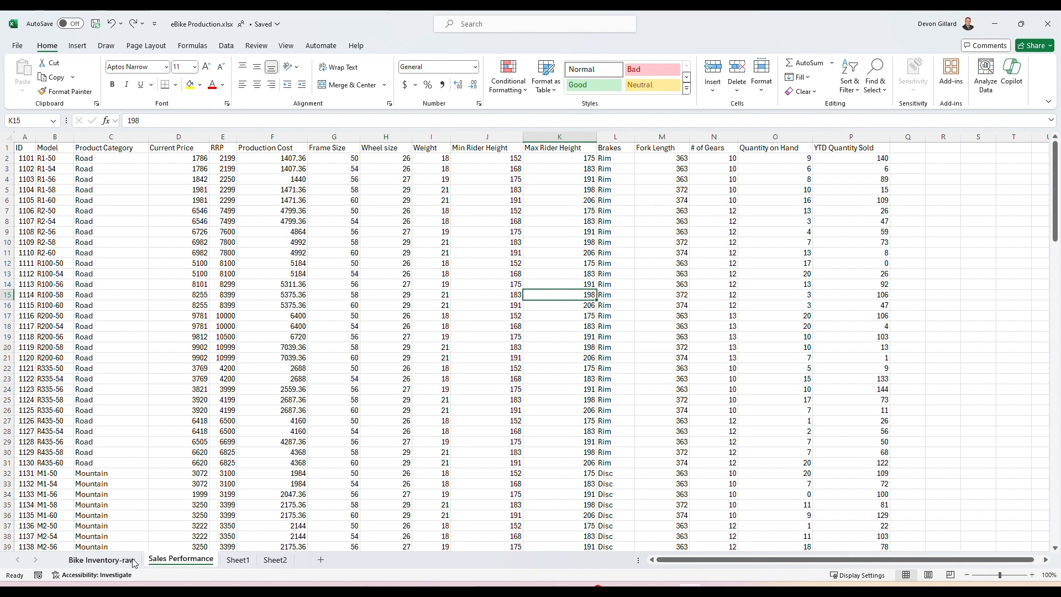
- Review the Model column on the Bike Inventory-raw sheet and the records and column headings on the Sales Performance sheet
left_click(102, 559)
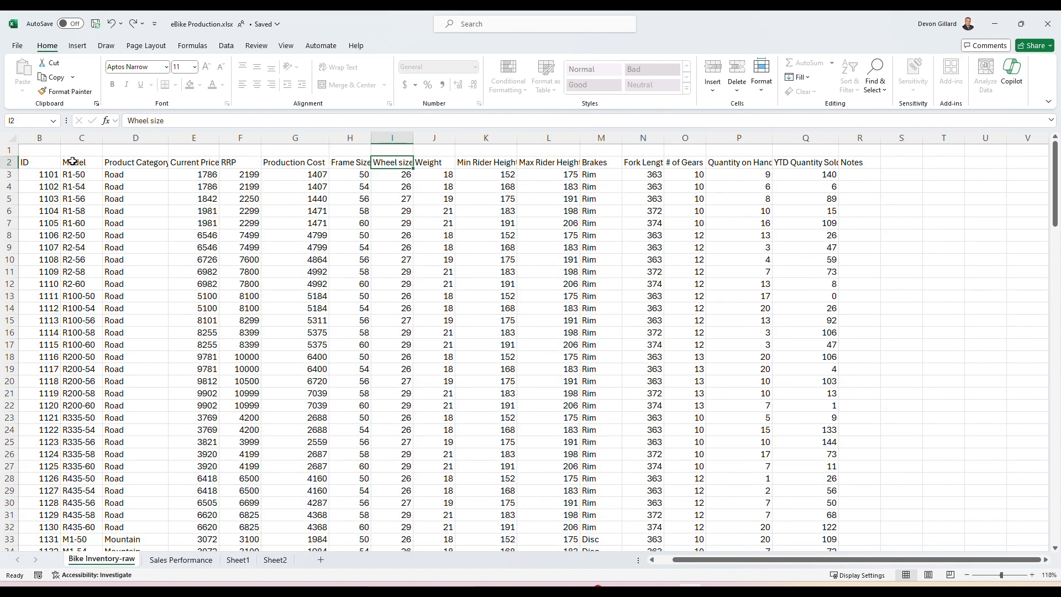
left_click(69, 138)
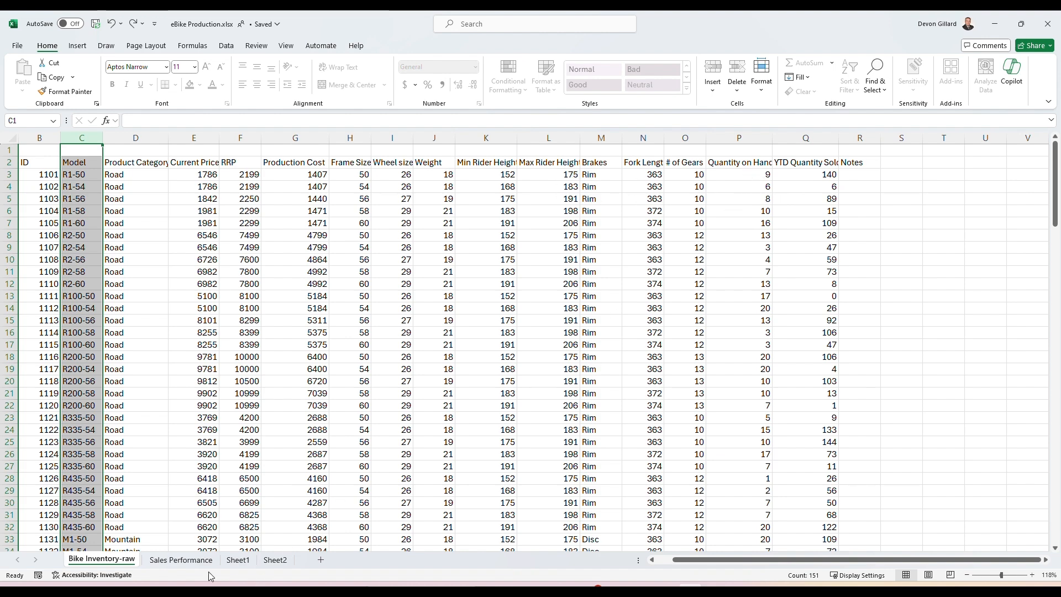
left_click(177, 561)
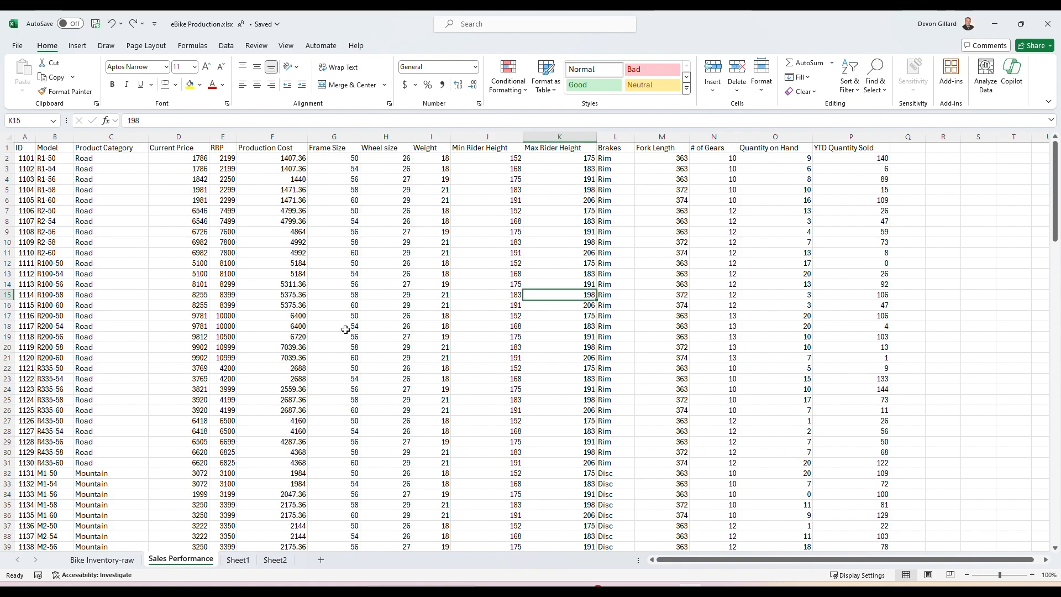
scroll(335, 402, "down", 2)
scroll(334, 402, "down", 20)
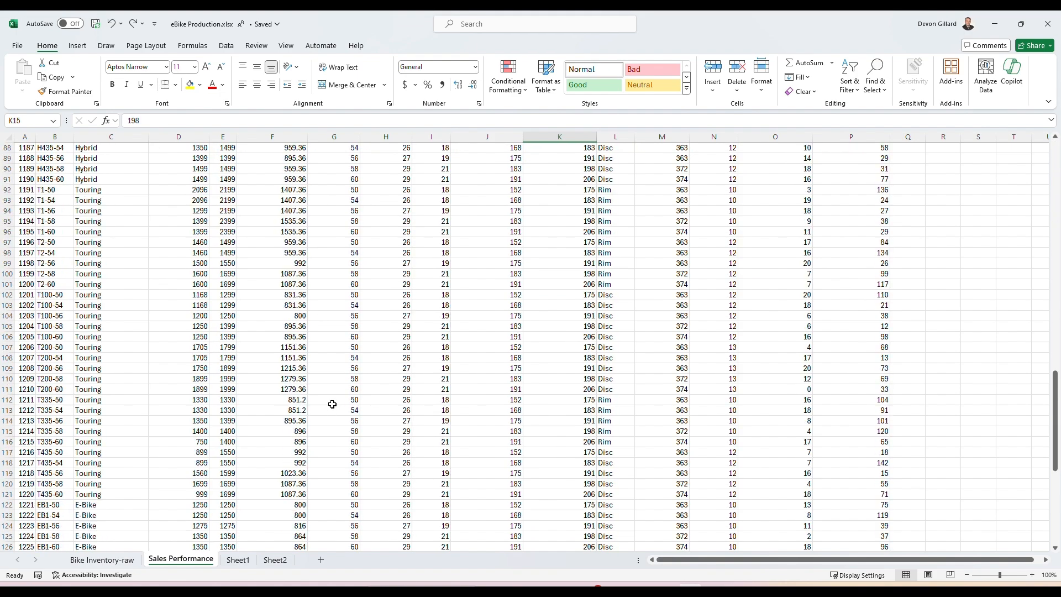
scroll(332, 404, "up", 20)
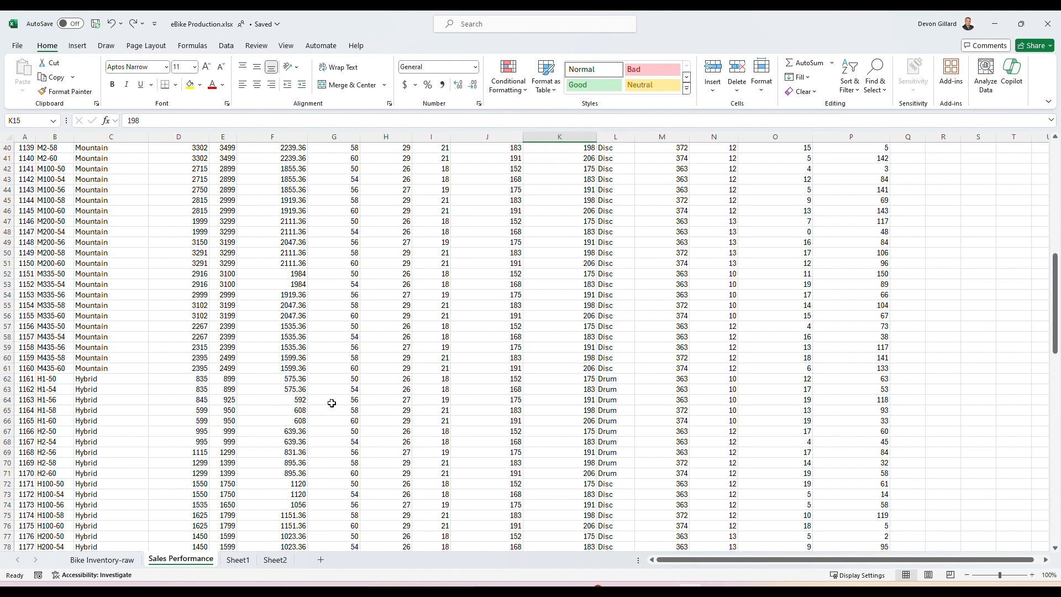
scroll(332, 403, "up", 3)
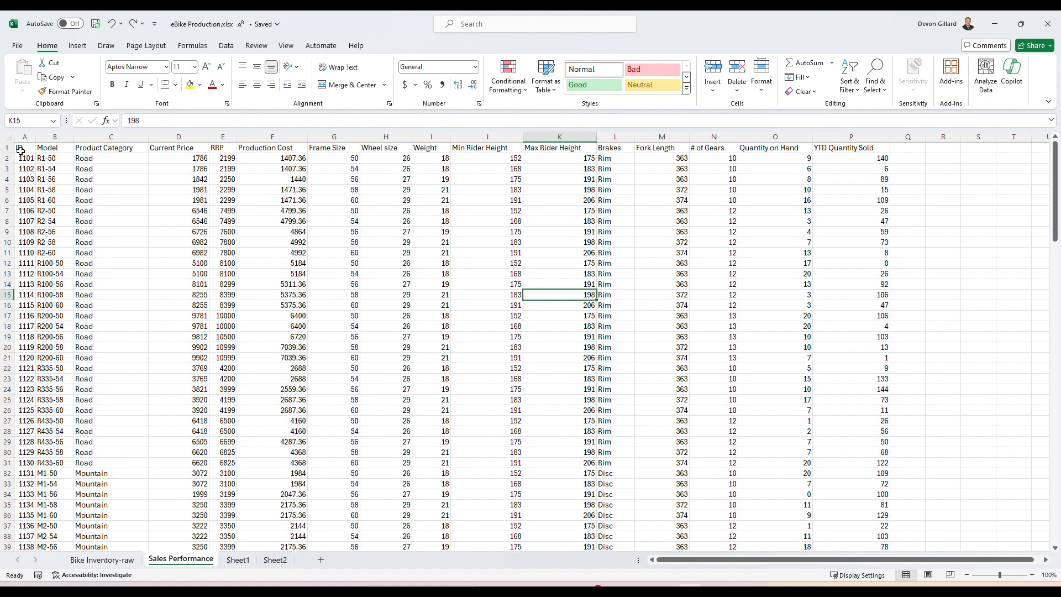
left_click_drag(21, 149, 800, 157)
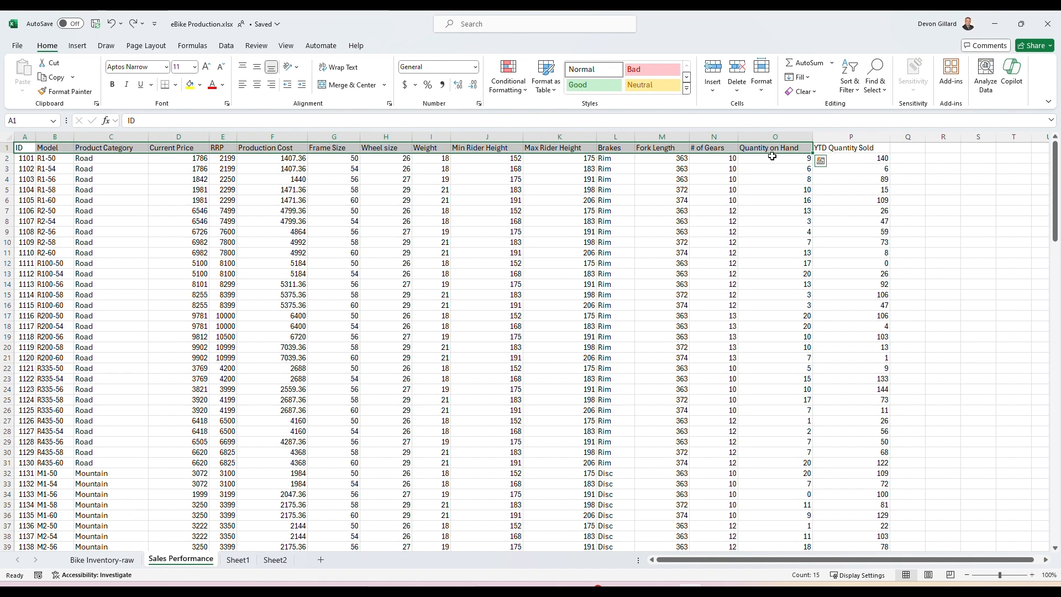
left_click(849, 276)
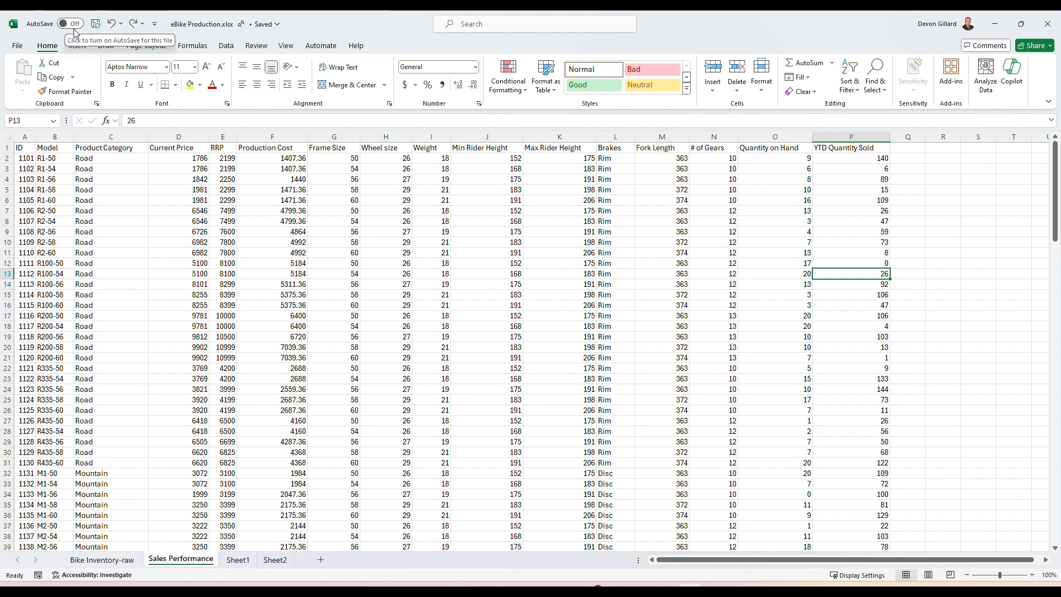
- Open Copilot for the Sales Performance sheet and turn on AutoSave for the workbook
left_click(1014, 83)
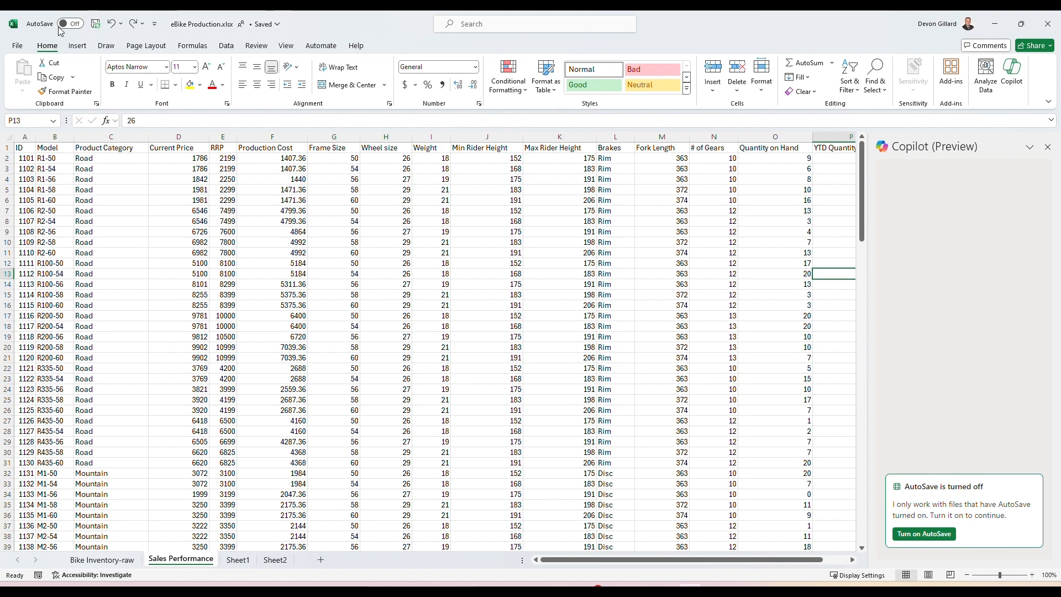
left_click(76, 25)
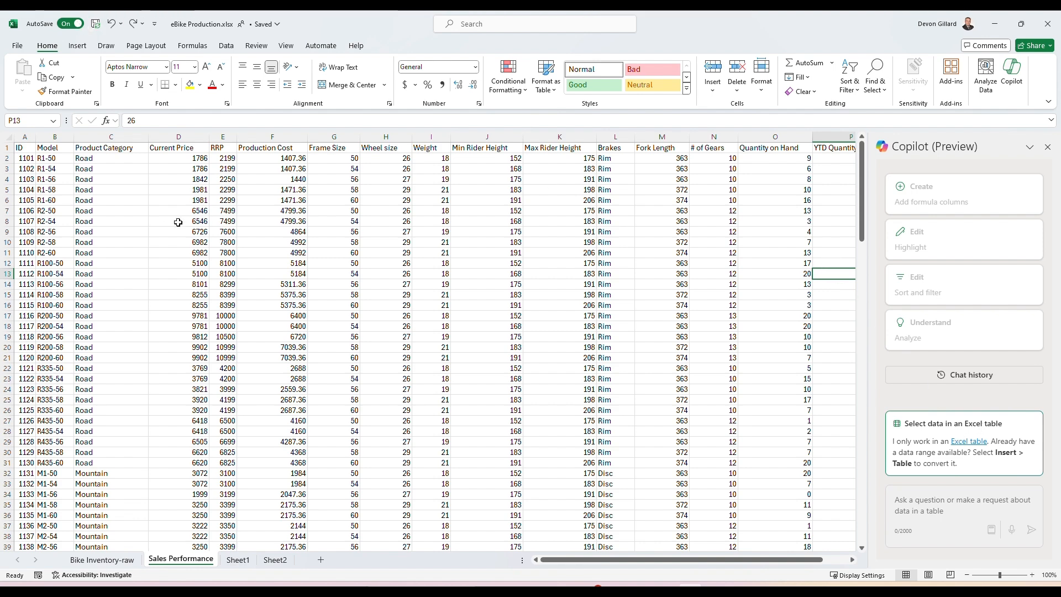
- Format the Sales Performance data A1:P151 as a table with headers, using a light style with a dark blue header row
left_click_drag(60, 160, 821, 371)
left_click(575, 316)
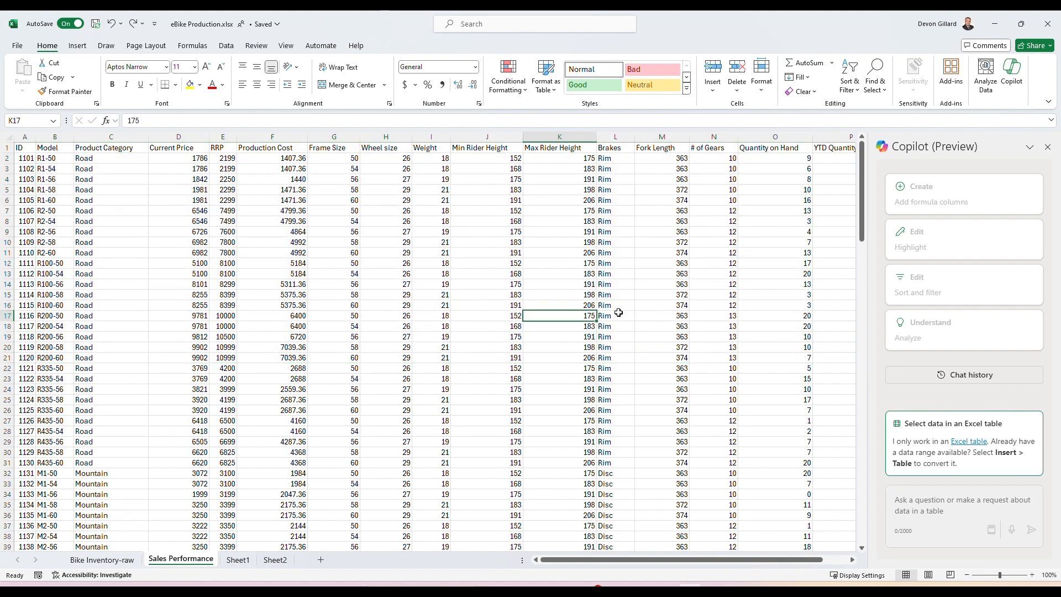
left_click(547, 79)
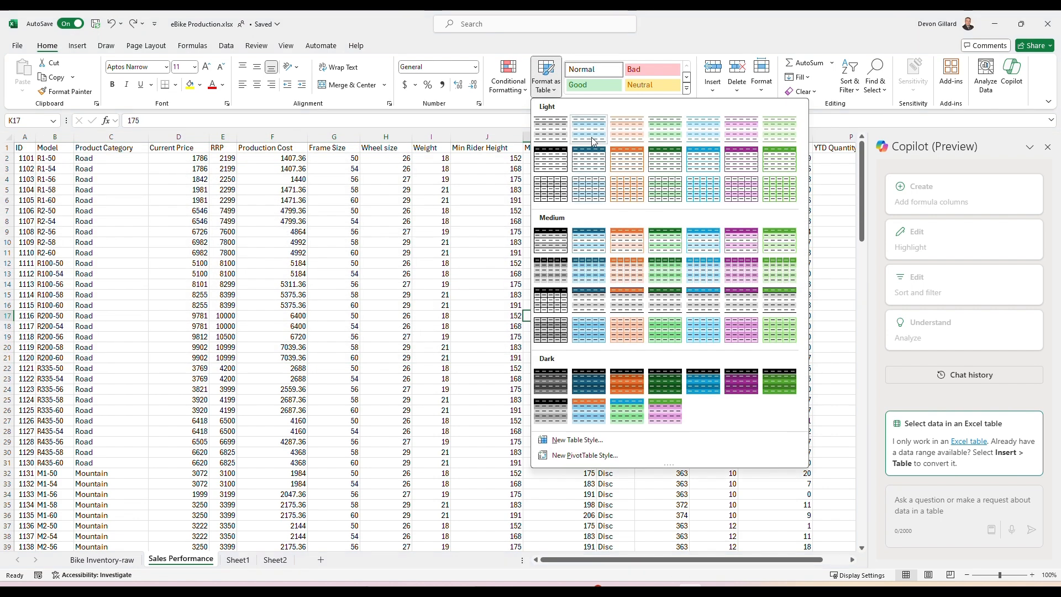
left_click(589, 162)
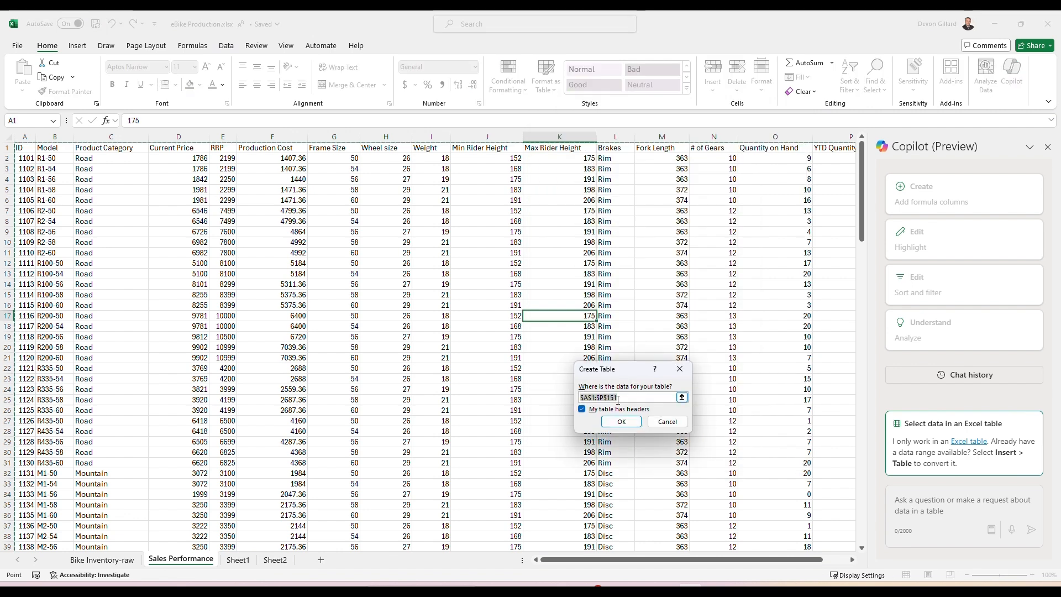
left_click(617, 419)
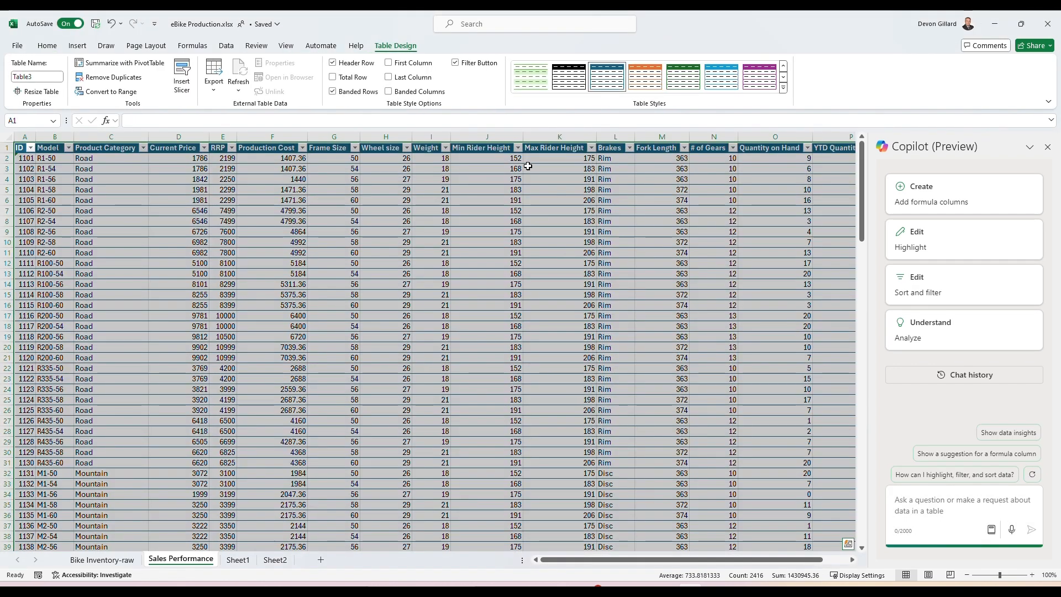
left_click(666, 231)
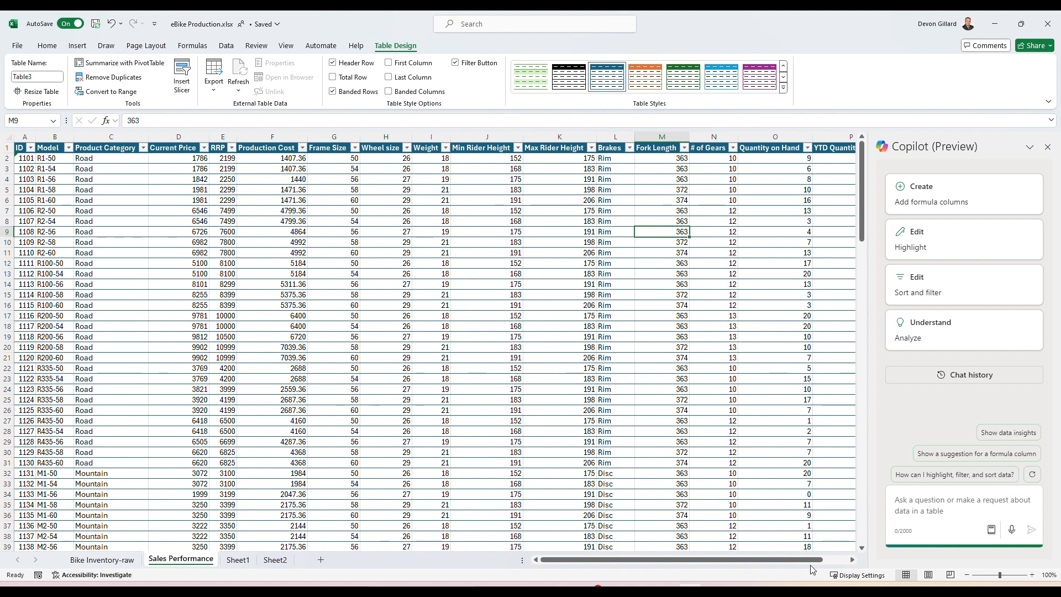
- Examine the sort and filter options of the # of Gears column and the rows around the first 13-gear bike
left_click_drag(812, 560, 839, 562)
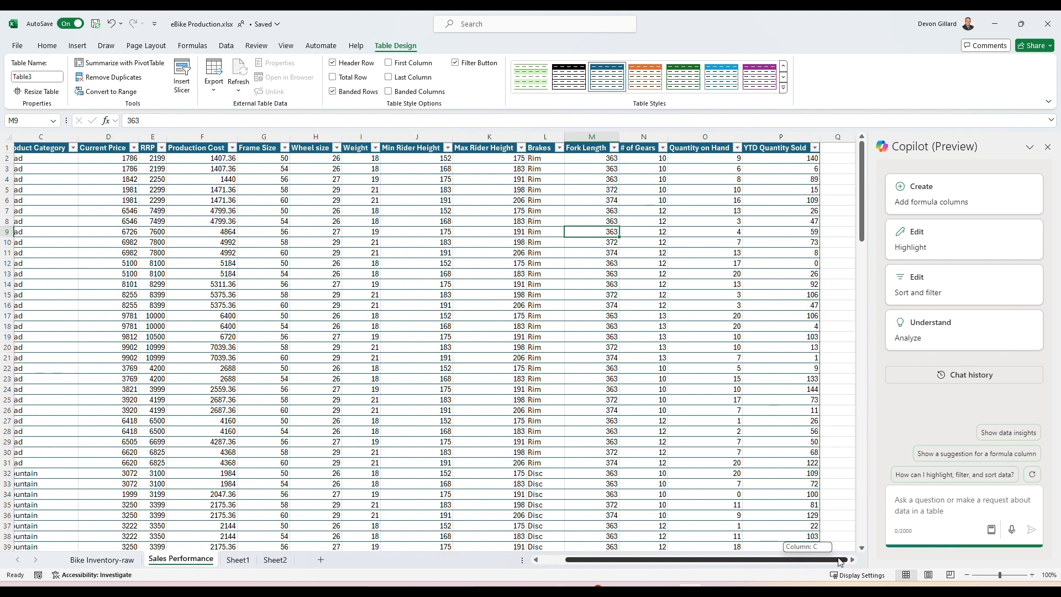
left_click(662, 148)
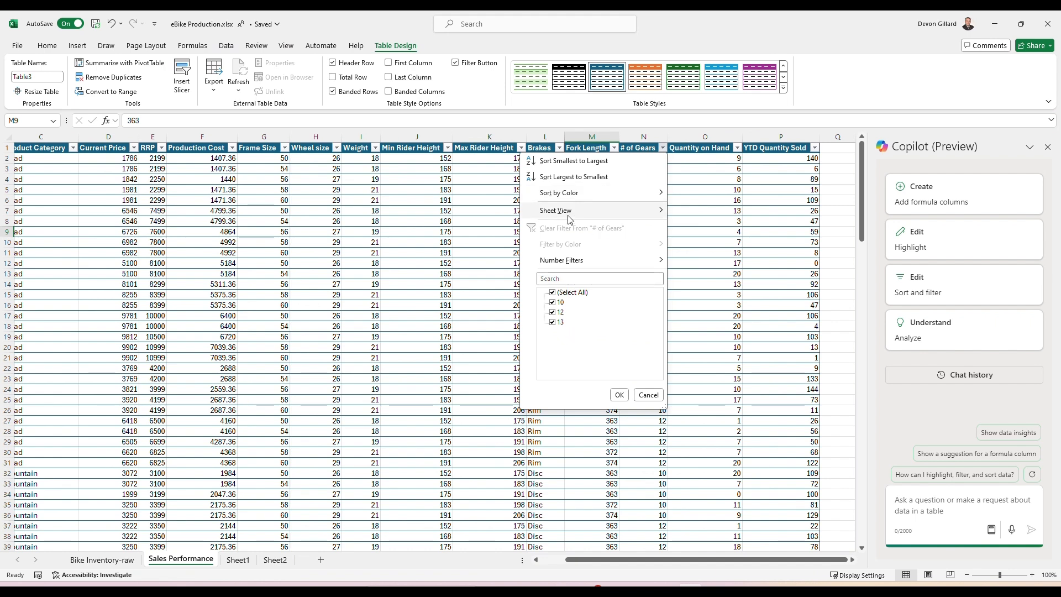
left_click(762, 198)
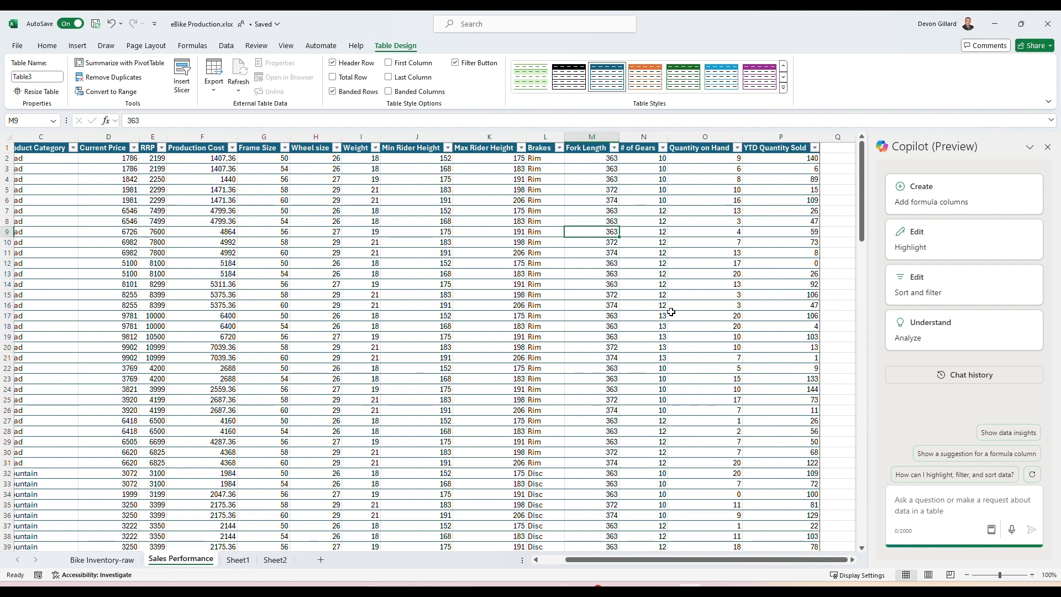
left_click_drag(658, 316, 8, 294)
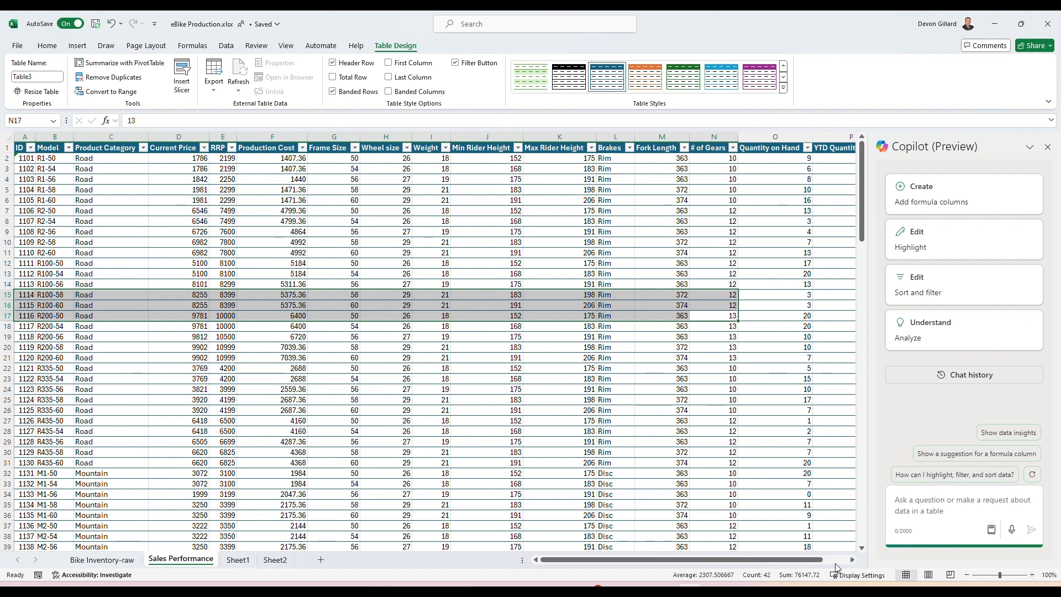
left_click_drag(815, 562, 840, 558)
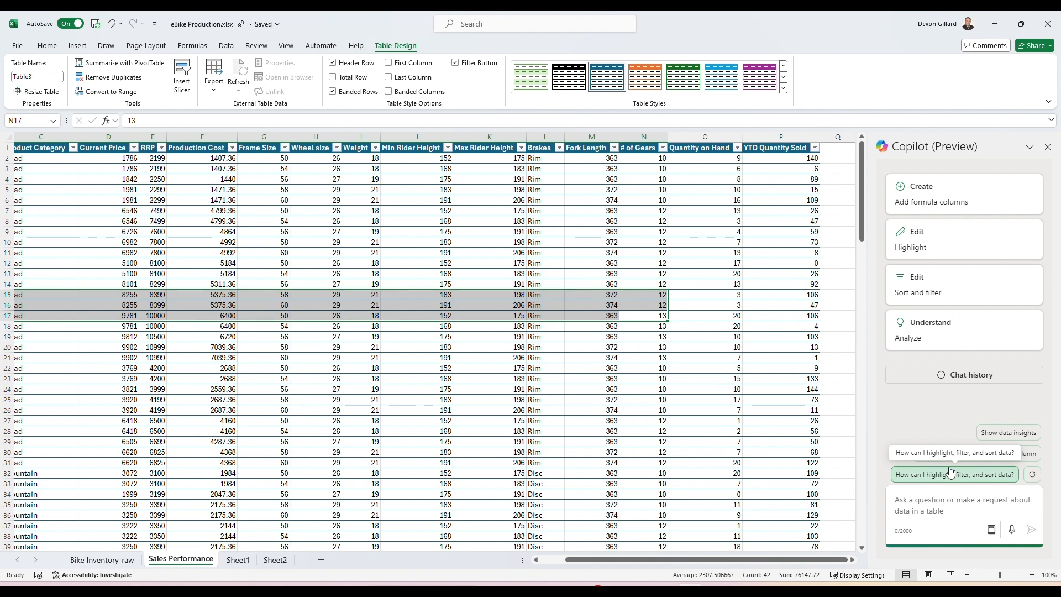
- Refresh Copilot's suggested prompts twice to look at other questions about the table
left_click(1031, 476)
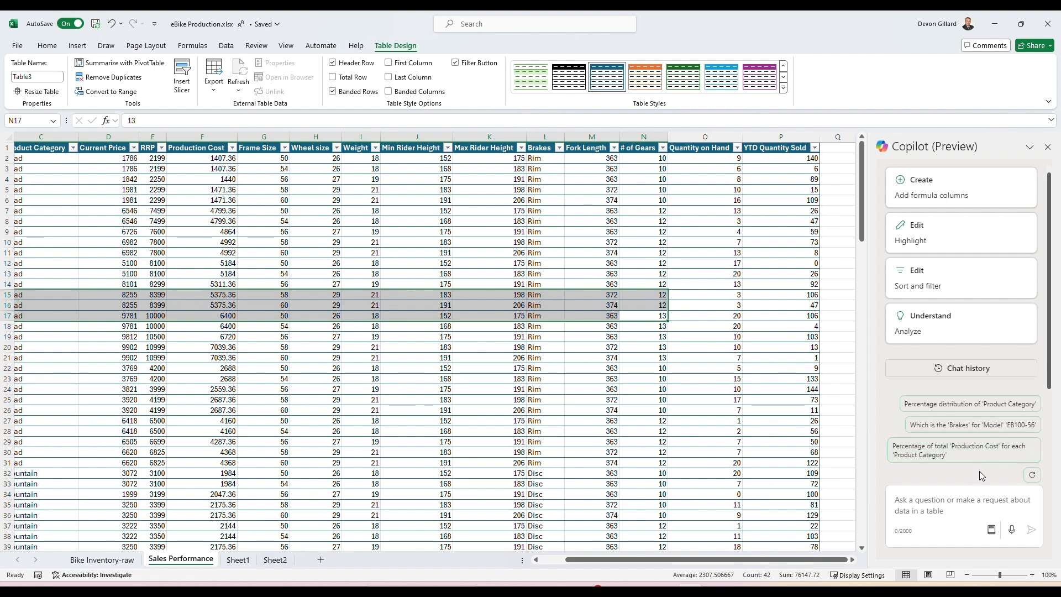
left_click(1030, 476)
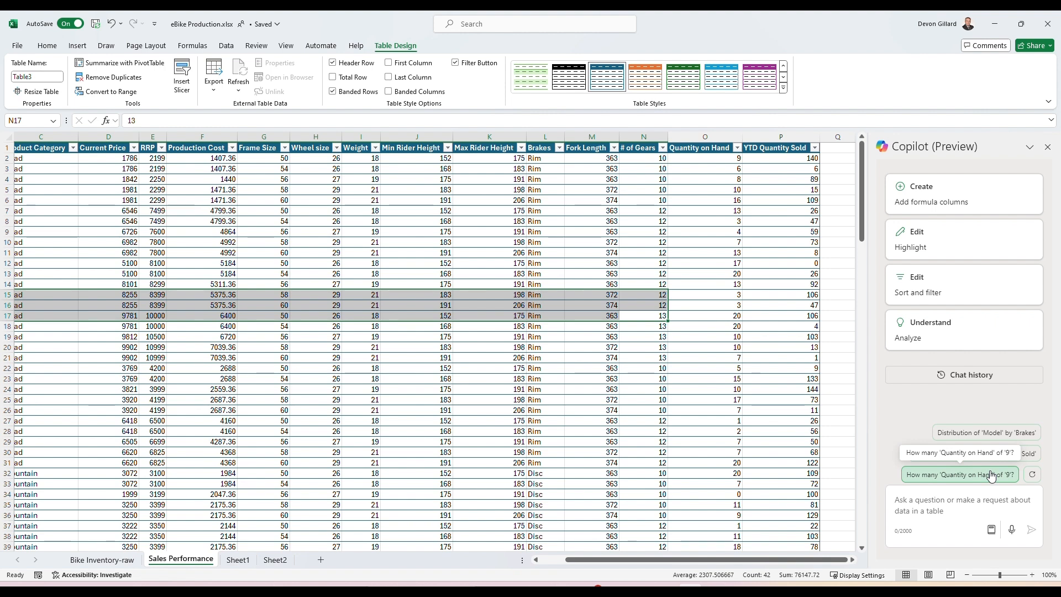
left_click(907, 505)
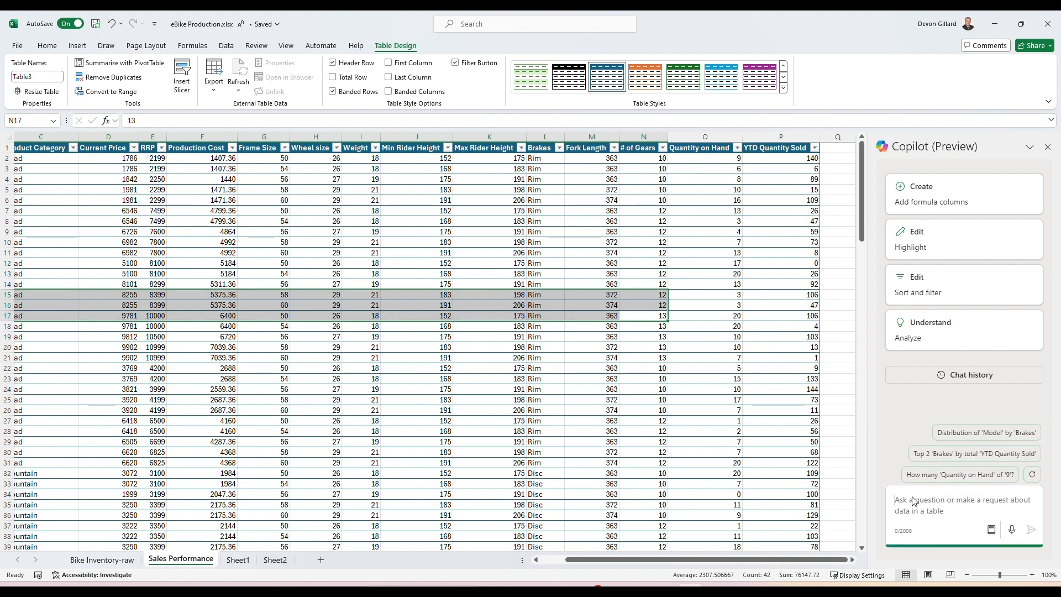
- View Copilot's Create prompts and browse the full list of them in the Copilot Lab prompt library
left_click(992, 530)
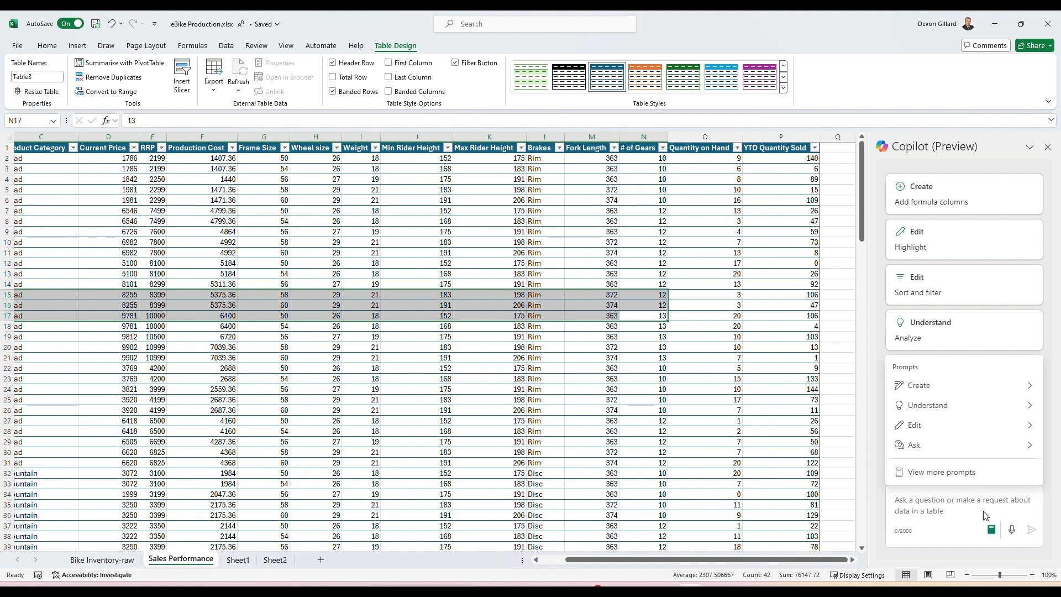
left_click(983, 391)
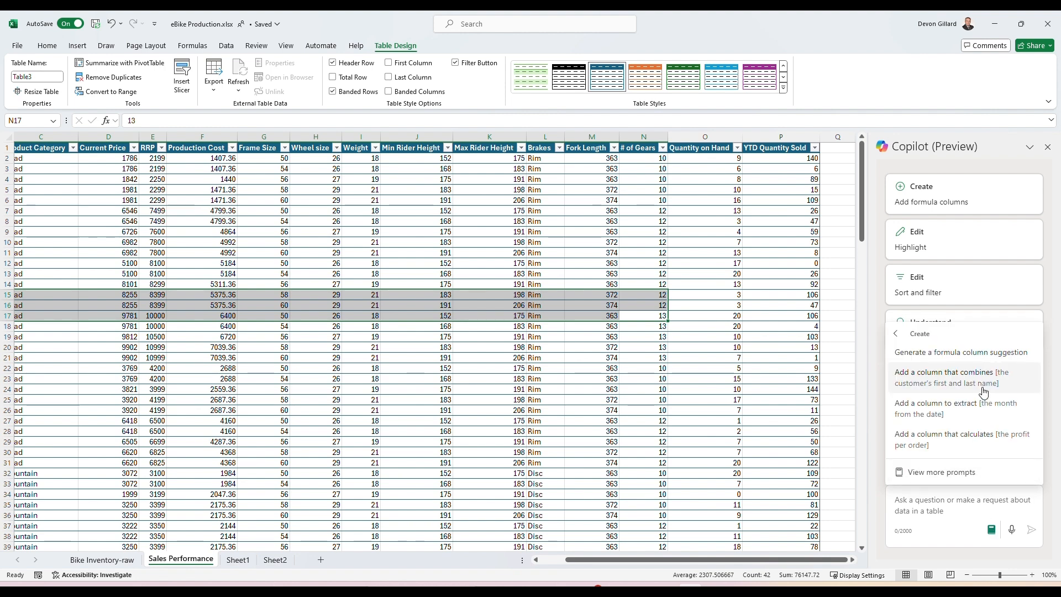
left_click(948, 473)
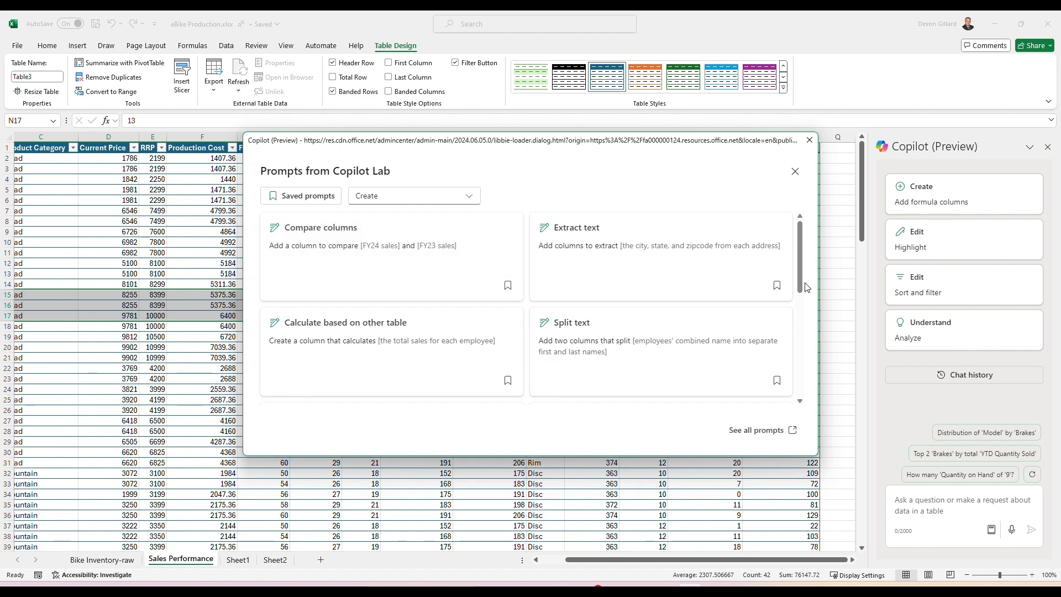
left_click(804, 301)
left_click_drag(804, 309, 801, 363)
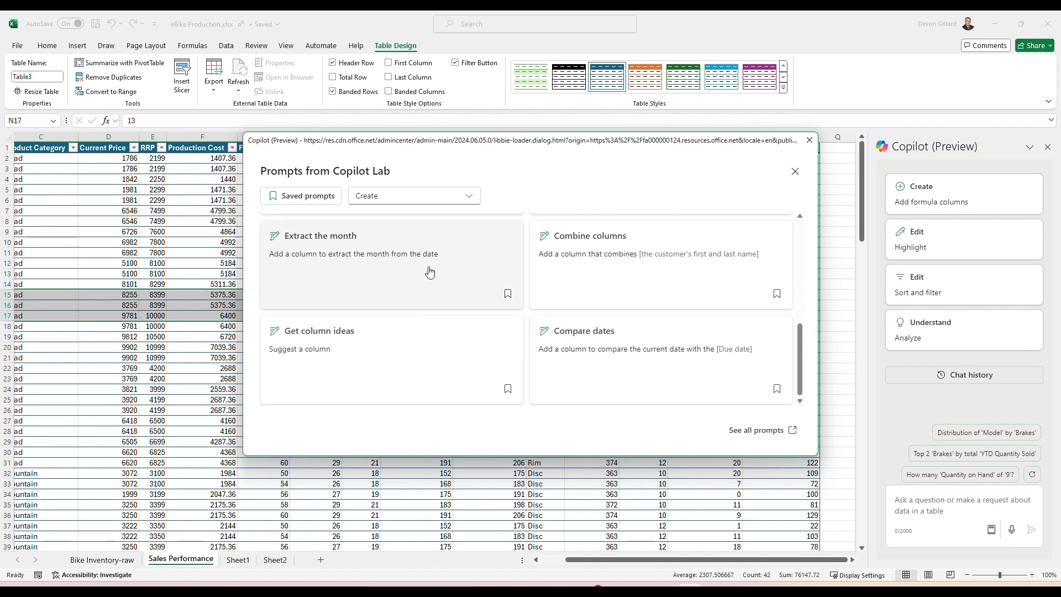
- Filter the Copilot Lab prompts by the Understand and Edit tasks, clear the task filters, and close the prompt library
left_click(381, 195)
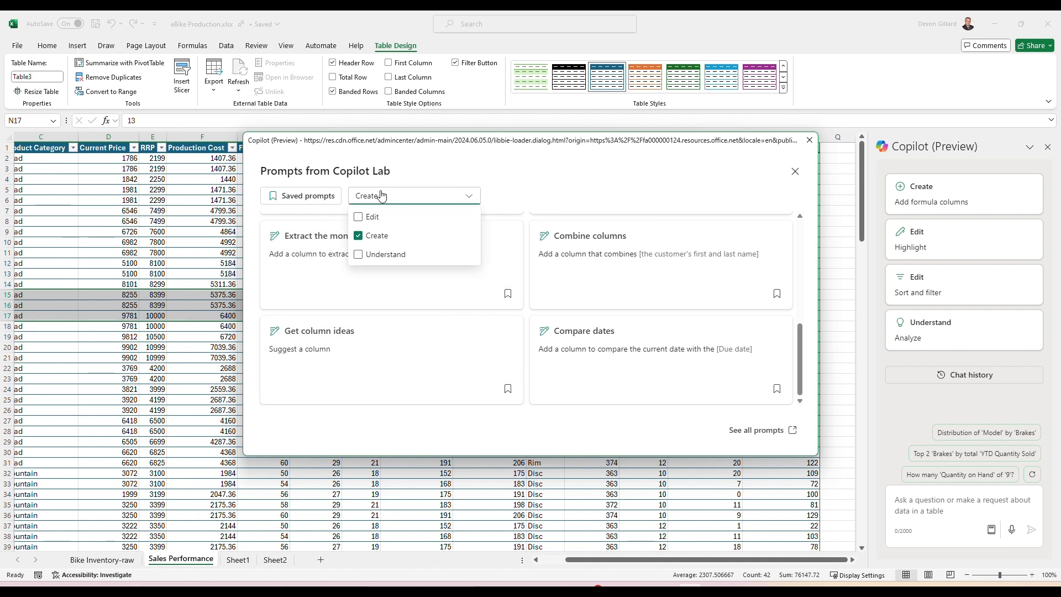
left_click(380, 254)
left_click(383, 242)
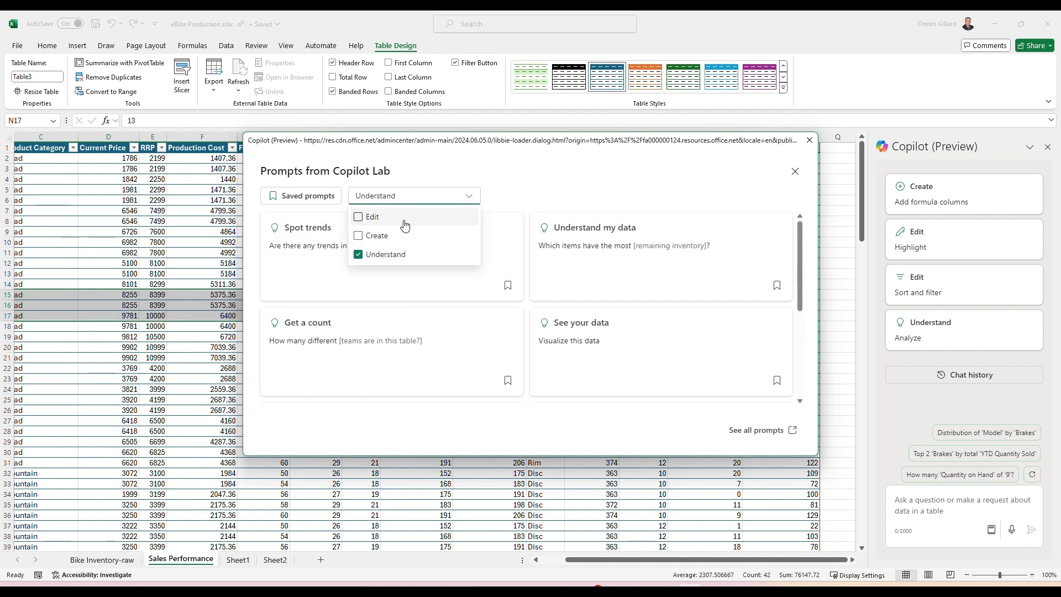
left_click(365, 218)
left_click(387, 255)
left_click(382, 217)
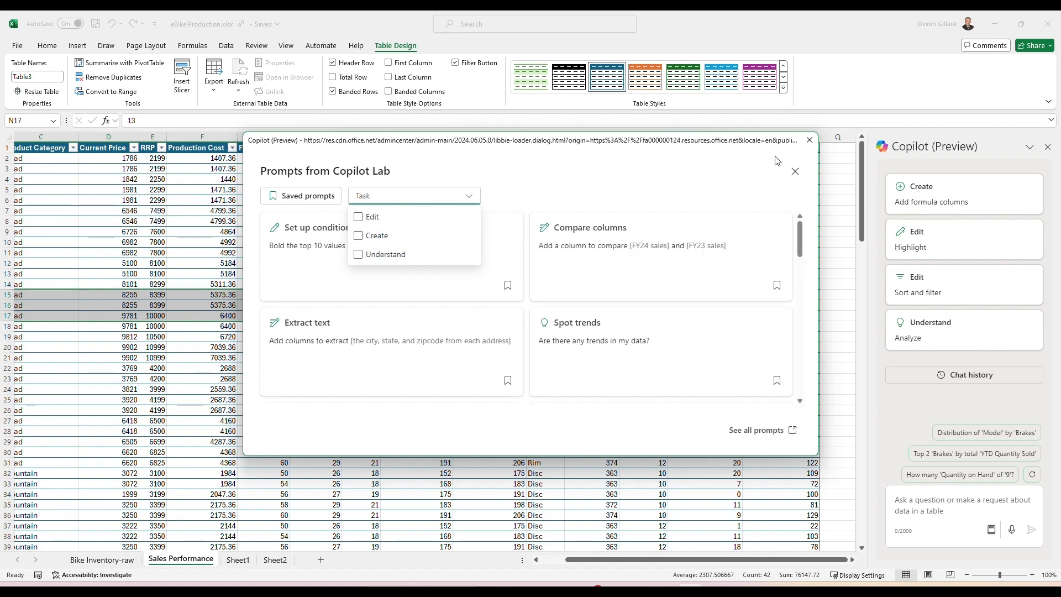
left_click(809, 140)
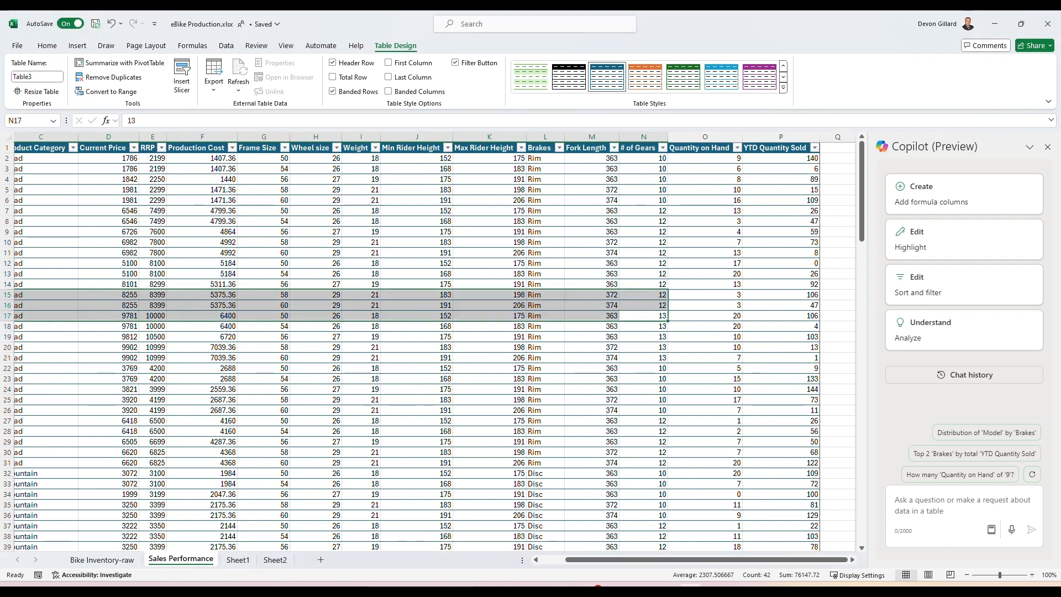
- Send Copilot the request "Add a column for profit margin" for the sales table
key("alt+Tab")
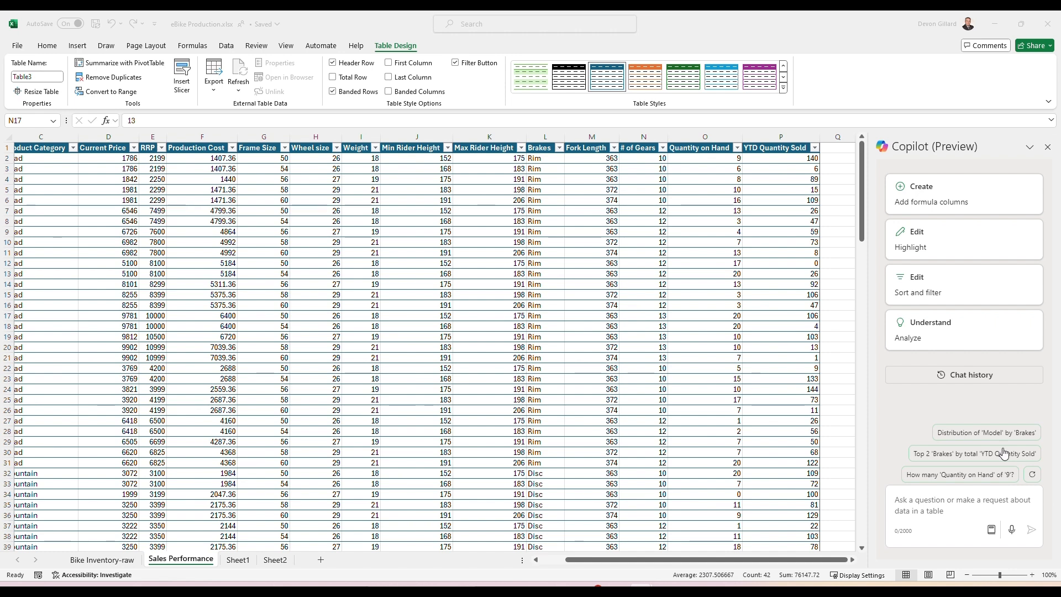
left_click(929, 506)
type("Add a column for profit margin")
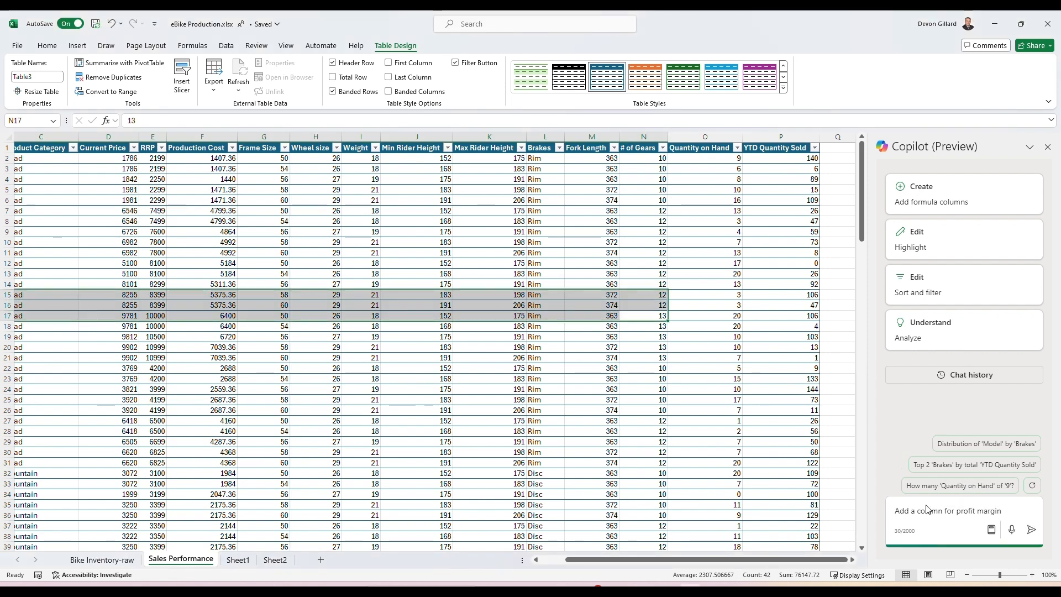
key("Return")
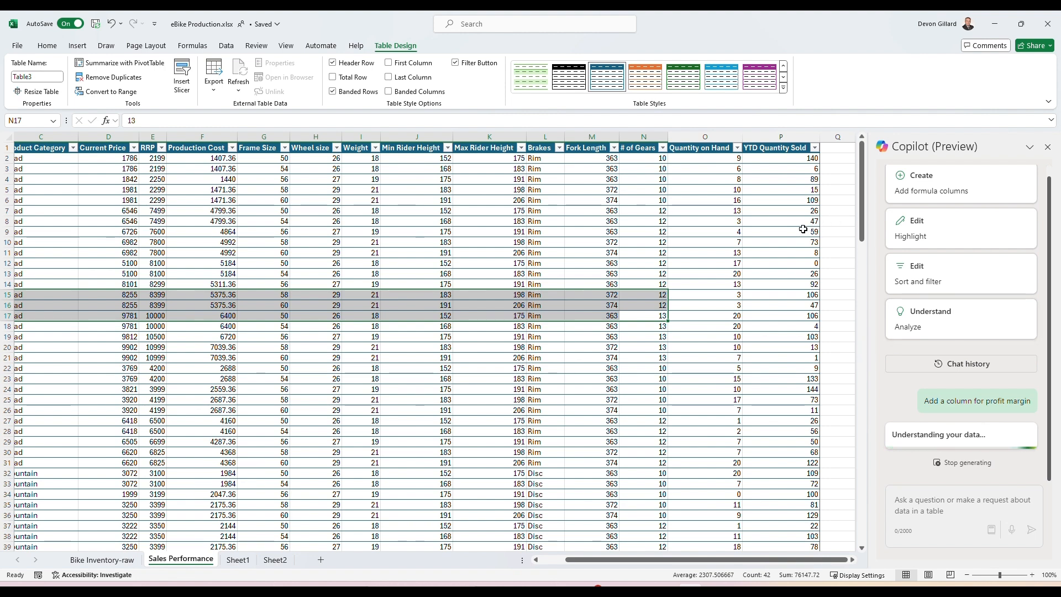
left_click(803, 228)
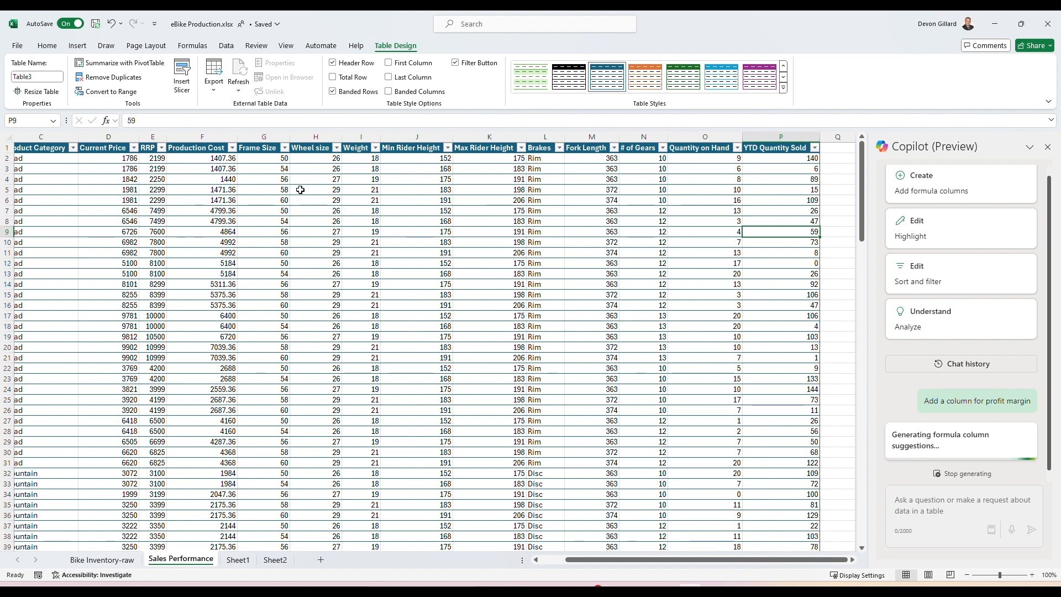
- Expand the explanation of Copilot's suggested profit margin formula and review its calculation steps and column preview
left_click(210, 149)
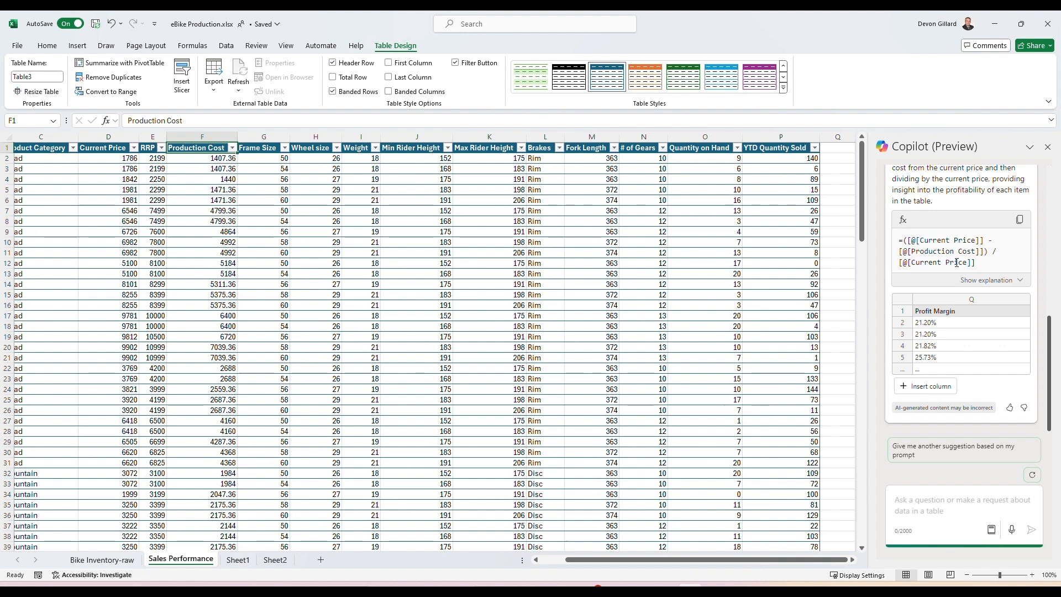
left_click(1007, 282)
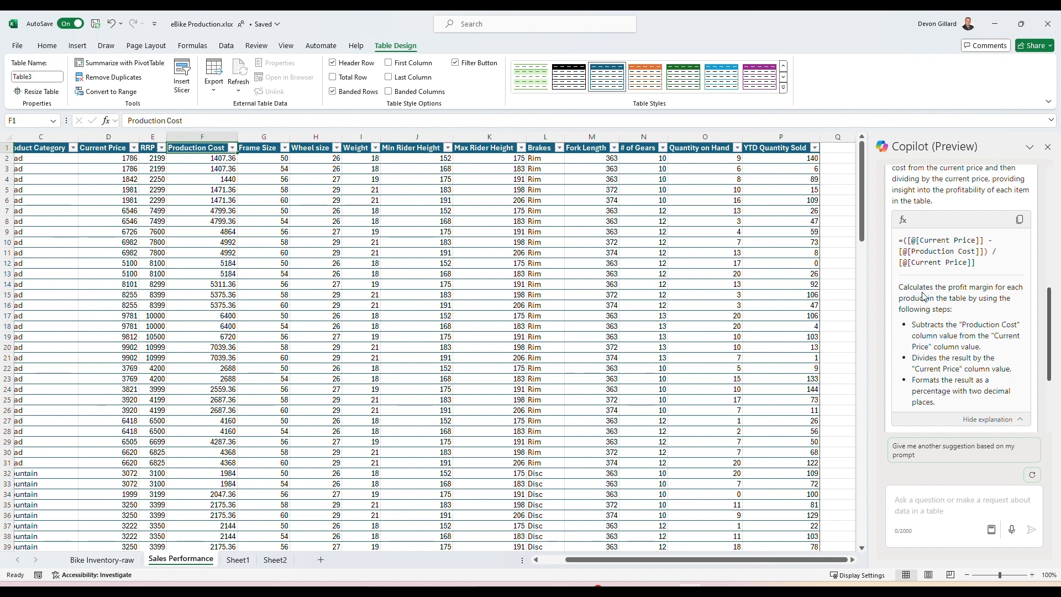
scroll(920, 386, "down", 2)
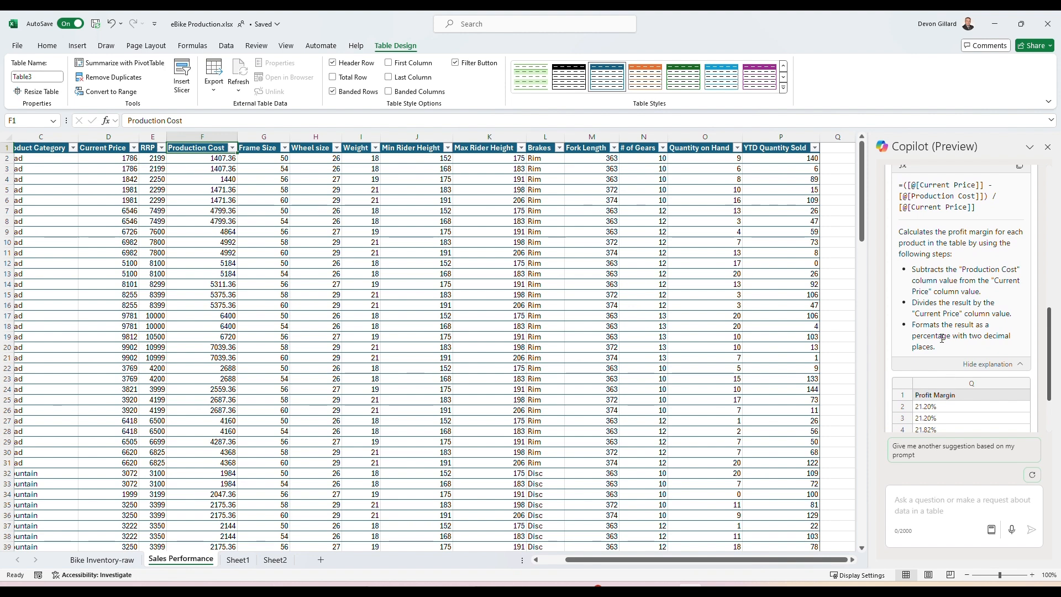
scroll(938, 311, "down", 3)
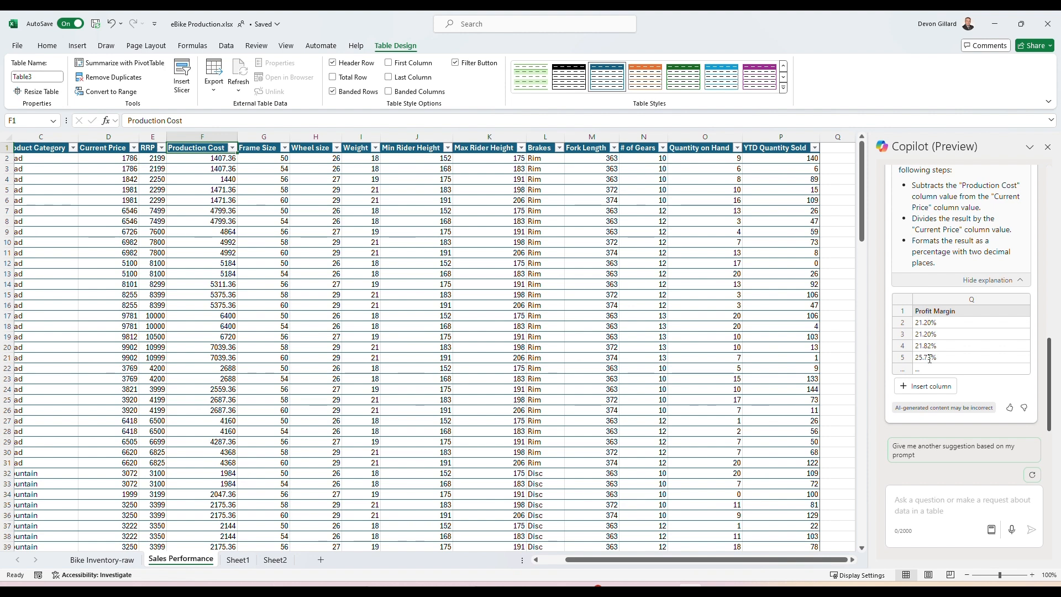
- Insert Copilot's suggested Profit Margin column into the sales table and select cell Q12 to inspect its formula
left_click(931, 386)
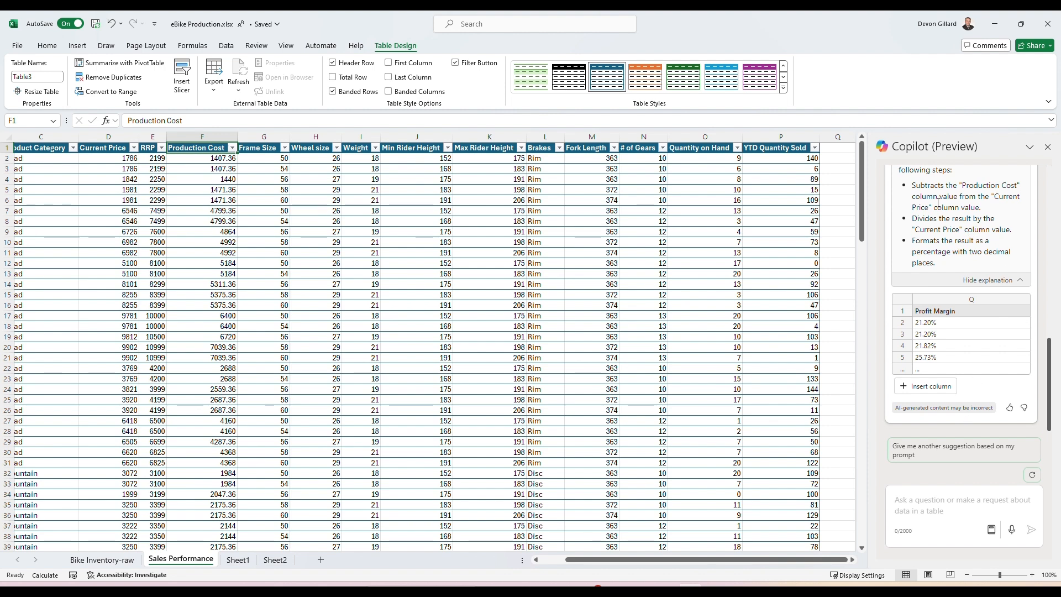
scroll(938, 215, "up", 3)
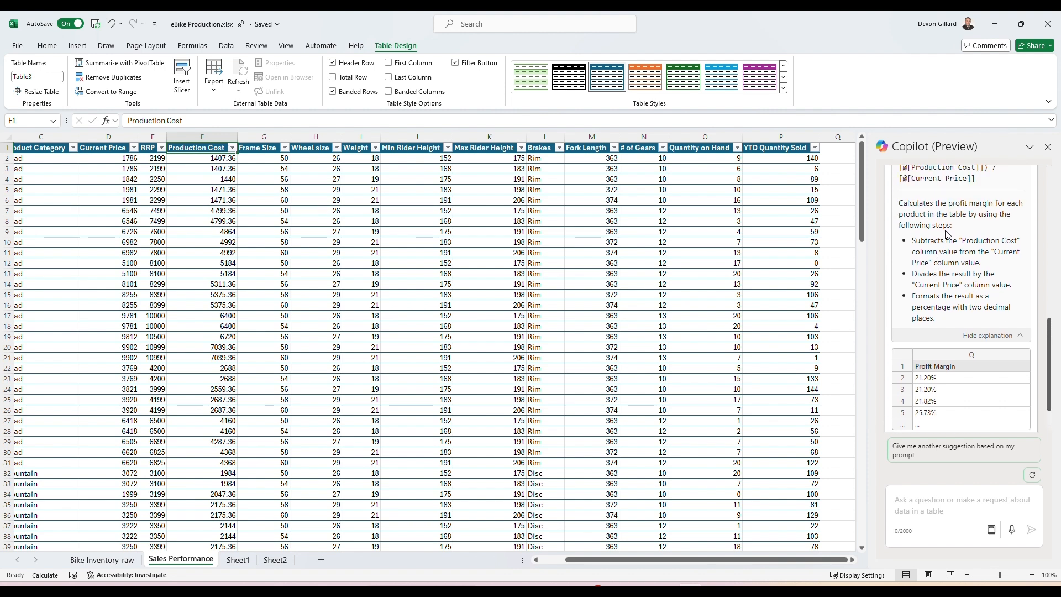
scroll(954, 235, "up", 1)
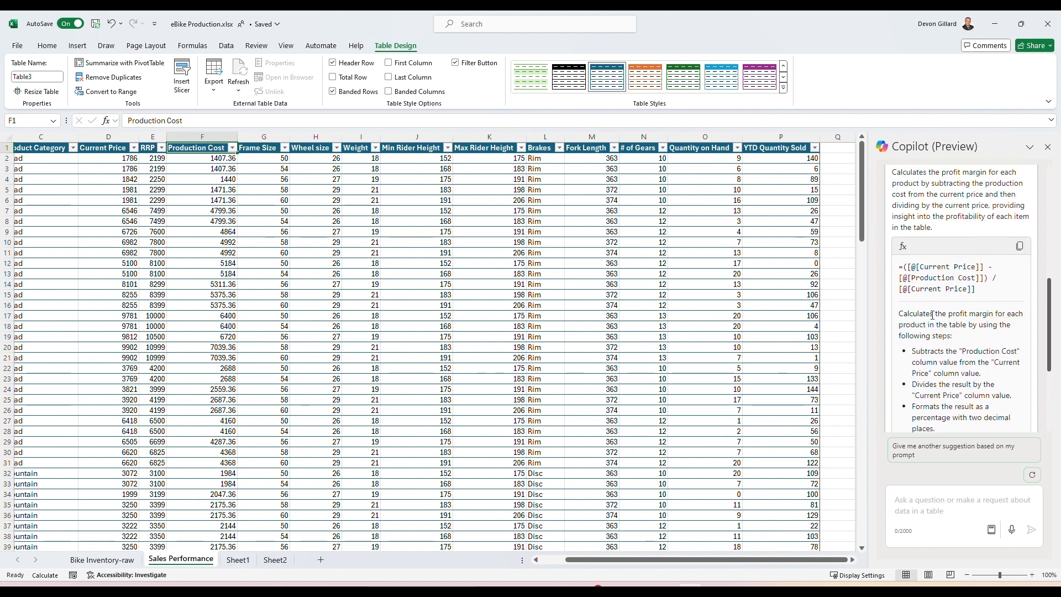
scroll(932, 315, "down", 3)
left_click(921, 390)
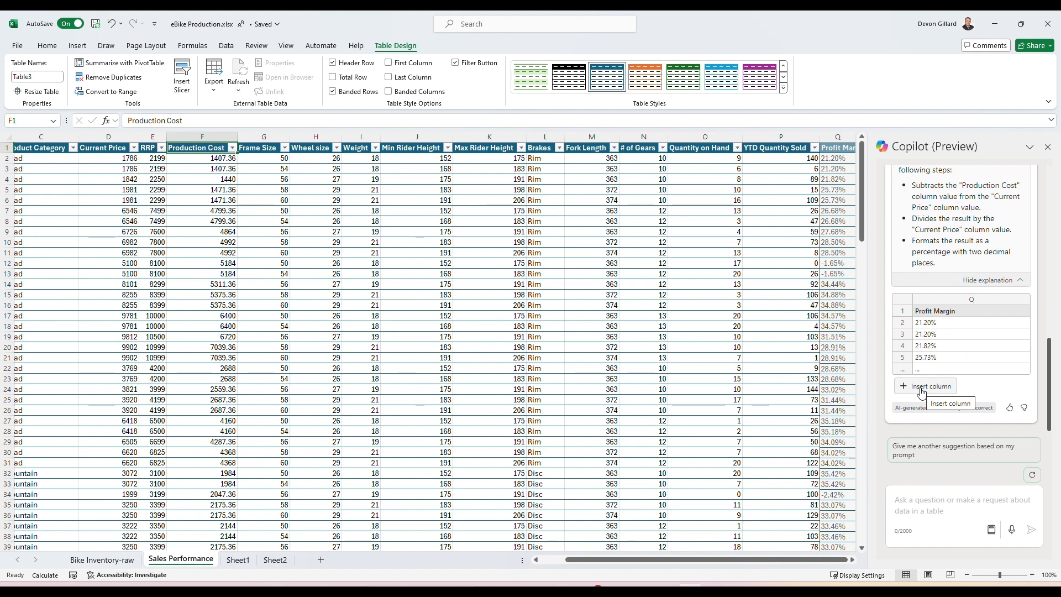
left_click(920, 391)
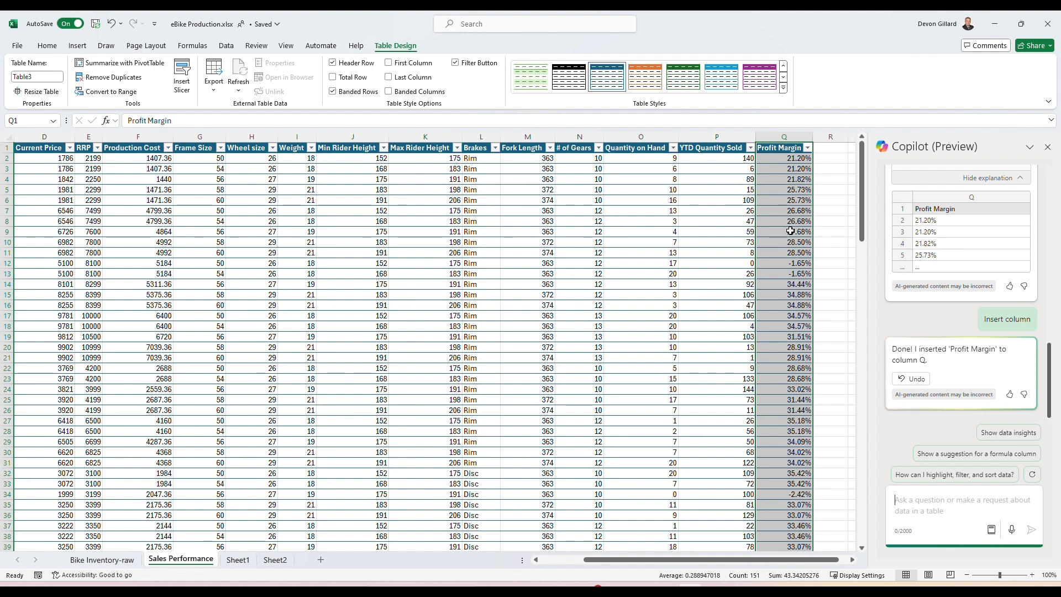
left_click(792, 264)
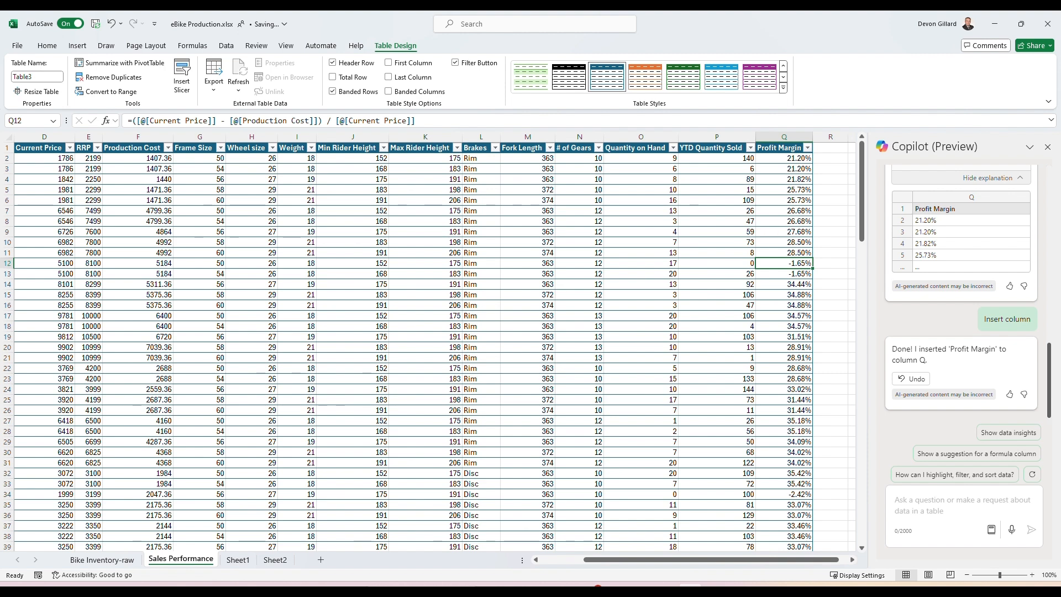
- Send Copilot the request "Mark all items with a negative profit margin with an icon"
key("alt+Tab")
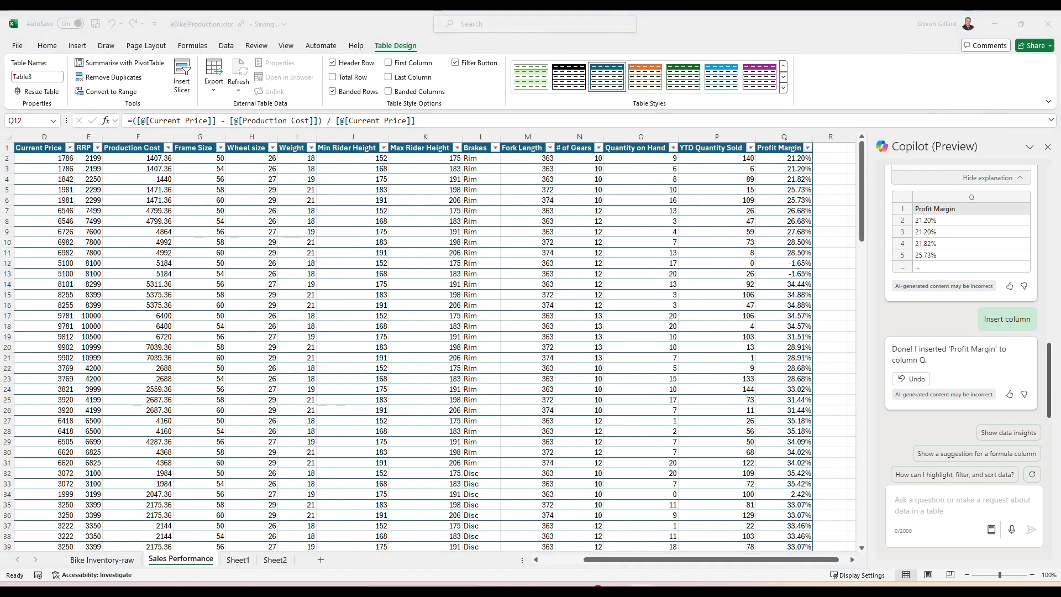
left_click(916, 505)
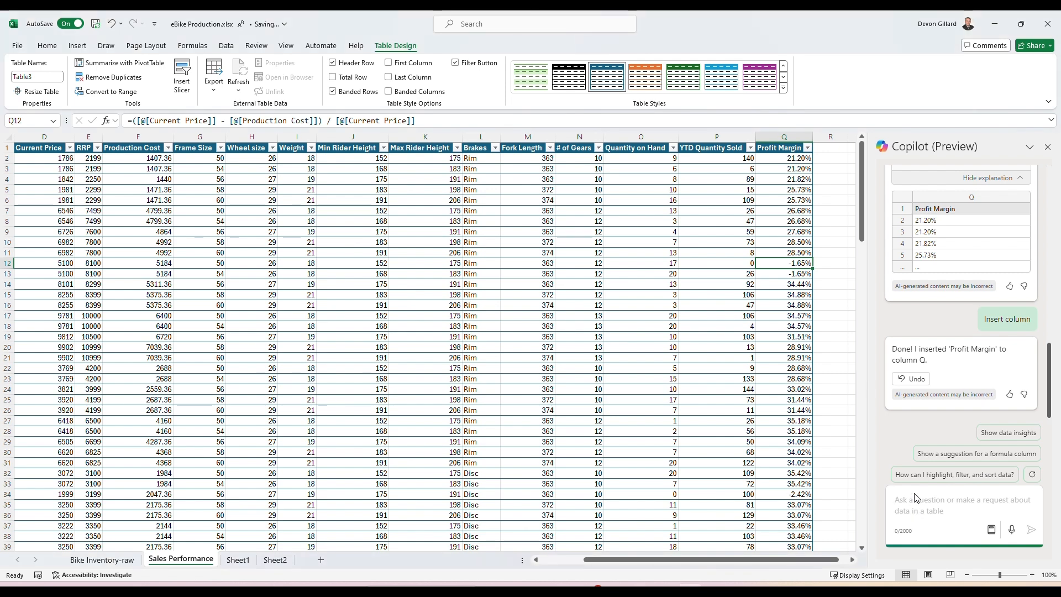
type("Mar")
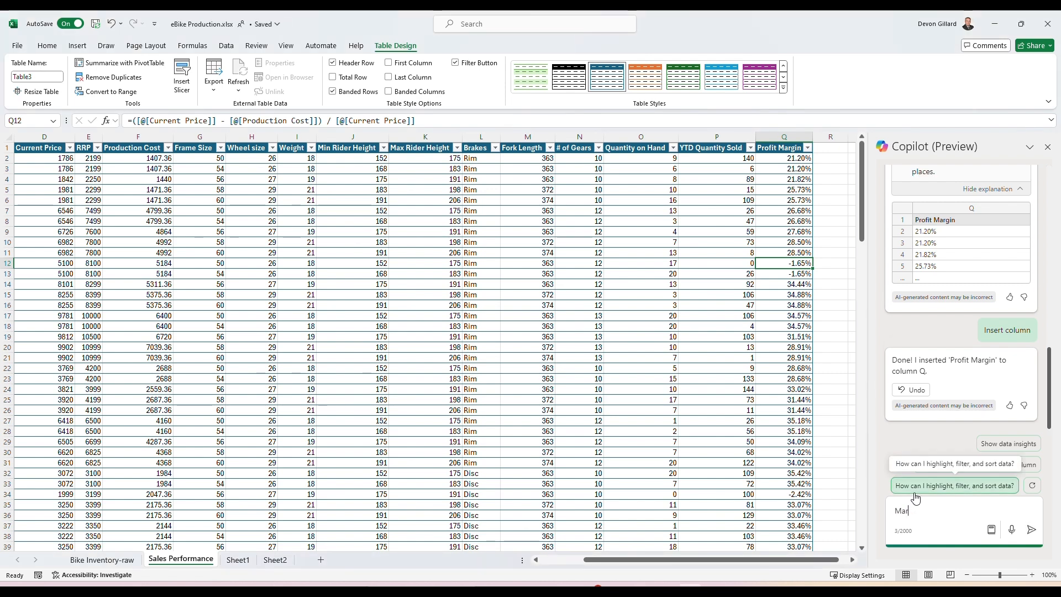
type("k all items with a ne")
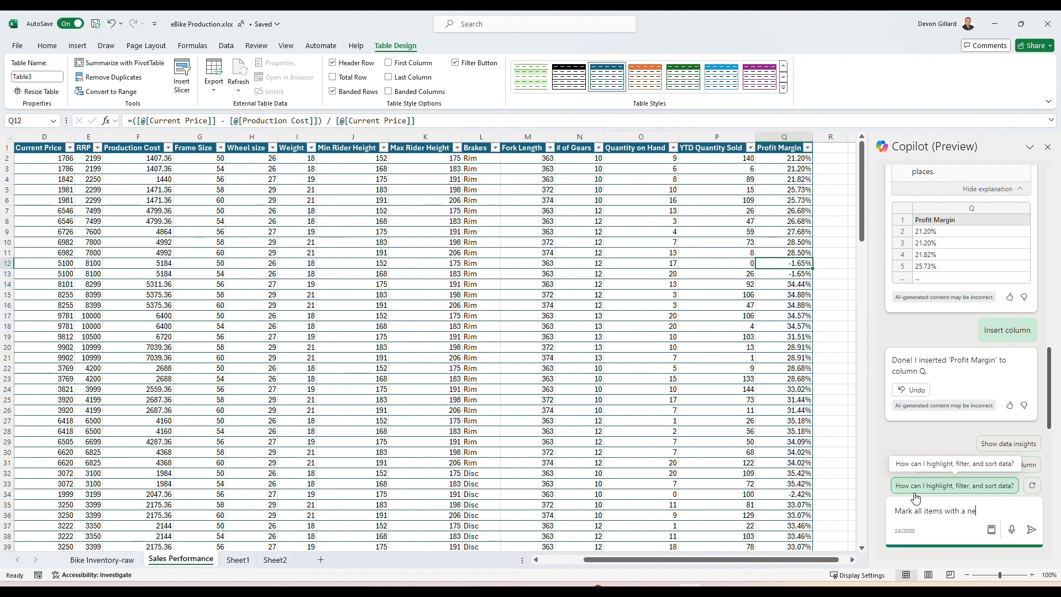
type("gative profit margin with an i")
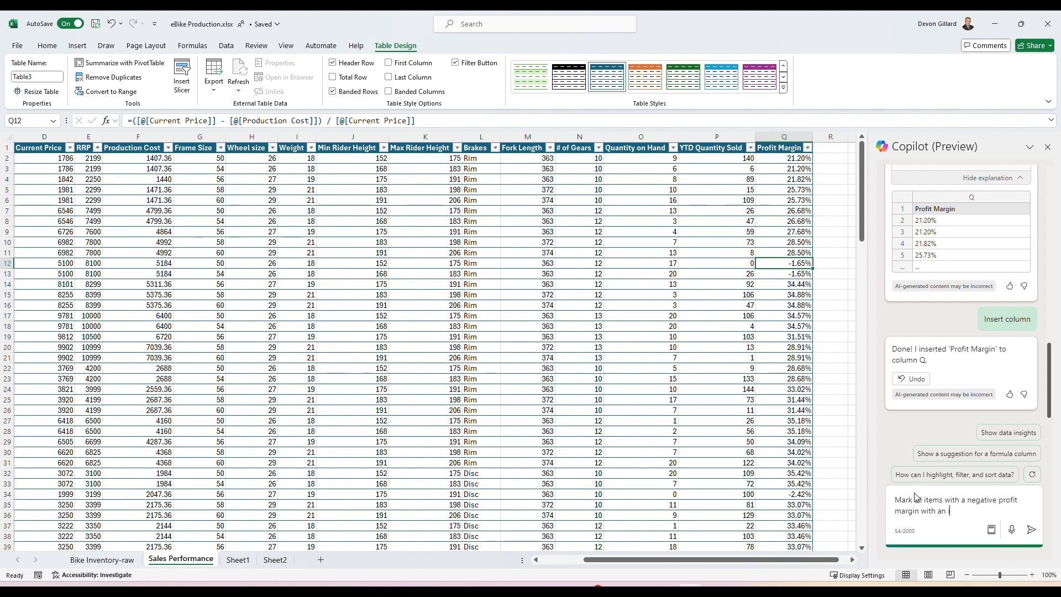
type("con")
key("Return")
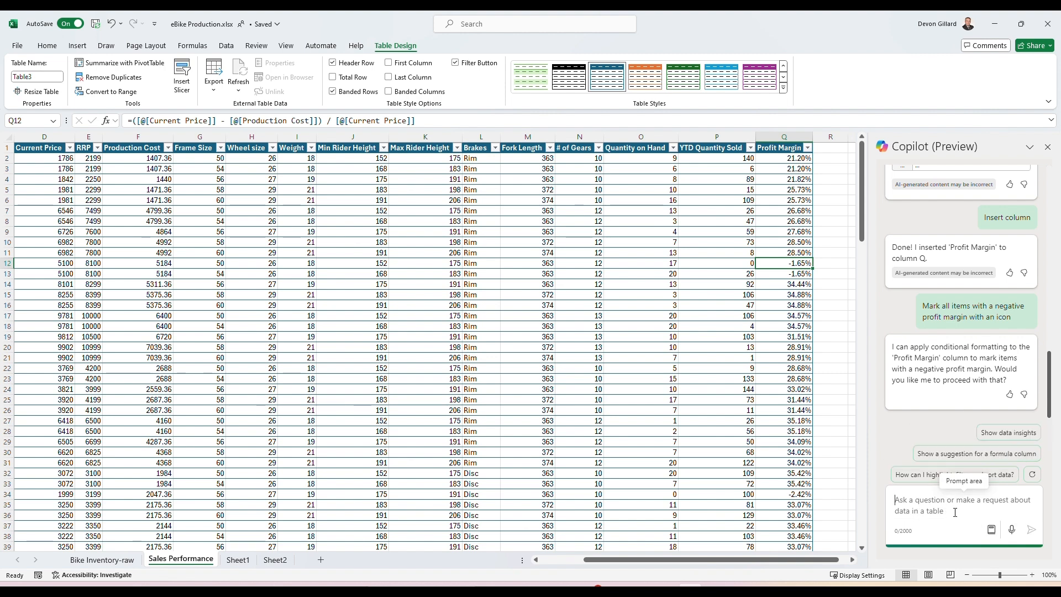
- Send Copilot the more specific request "Mark all items in column Q with a negative profit margin with an icon"
type("M")
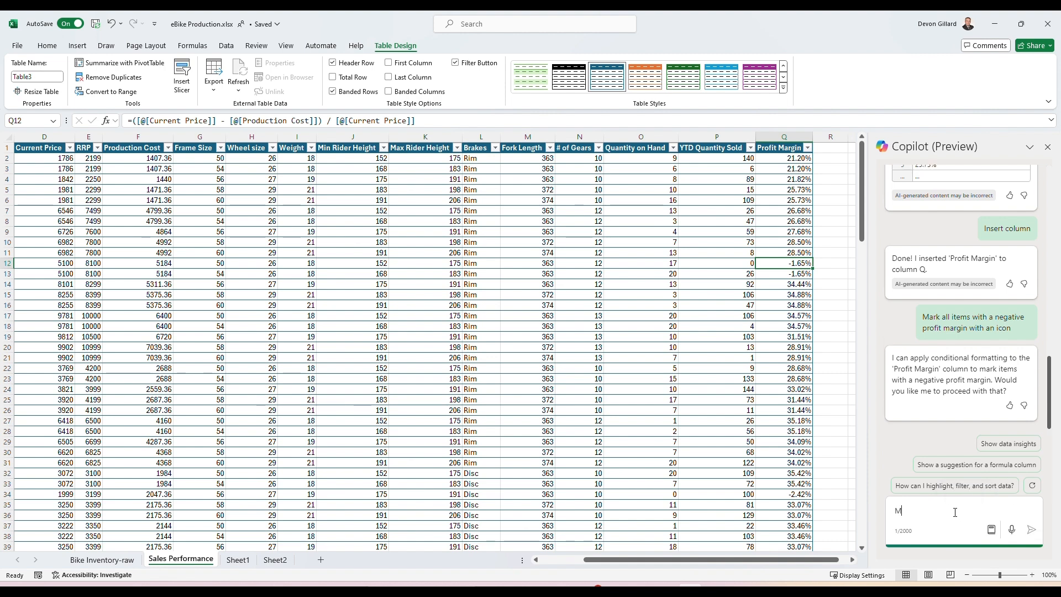
type("Ark all items in ")
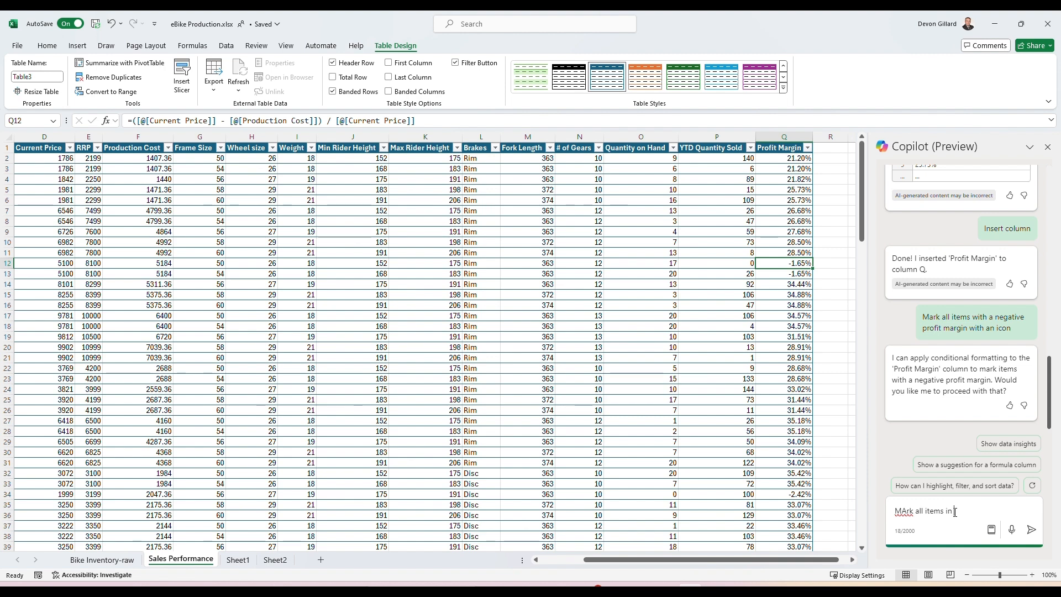
type("column Q with a negative ")
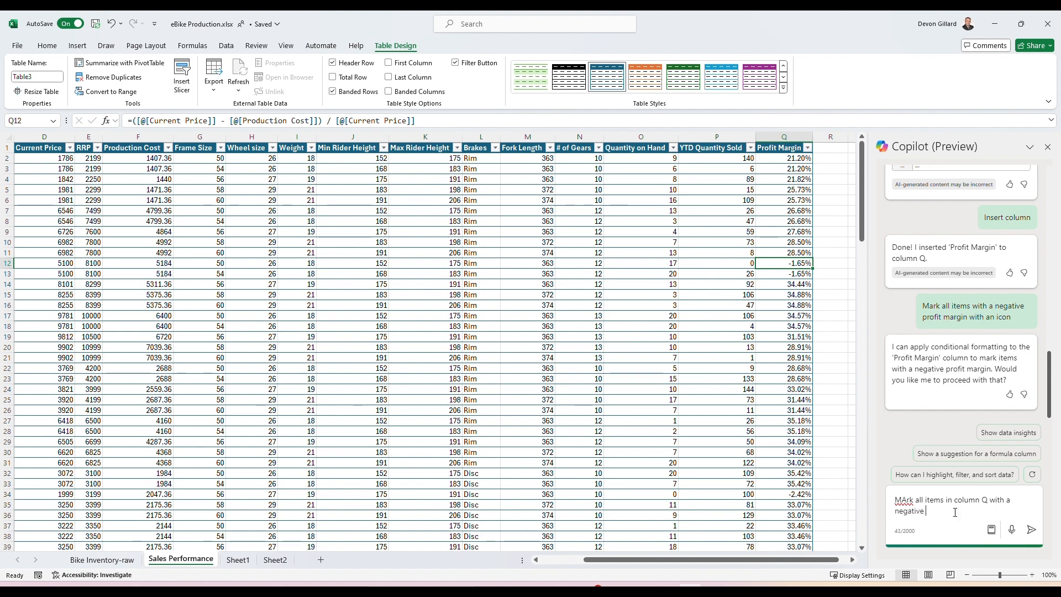
type("profit margin with an icon")
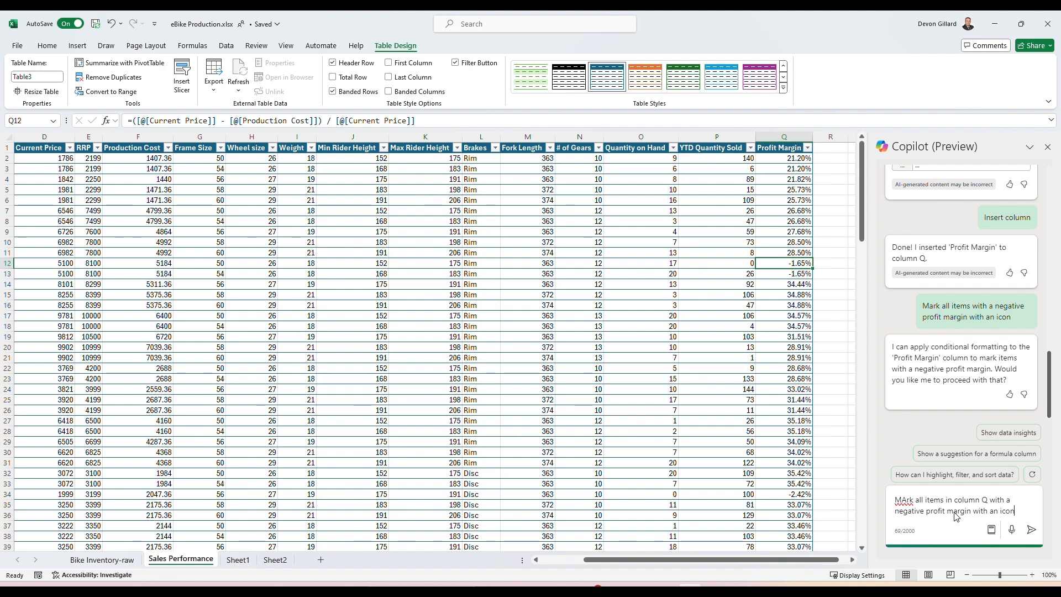
key("Return")
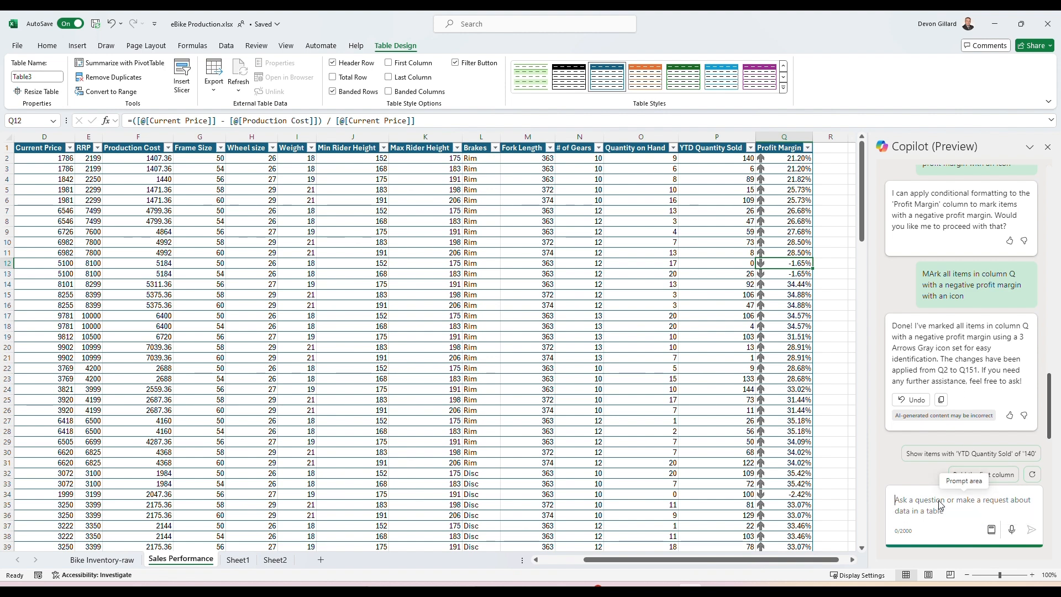
- Send Copilot the request "Make the icons in column Q colorful please", using the American spelling of "colorful"
type("Make")
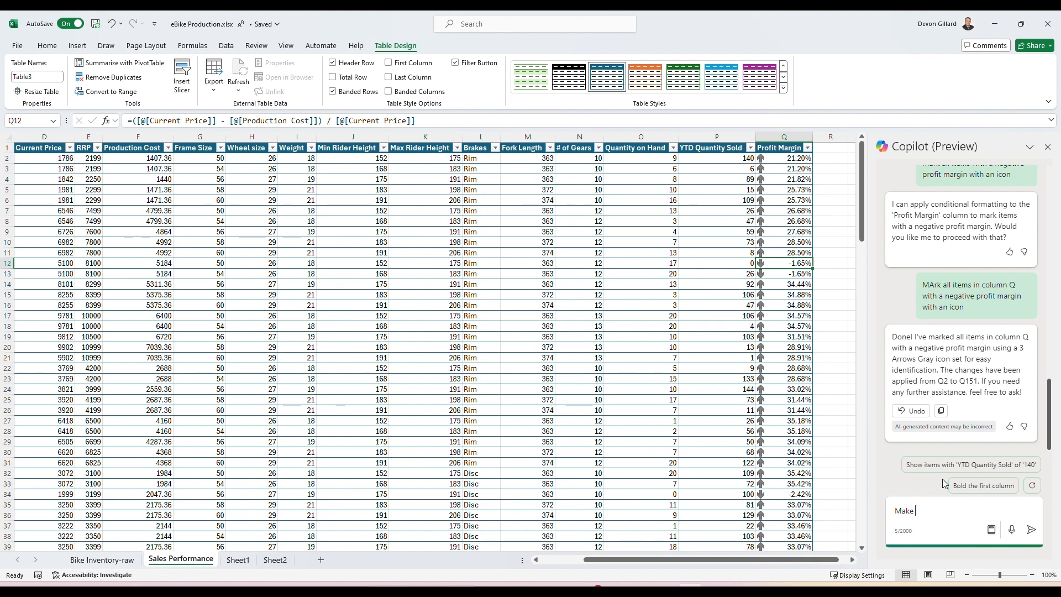
type(" the icons in column Q")
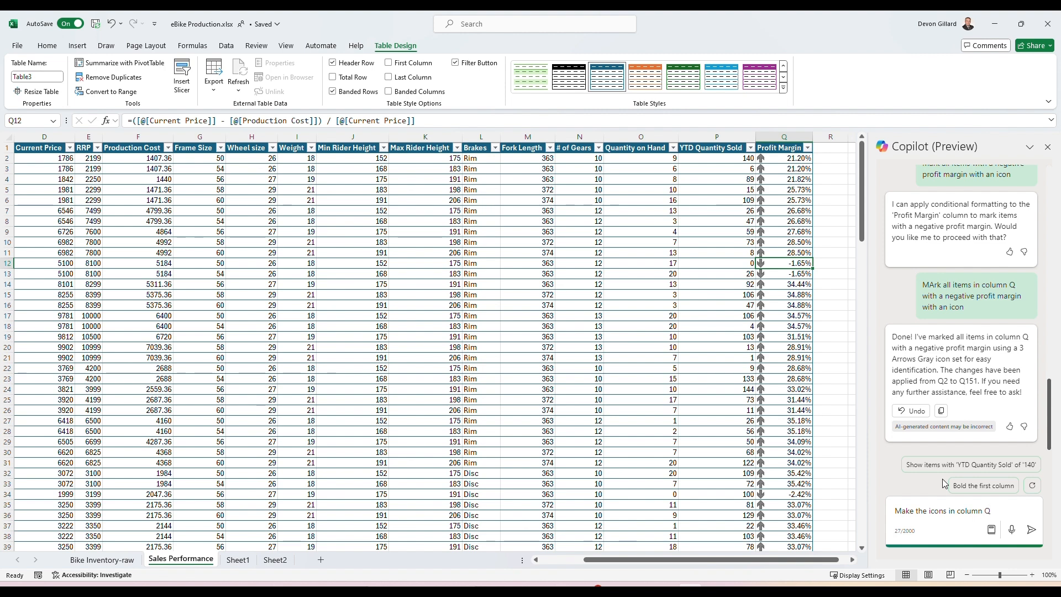
type(" colourful please")
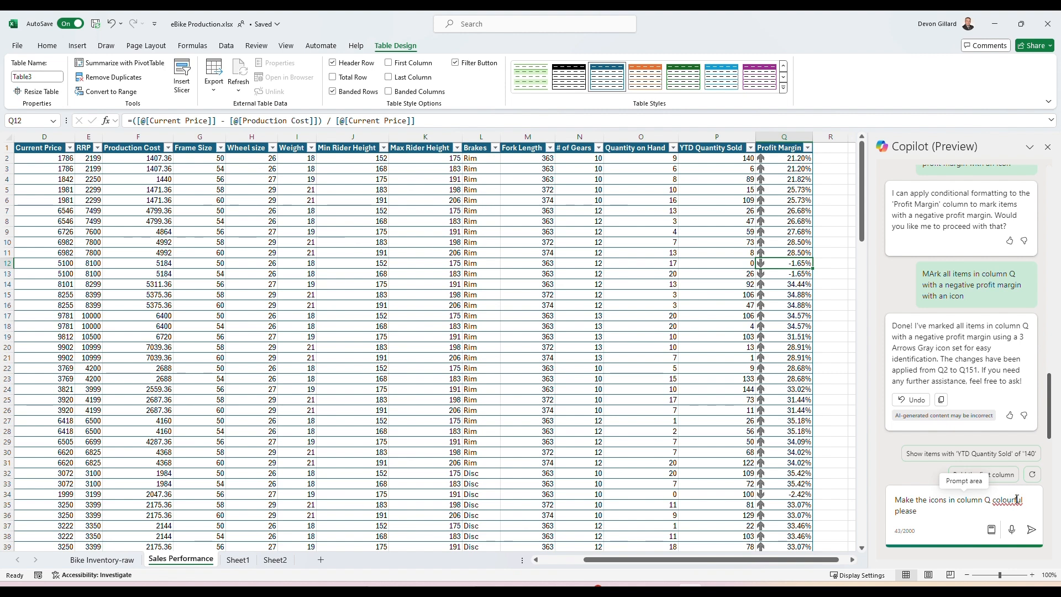
double_click(998, 500)
left_click(1006, 500)
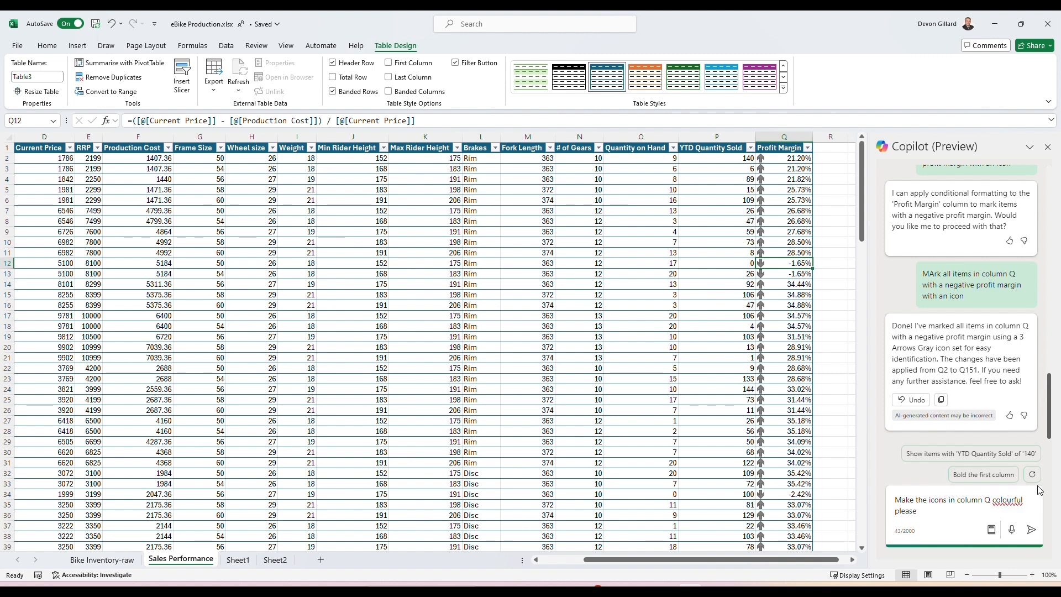
key("Delete")
key("Return")
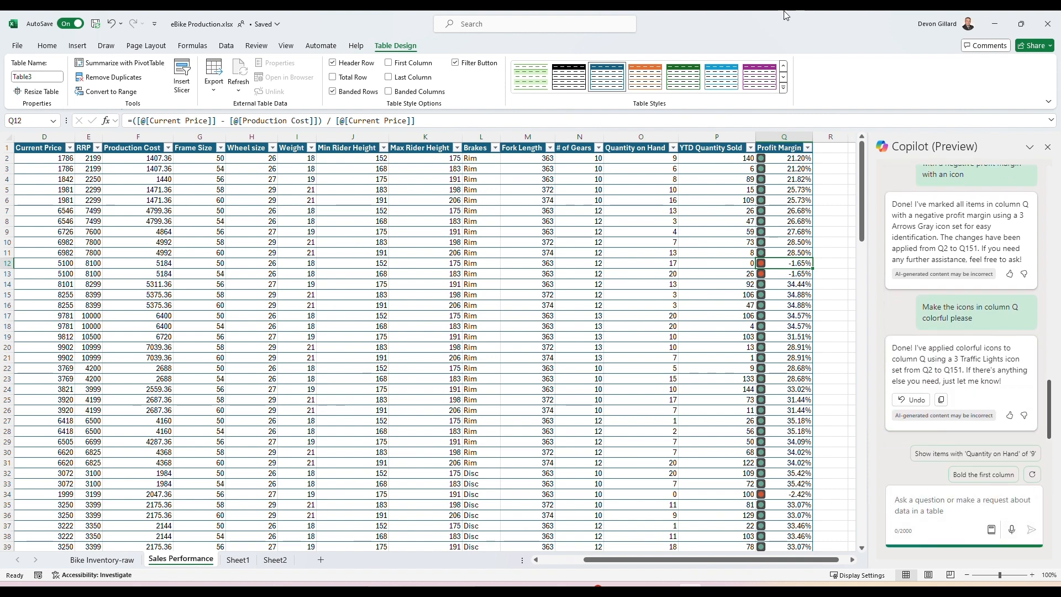
- Examine the icons along the Profit Margin column to find the items with a negative margin
scroll(781, 300, "down", 6)
scroll(781, 299, "down", 13)
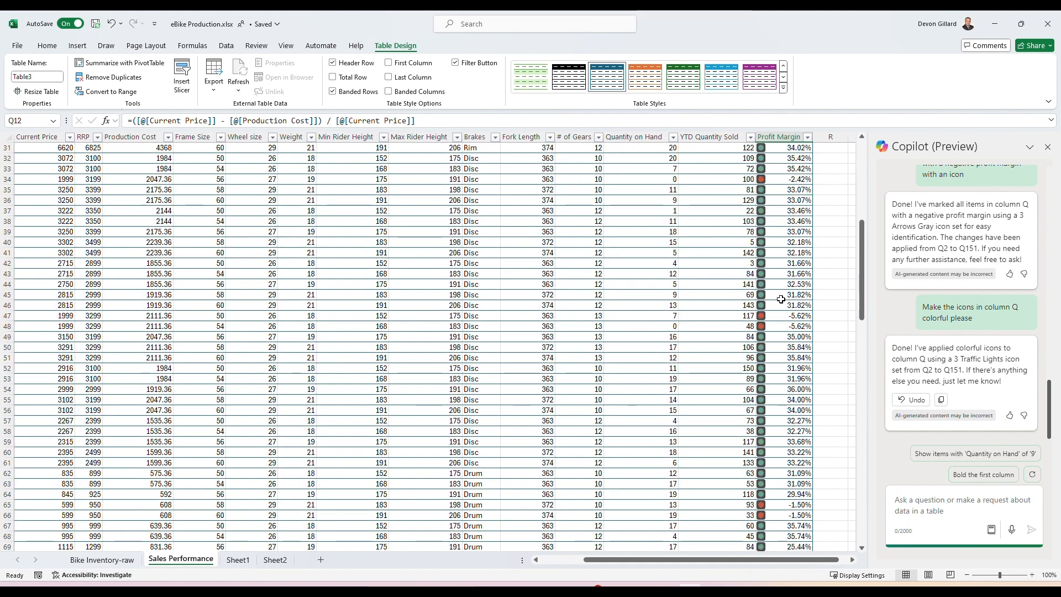
scroll(776, 294, "down", 2)
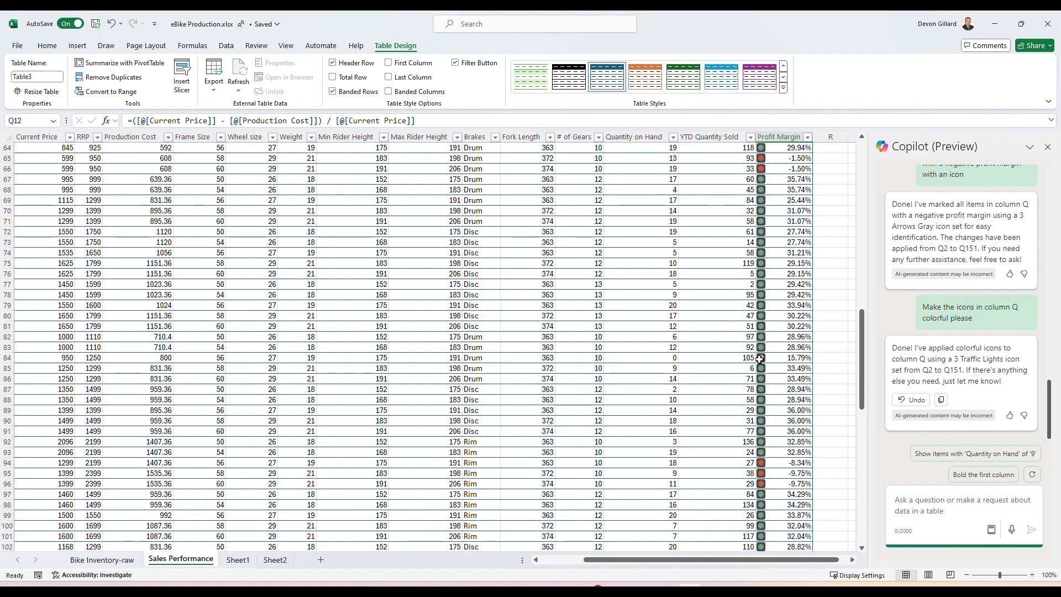
scroll(767, 359, "down", 6)
scroll(770, 359, "down", 6)
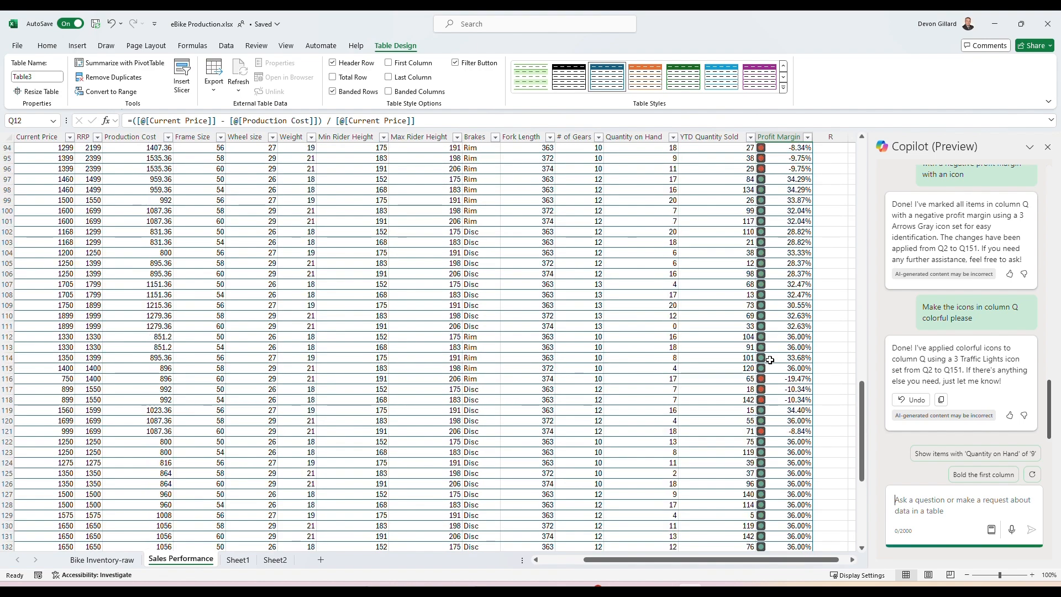
scroll(775, 343, "up", 20)
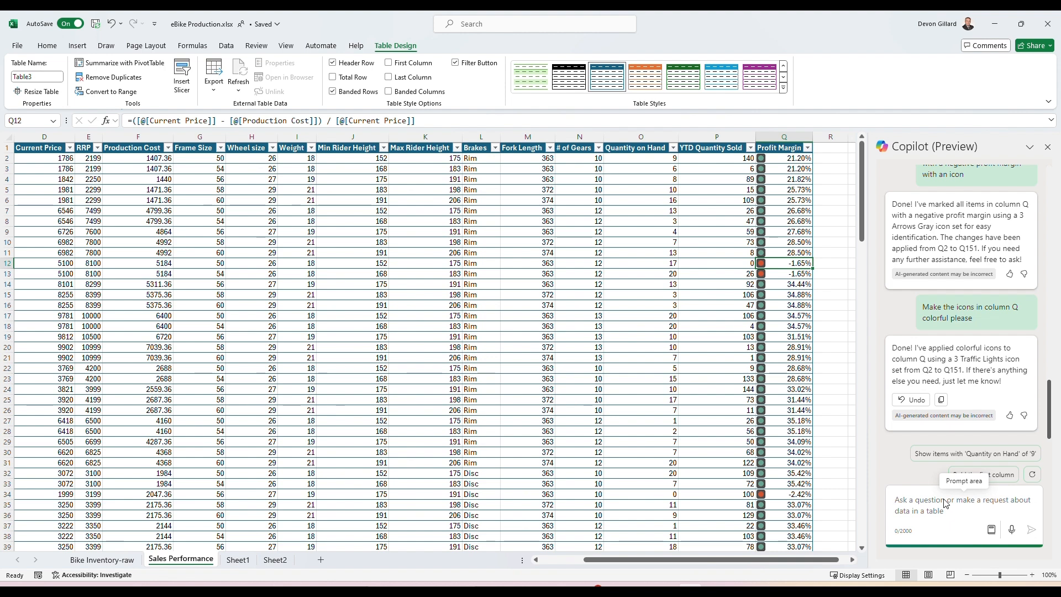
- Send Copilot the request "show me insights" for the sales table
type("sho")
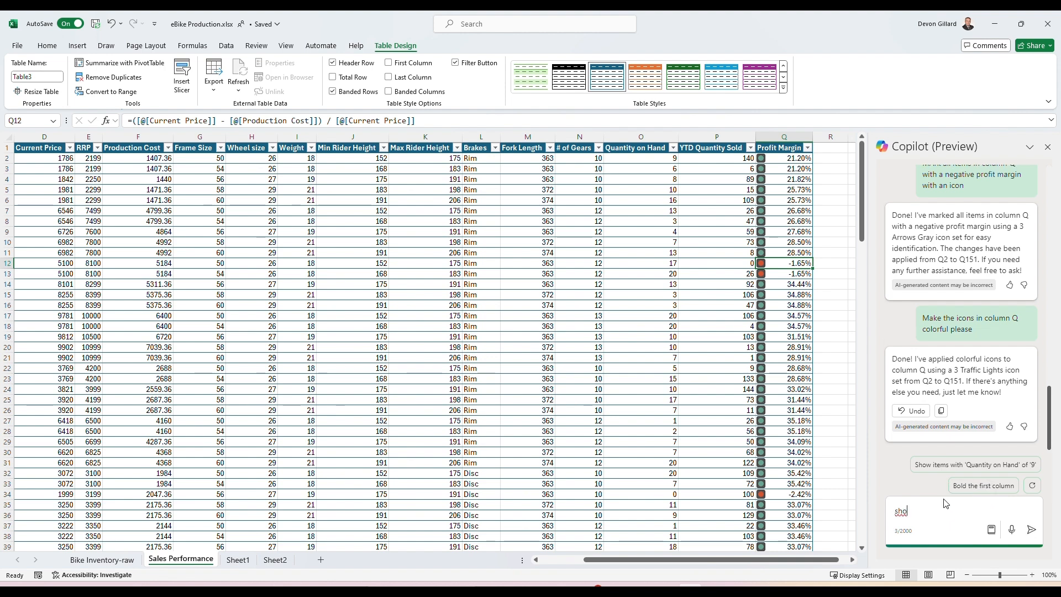
type("w me insights")
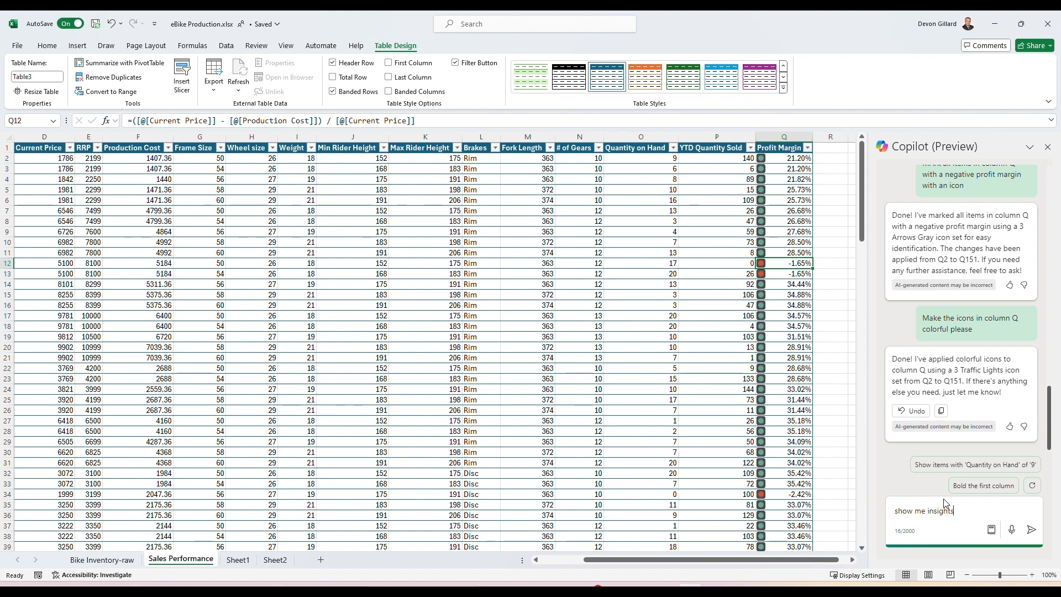
key("Return")
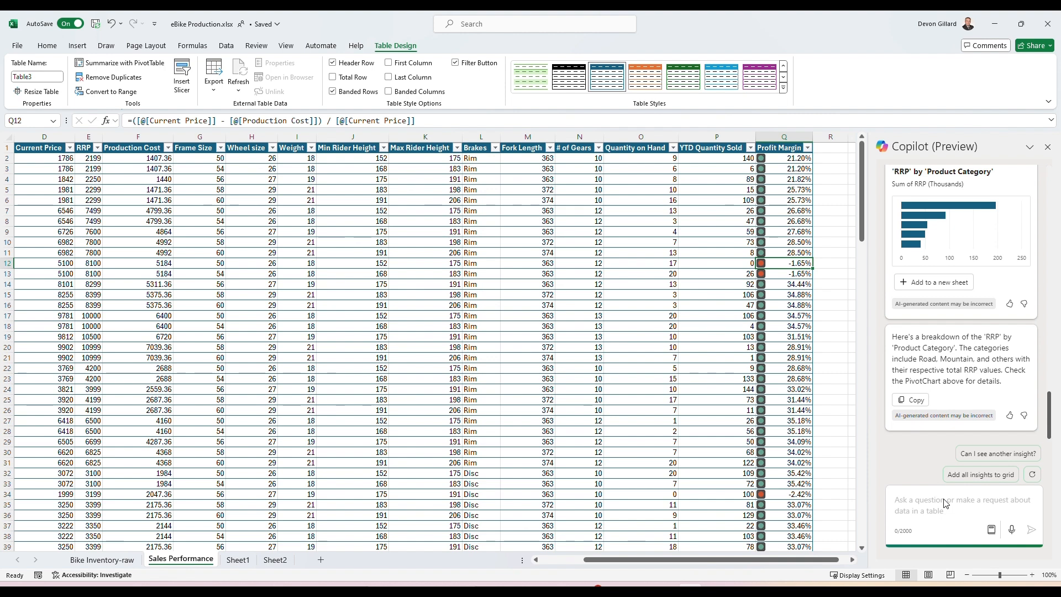
- Have Copilot place every insight on a new sheet with the request "add all insights to grid"
type("add all i")
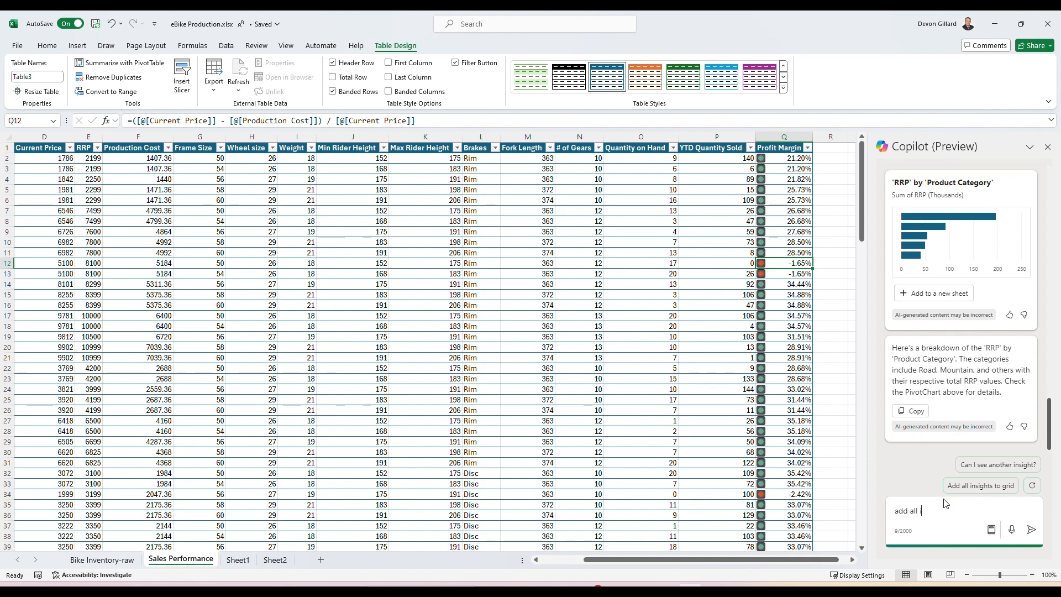
type("nsights to grid")
key("Return")
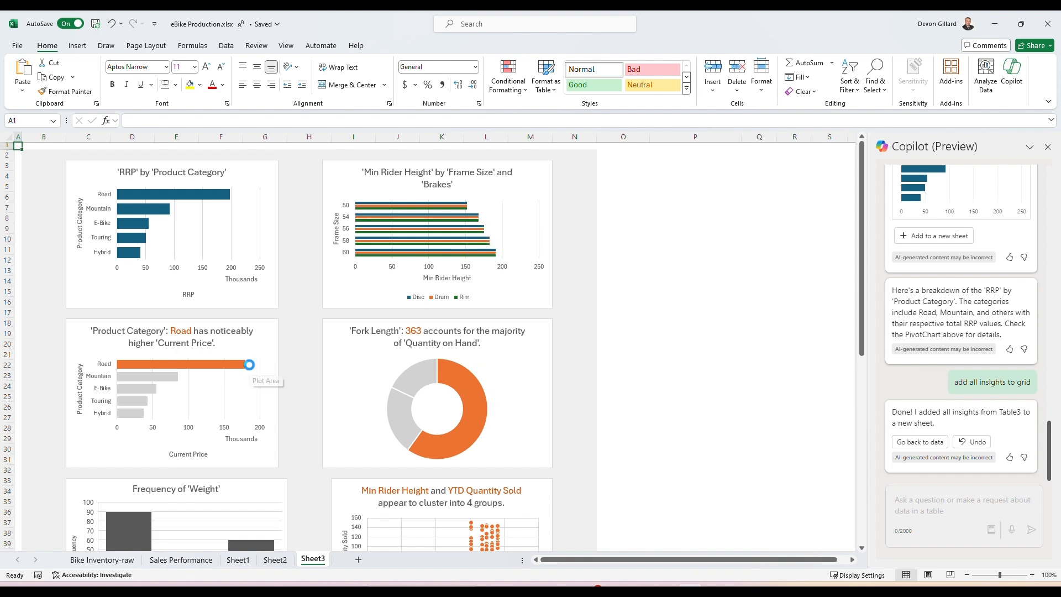
- Inspect the pivot fields behind the Current Price by Product Category chart and the Fork Length doughnut chart on Sheet3
left_click(260, 350)
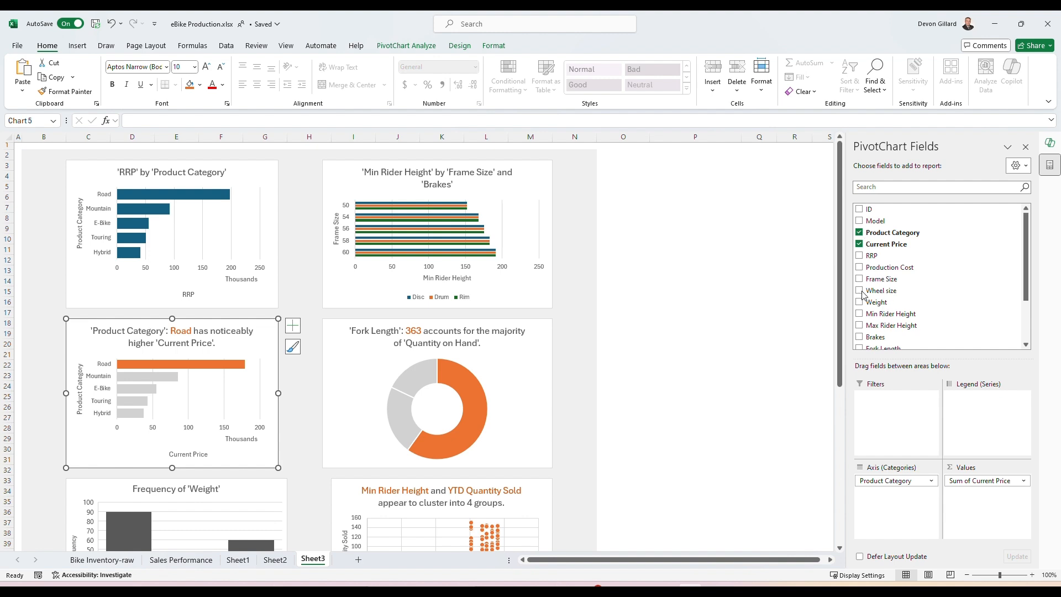
left_click(311, 378)
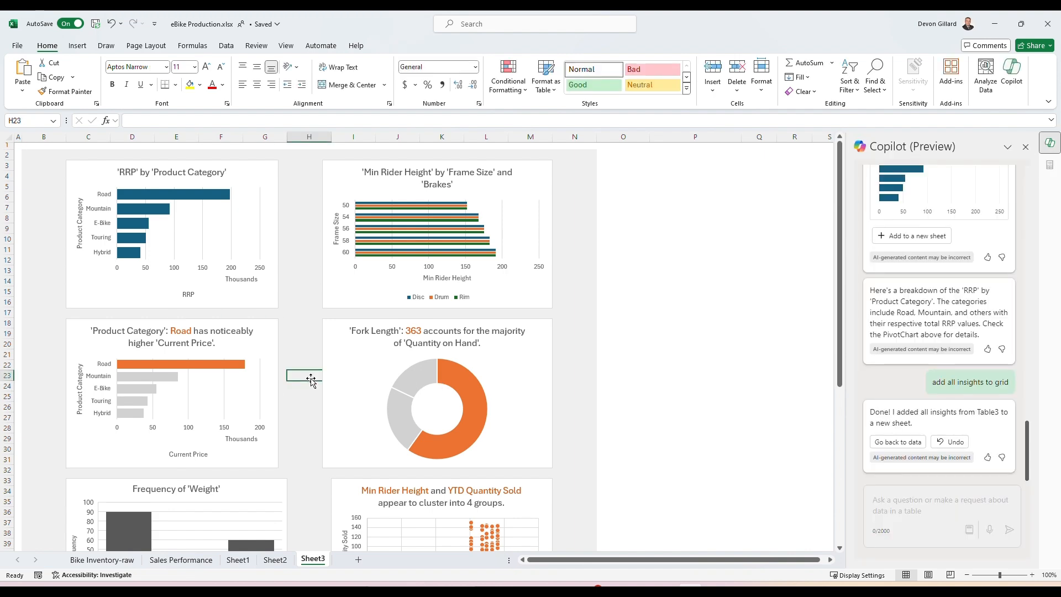
left_click(406, 378)
scroll(406, 343, "down", 2)
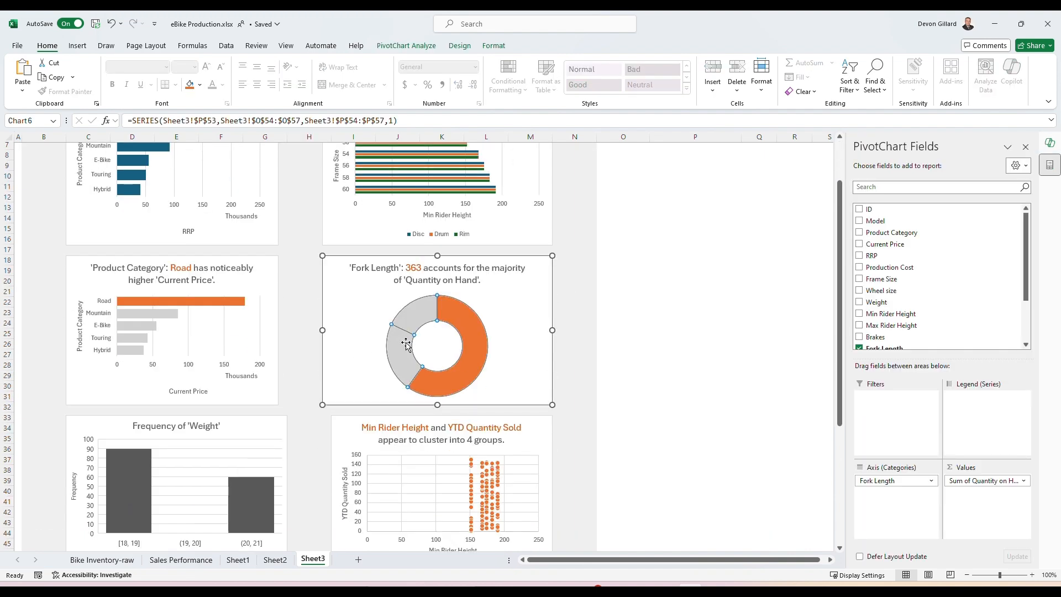
scroll(406, 344, "down", 2)
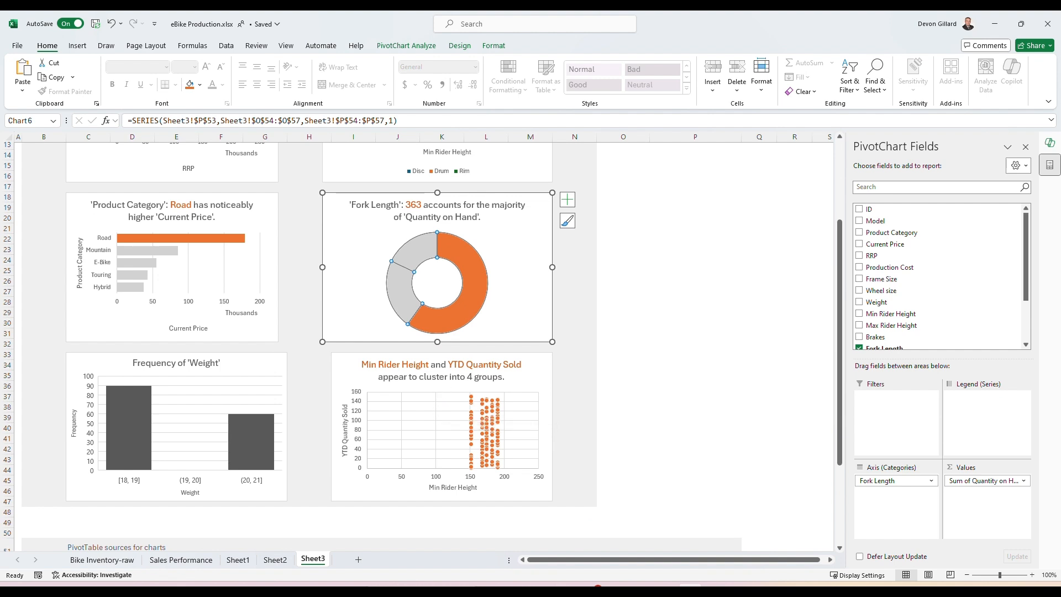
- Add Frame Size, Wheel size, Weight, Min Rider Height and Max Rider Height as values to the Fork Length doughnut chart
key("Escape")
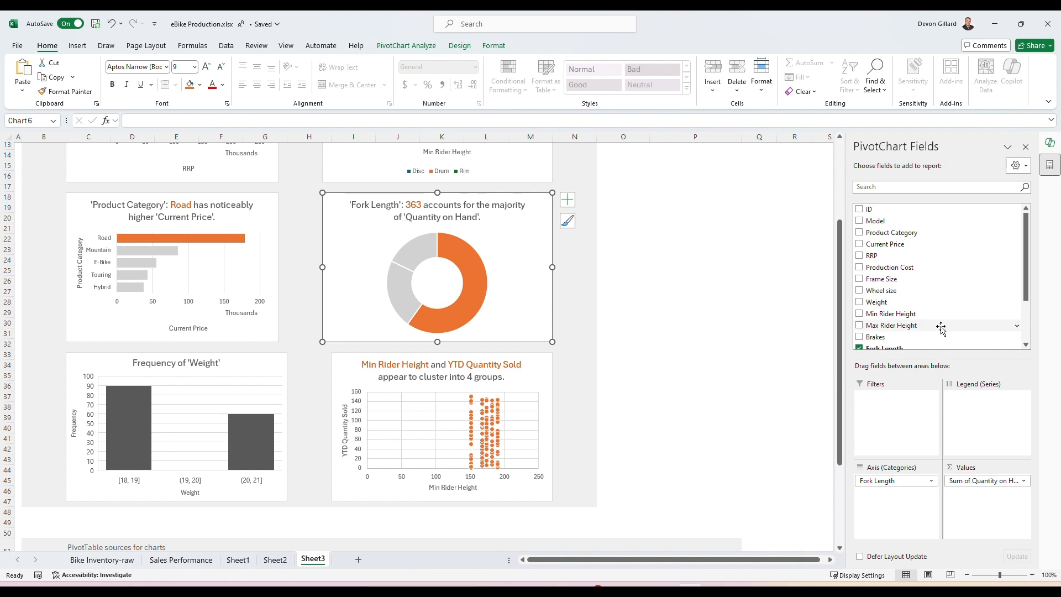
scroll(878, 282, "down", 1)
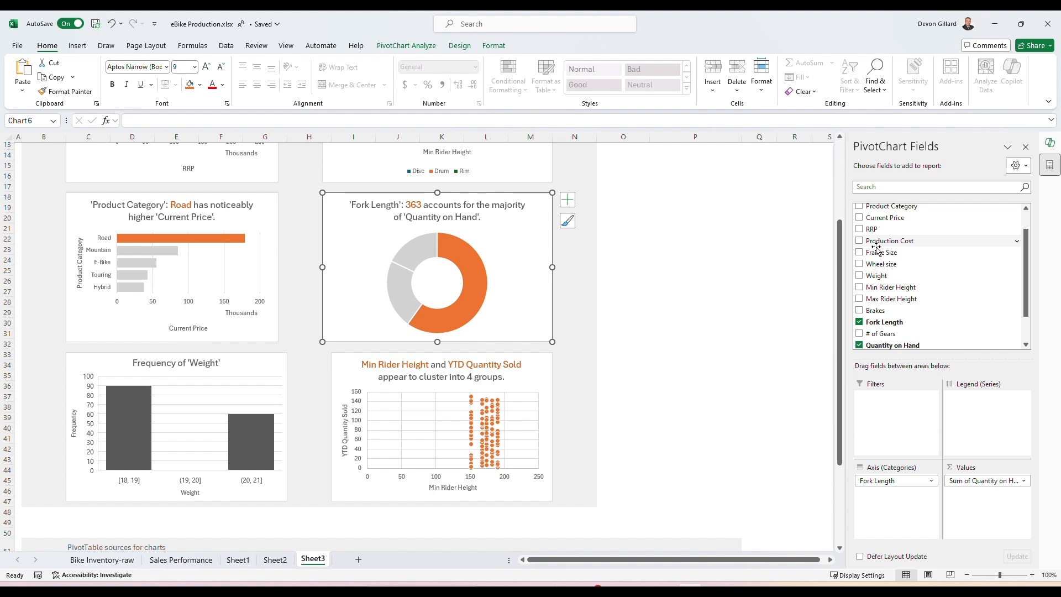
left_click(859, 251)
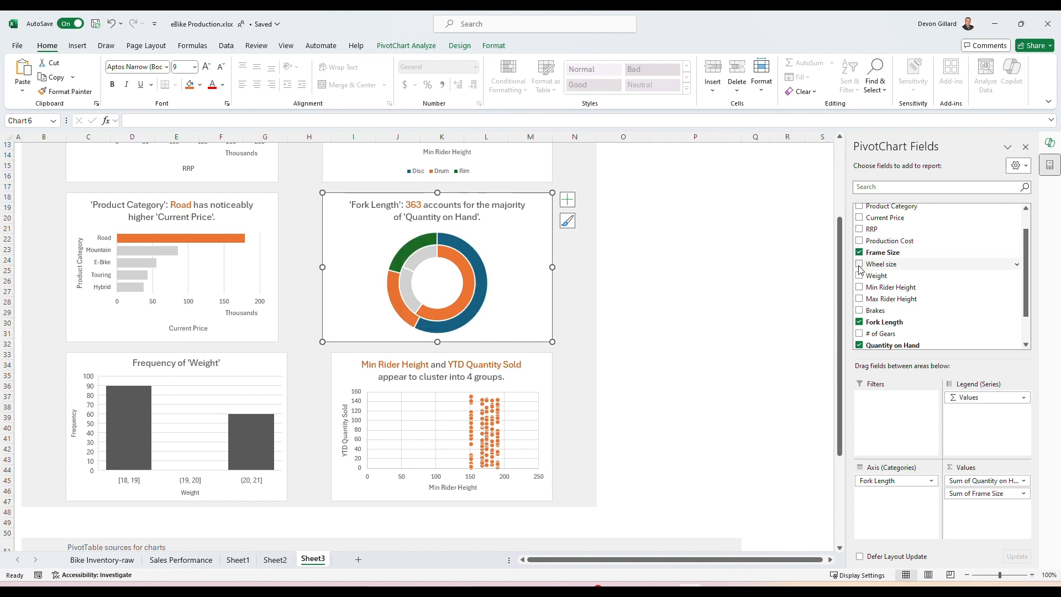
left_click(859, 264)
left_click(859, 275)
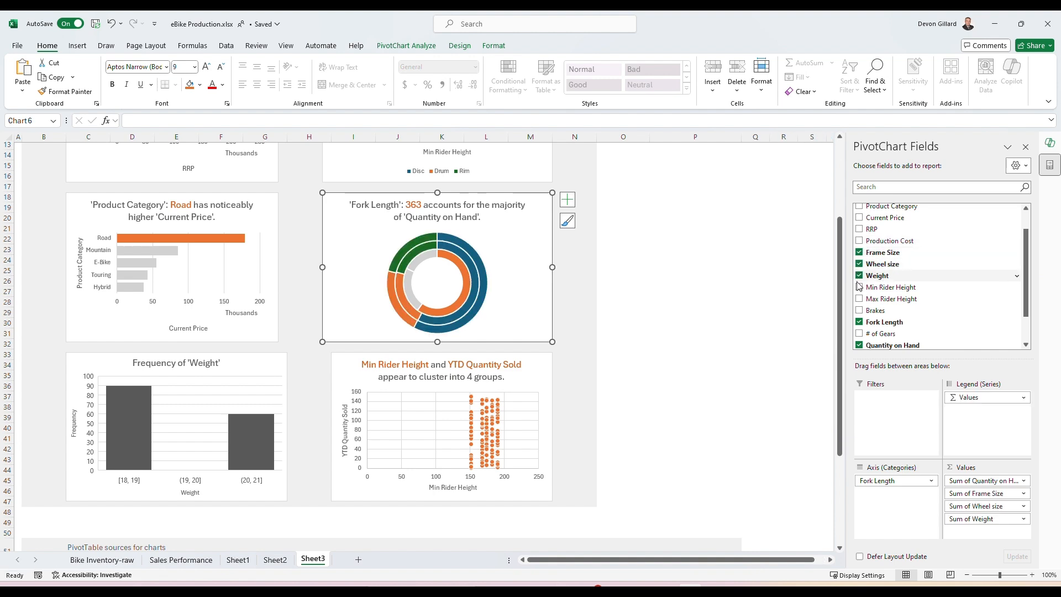
left_click(859, 287)
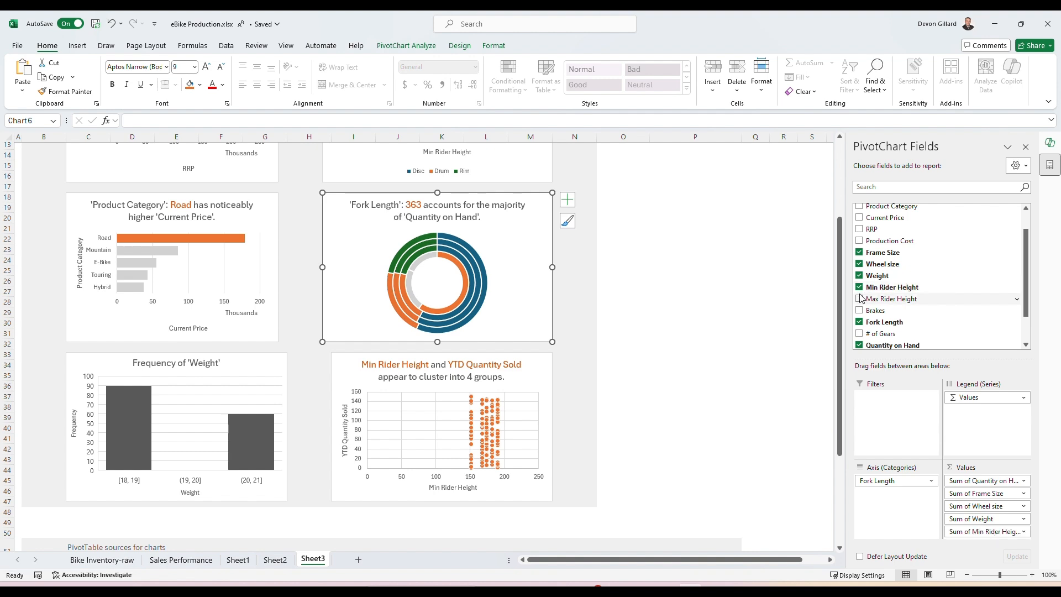
left_click(859, 299)
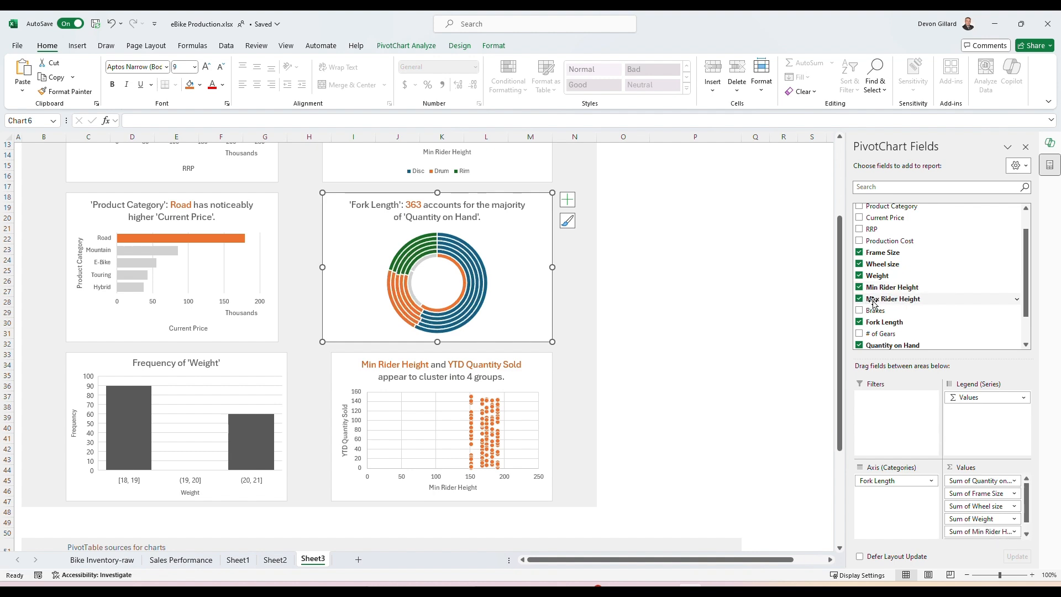
scroll(940, 287, "up", 2)
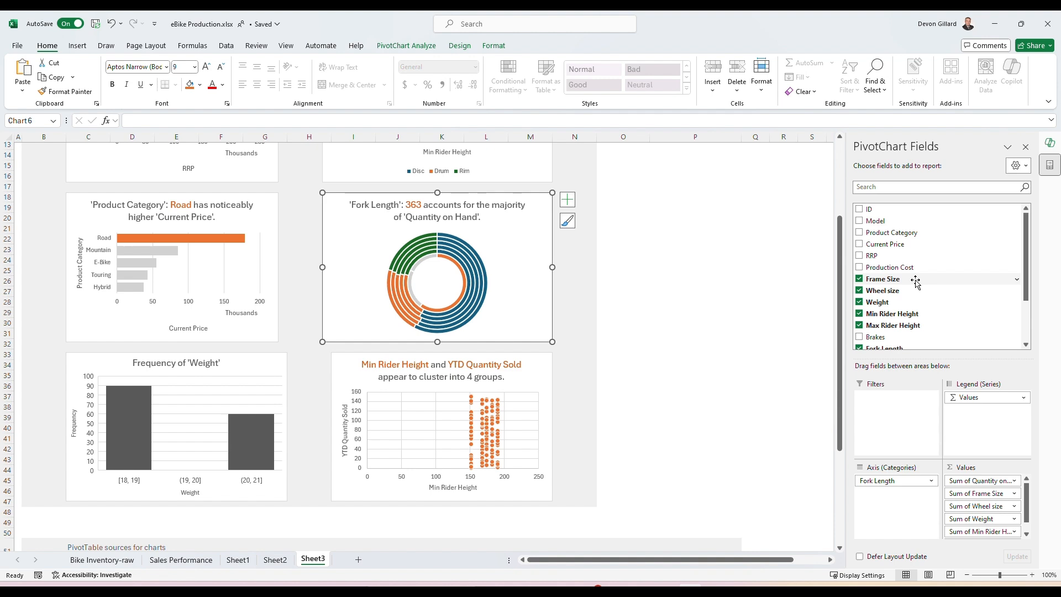
scroll(915, 282, "down", 3)
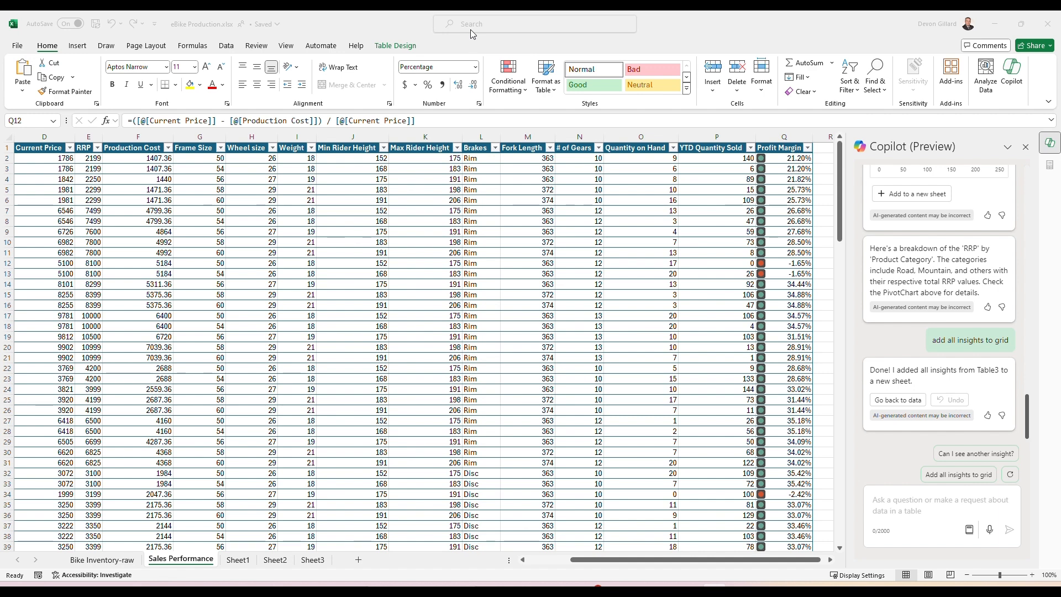
- Send Copilot the request "Add a new columns that shows a 10% increase in current price. Show what that does to our profit margin"
left_click(893, 504)
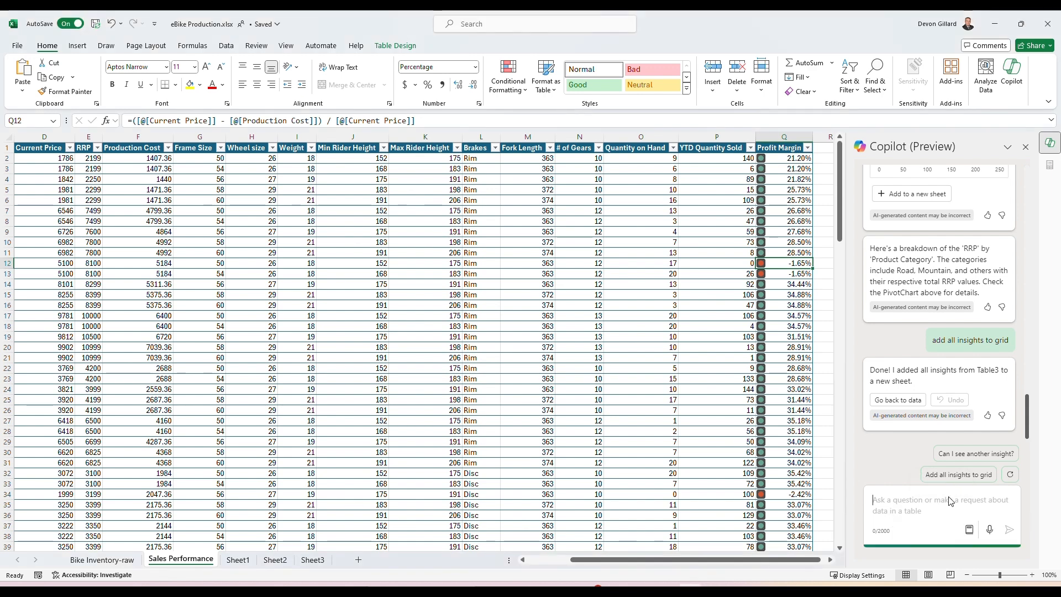
type("Add a")
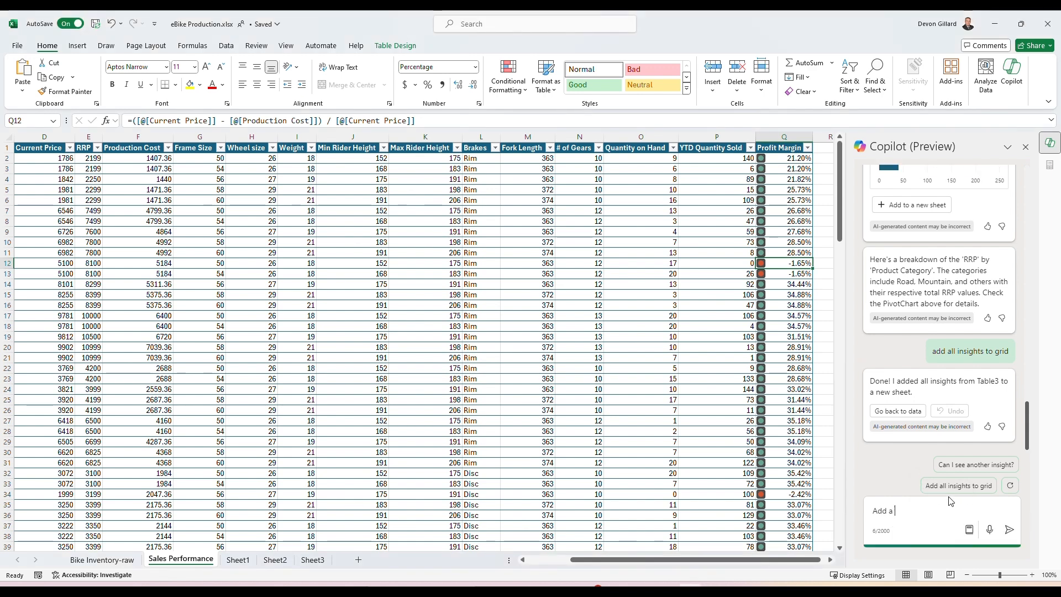
type(" new columns ")
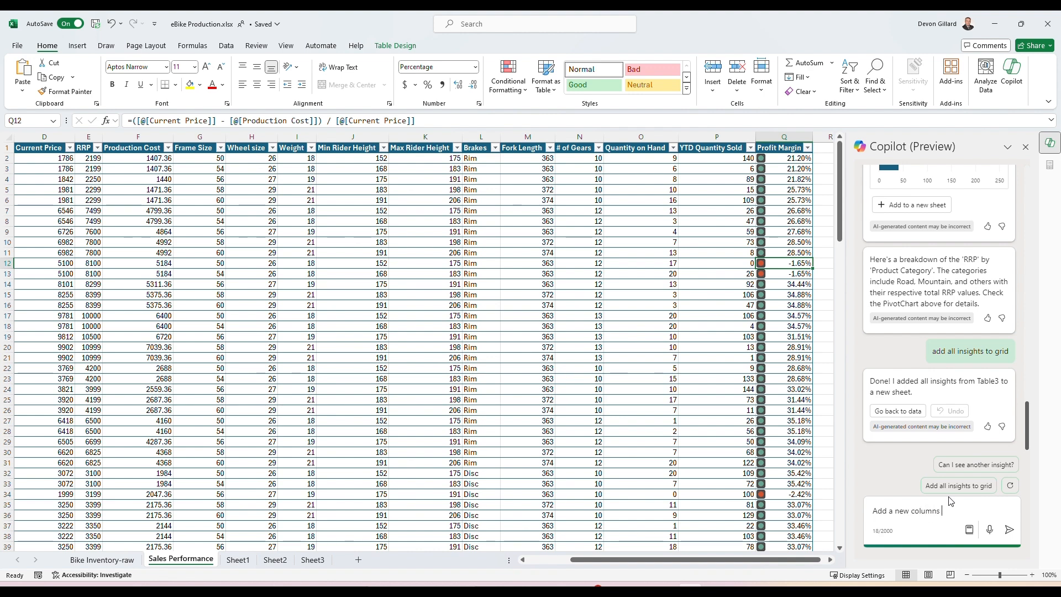
type("that shows a 10% increase ")
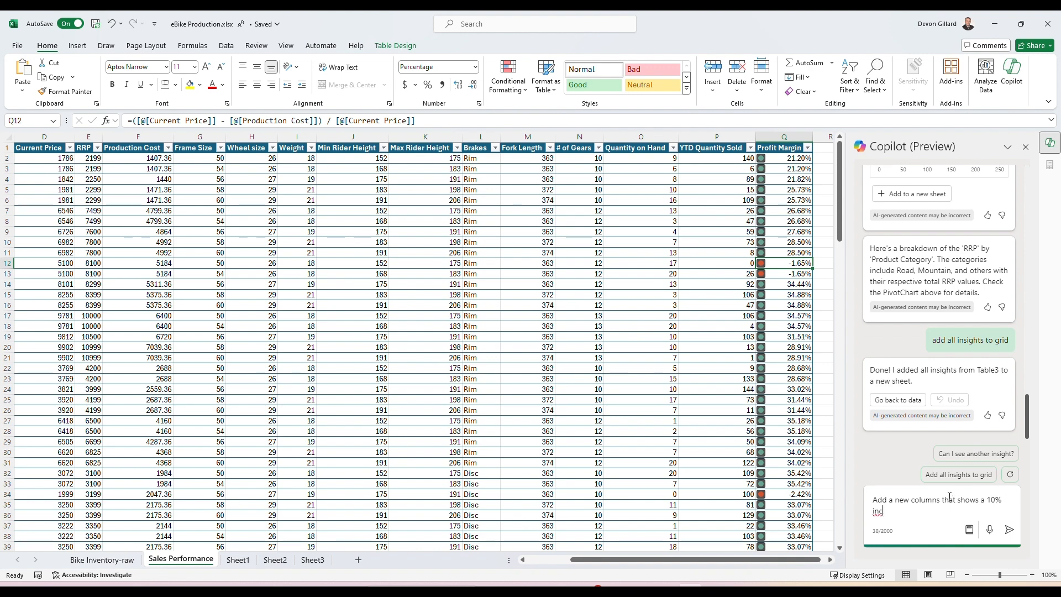
type("in current price.  Show wa")
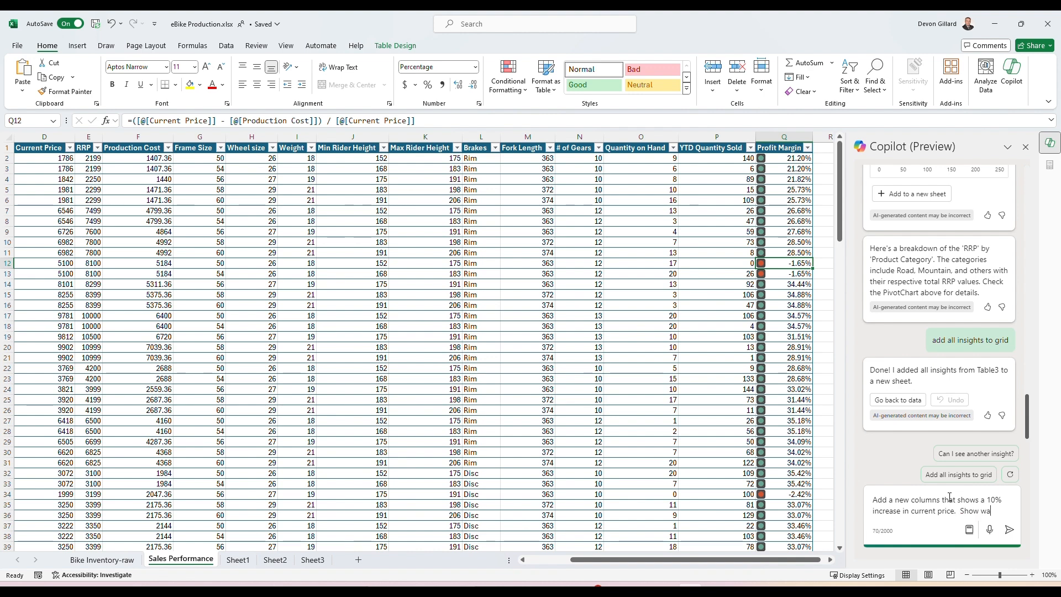
type("h")
key("BackSpace")
key("BackSpace")
type("hat that")
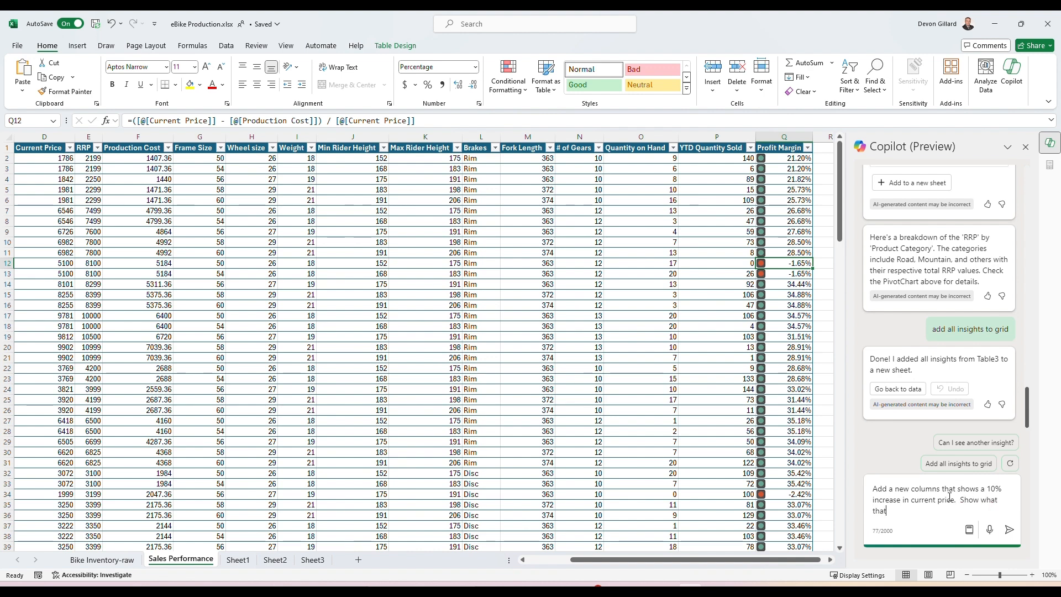
type(" does to pr")
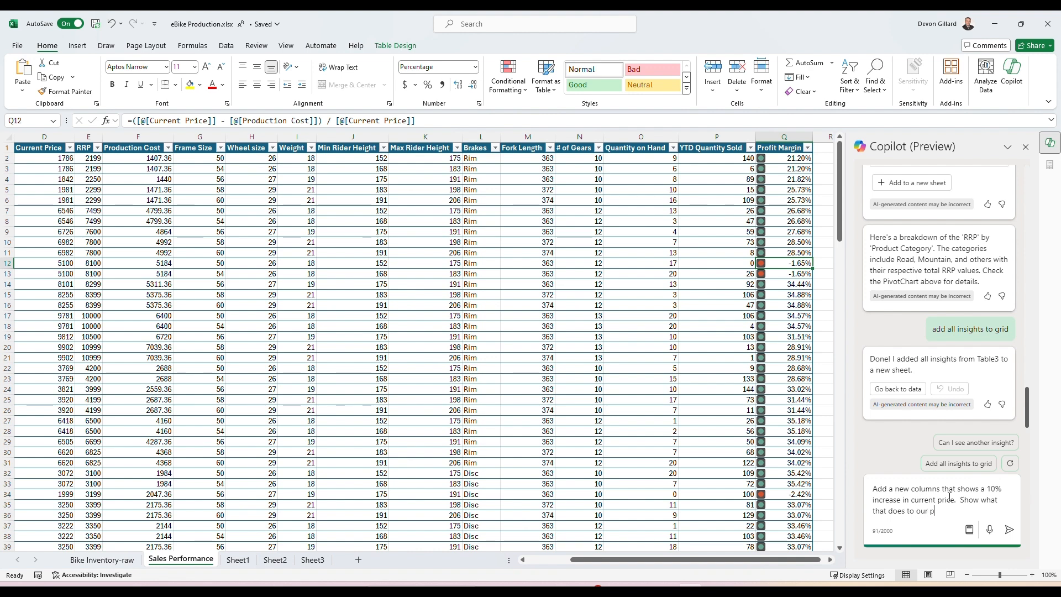
type("rofit margin")
key("Return")
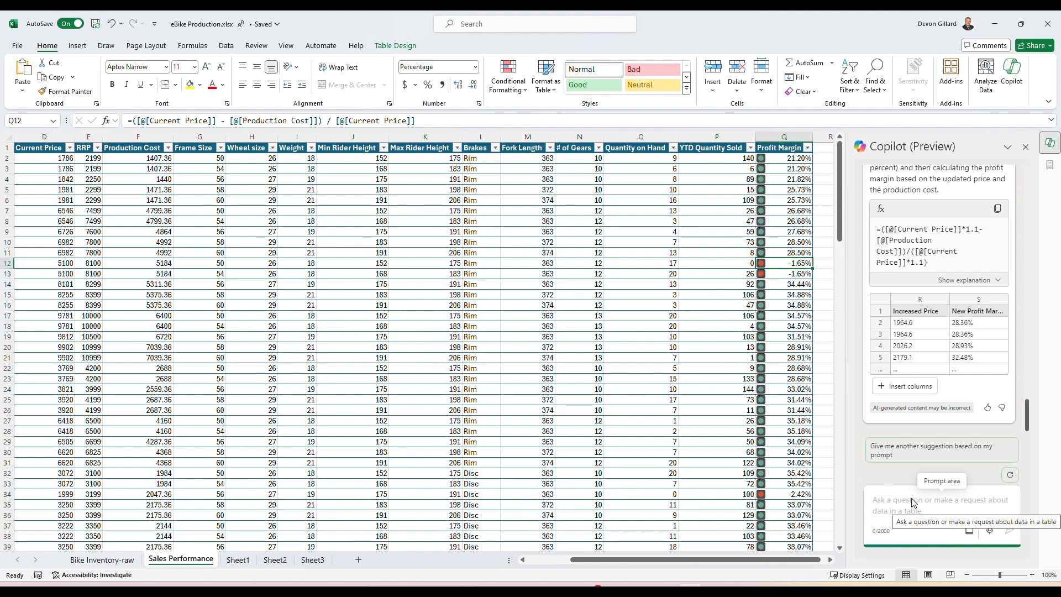
- Insert Copilot's suggested Increased Price and New Profit Margin formula columns into the sales table
left_click(908, 386)
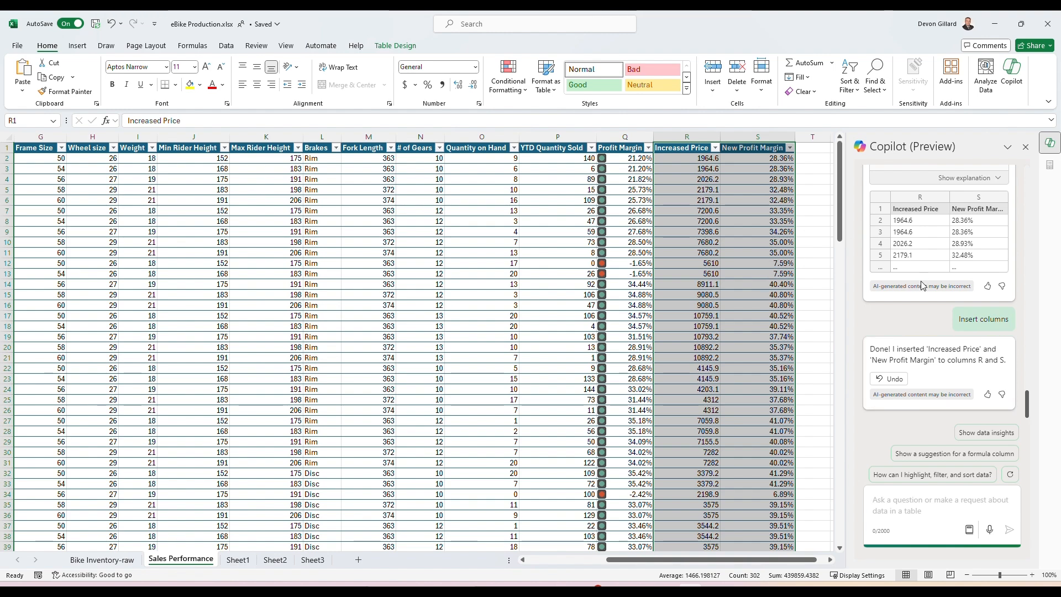
scroll(737, 404, "down", 7)
scroll(737, 404, "up", 7)
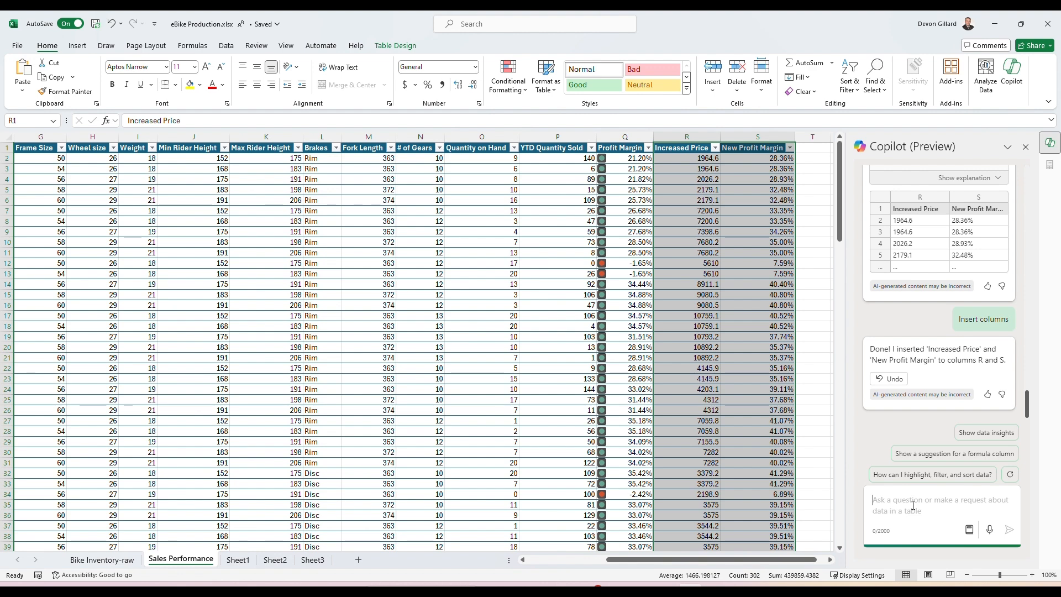
- Copy the earlier request about the 10% price increase from the Copilot conversation and paste it as a new prompt
scroll(980, 304, "up", 5)
scroll(980, 304, "up", 5)
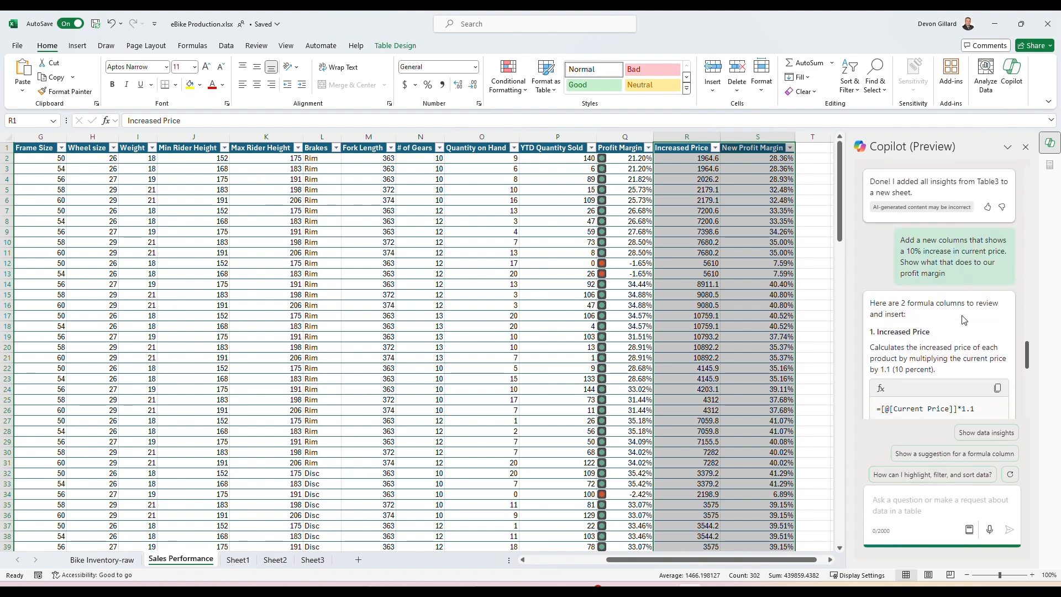
left_click_drag(901, 320, 956, 353)
key("ctrl+c")
scroll(939, 332, "down", 5)
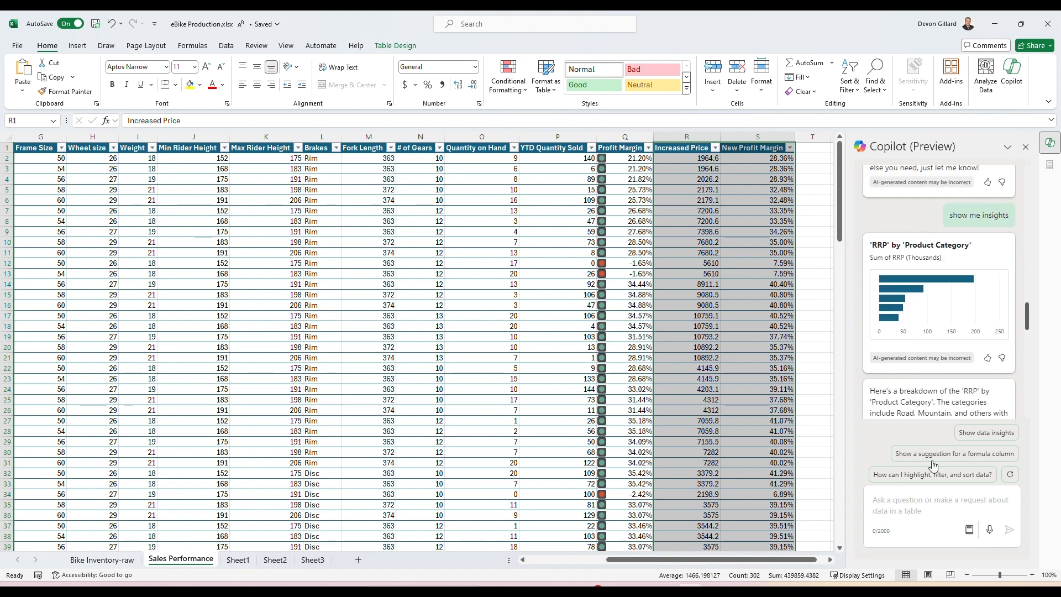
left_click(923, 513)
key("ctrl+v")
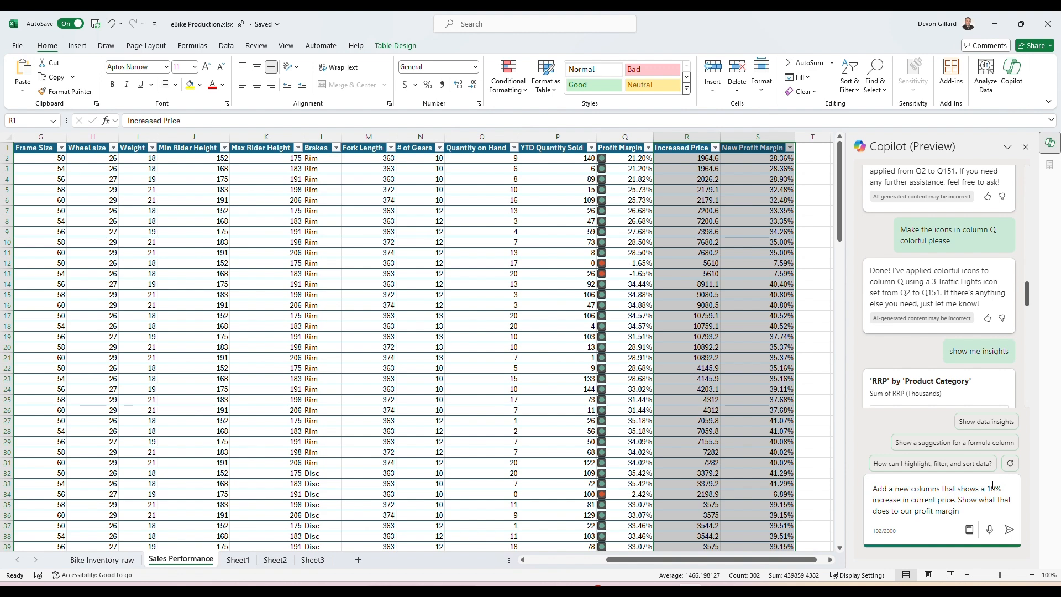
- Insert "and a 6% increase in our cost" after "current price" in the pasted prompt and send it to Copilot
type("and ")
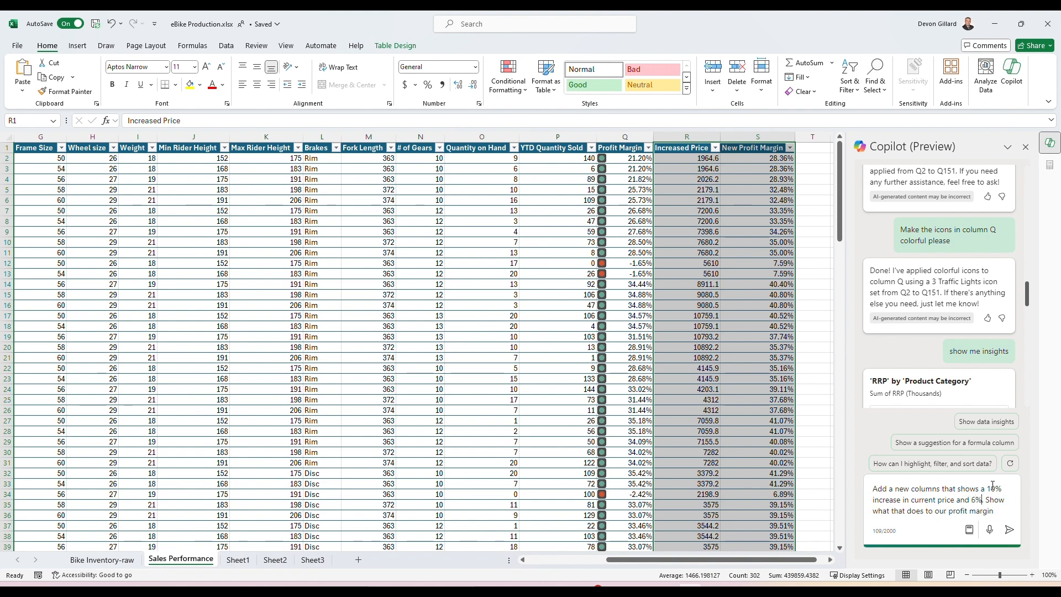
type("a 6% inc")
type("raease in ouir")
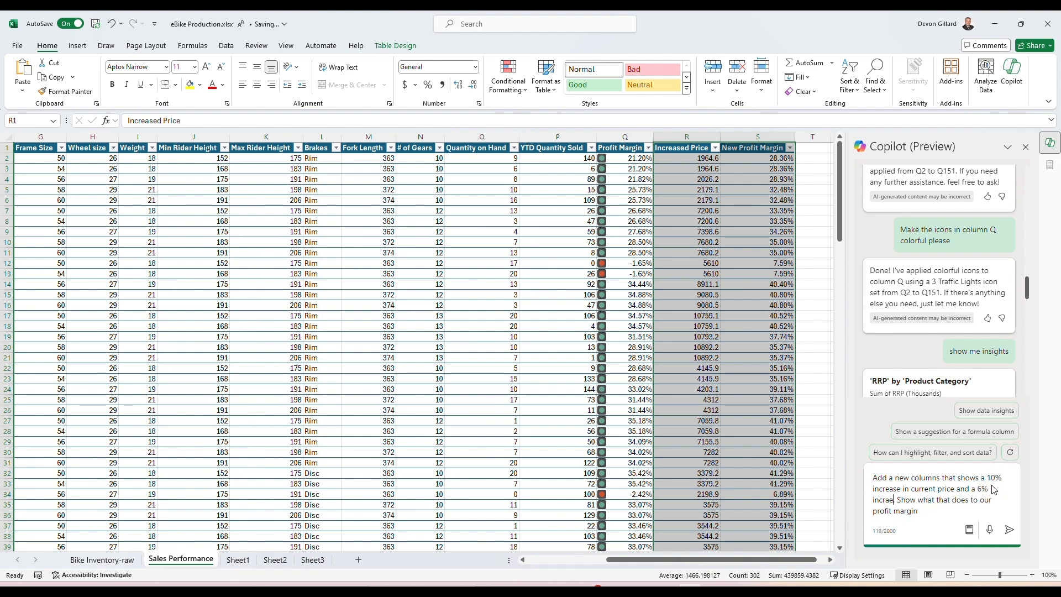
key("BackSpace")
key("BackSpace")
key("BackSpace")
key("BackSpace")
key("BackSpace")
key("BackSpace")
key("BackSpace")
key("BackSpace")
key("BackSpace")
key("BackSpace")
key("BackSpace")
key("BackSpace")
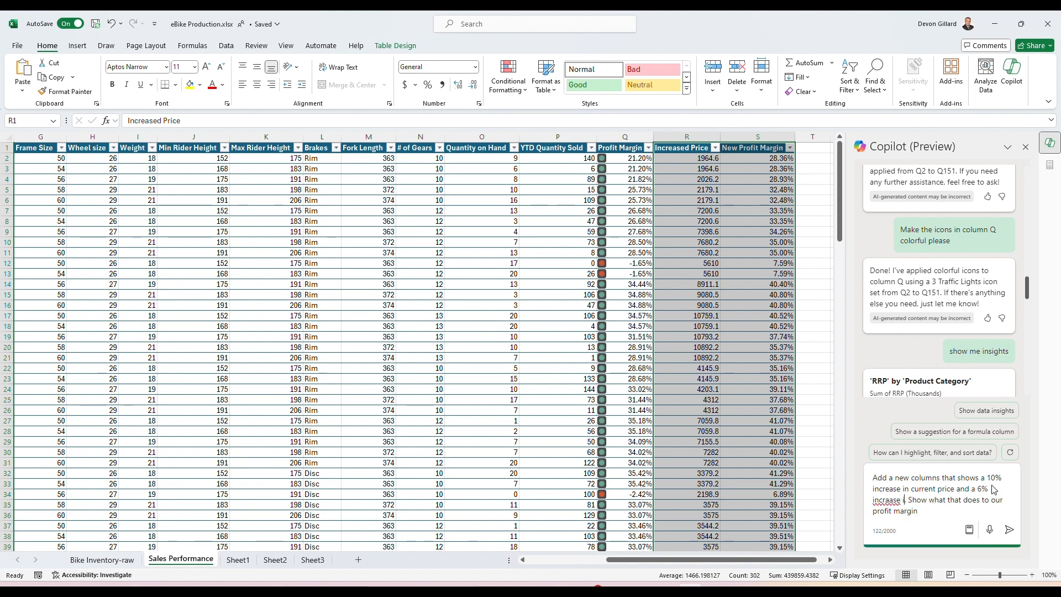
type("ease in our cost.")
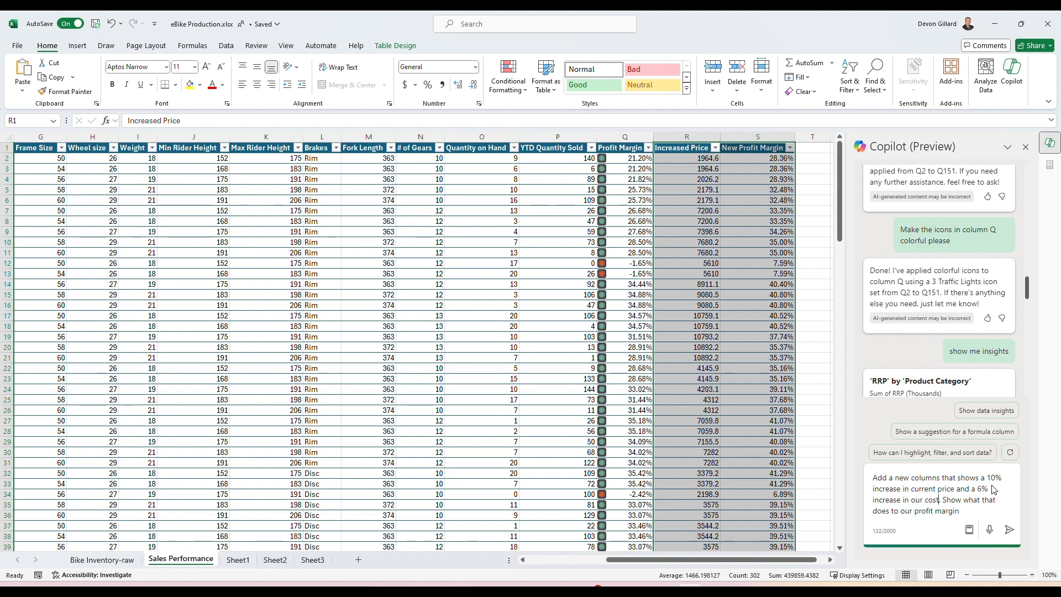
left_click(1008, 529)
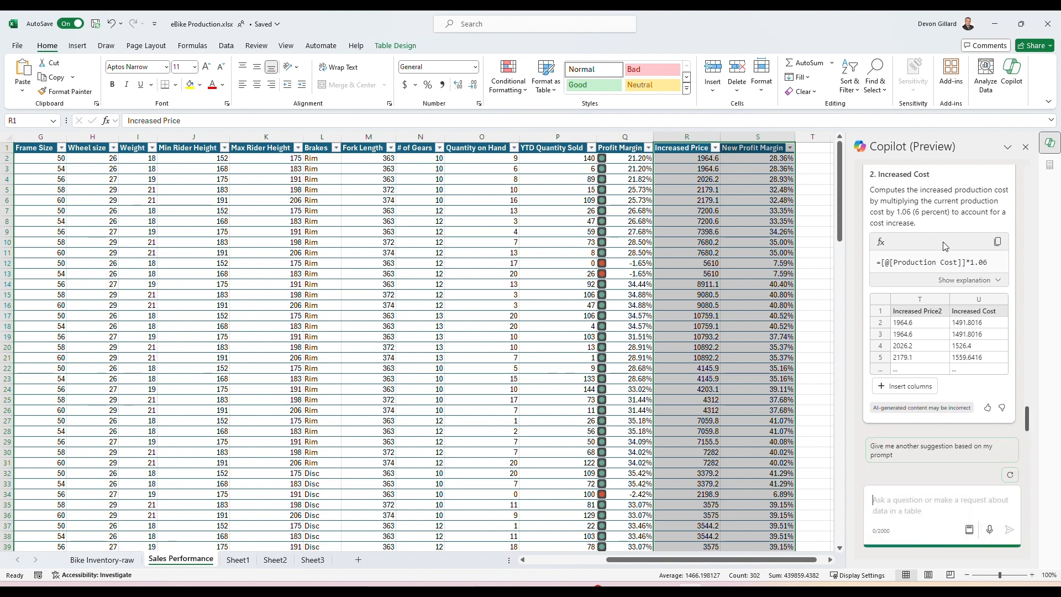
- Review Copilot's formulas for Increased Price2 and Increased Cost and insert both columns into the sales table
scroll(953, 407, "up", 5)
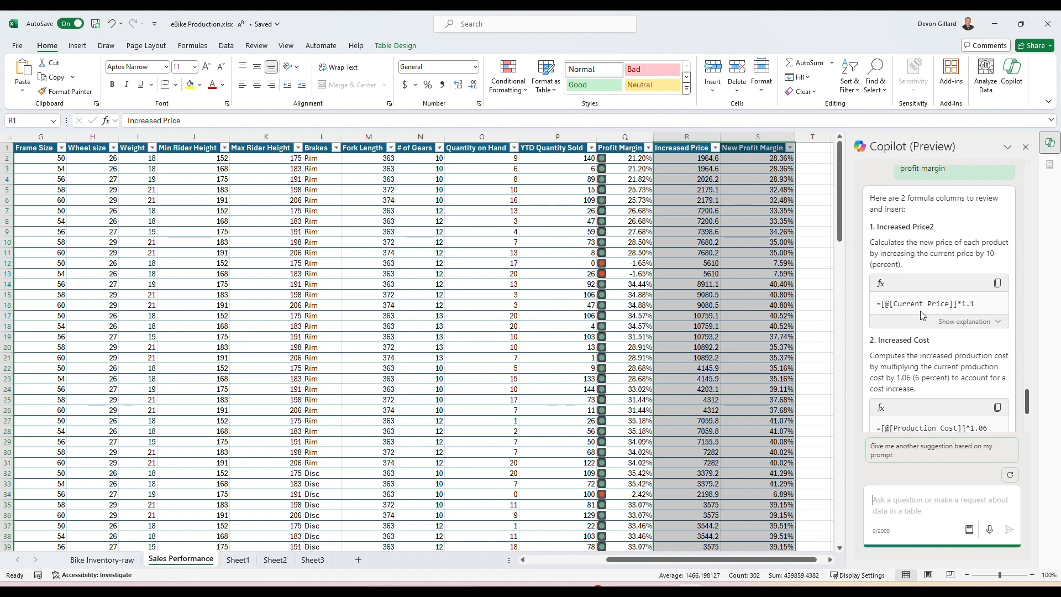
scroll(939, 359, "down", 5)
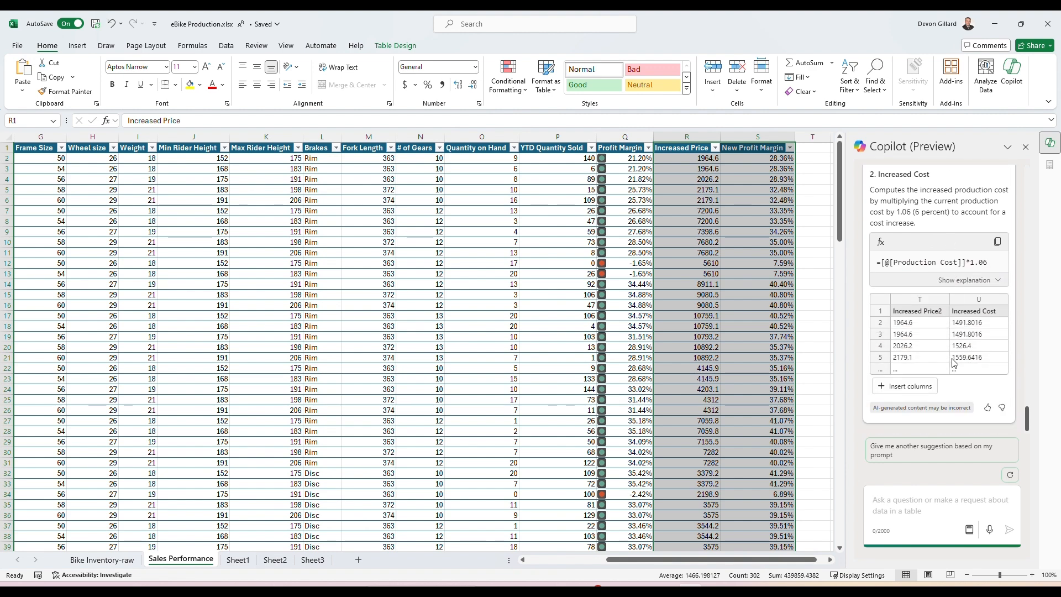
left_click(915, 386)
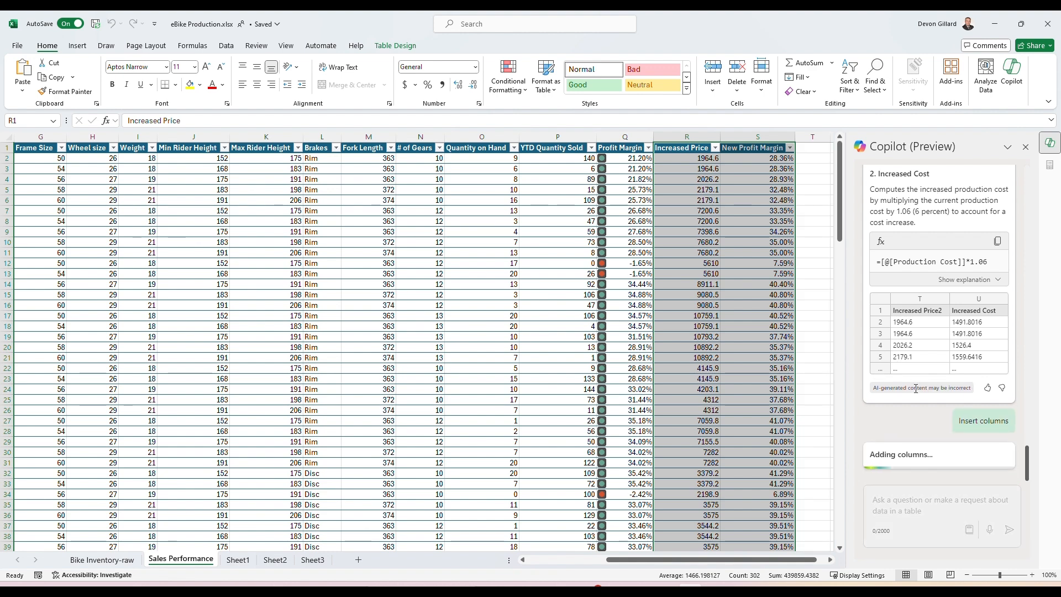
left_click(829, 560)
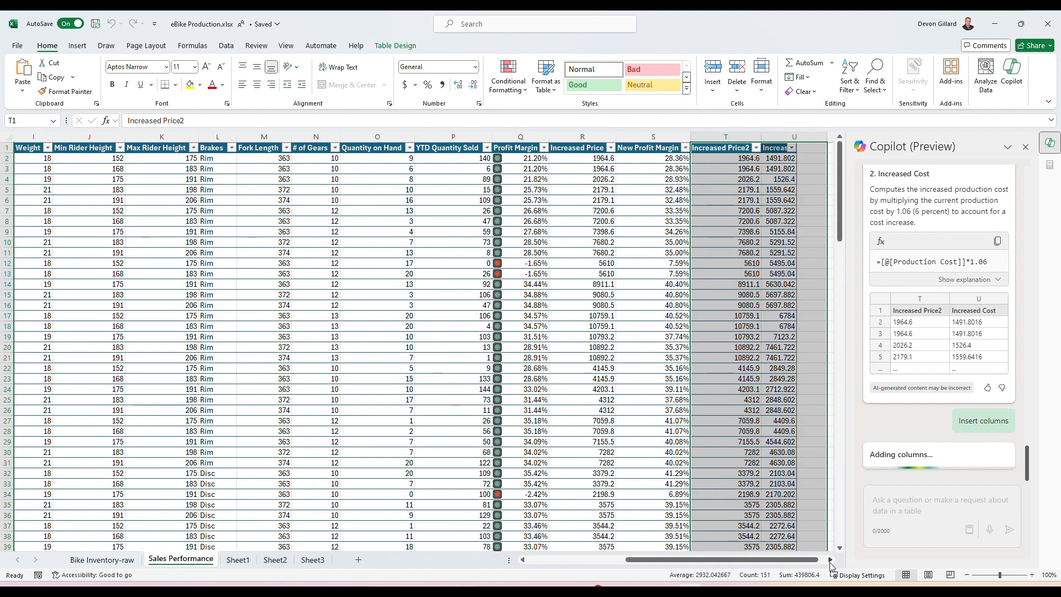
left_click(829, 561)
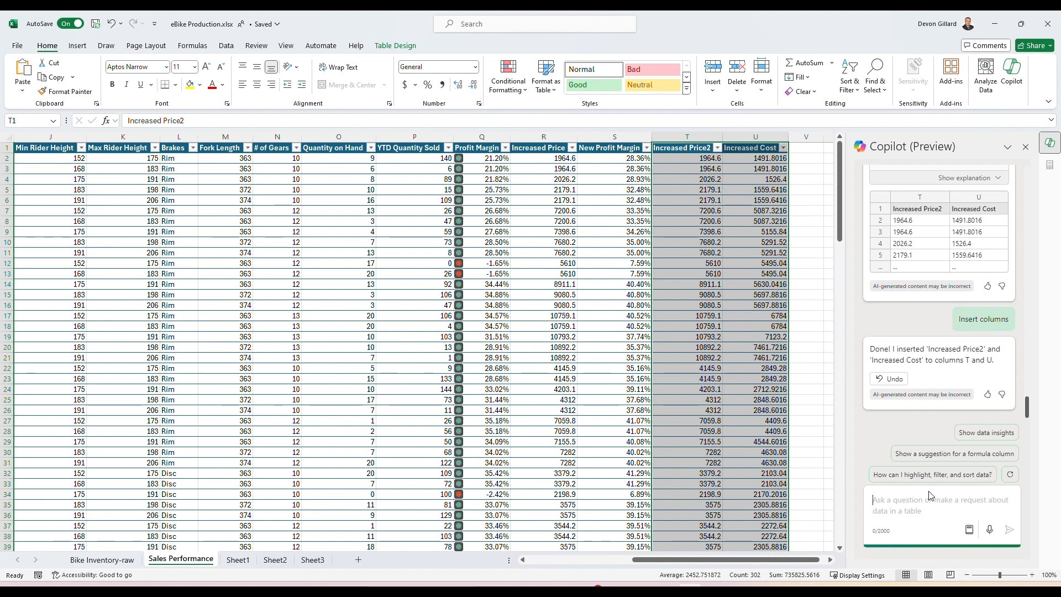
- Send Copilot the prompt "All a column that shows the margin that results from the increased price and increased cost"
type("All a columns that")
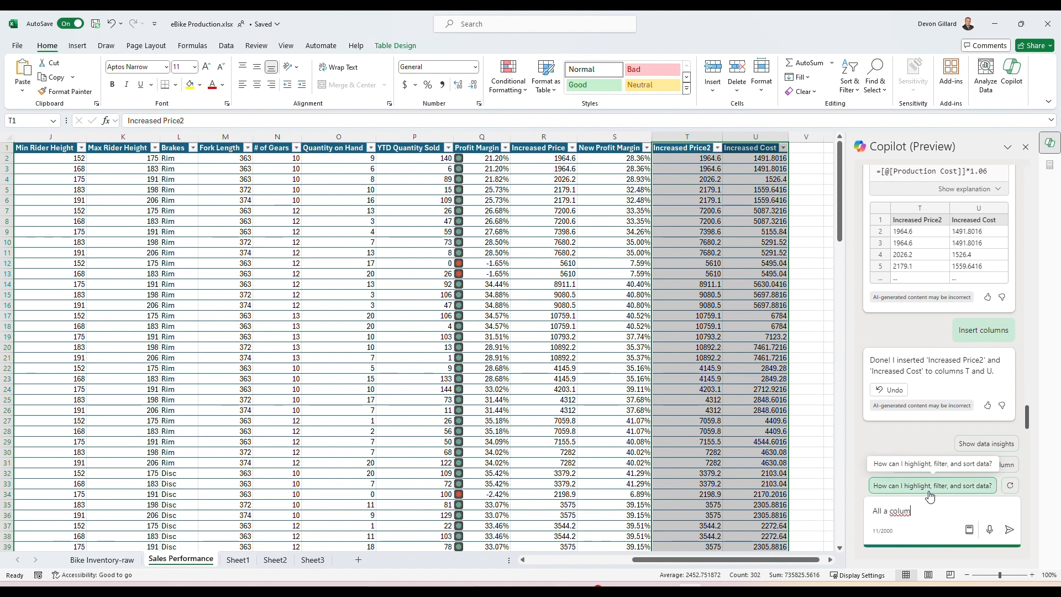
key("BackSpace")
key("BackSpace")
key("BackSpace")
key("BackSpace")
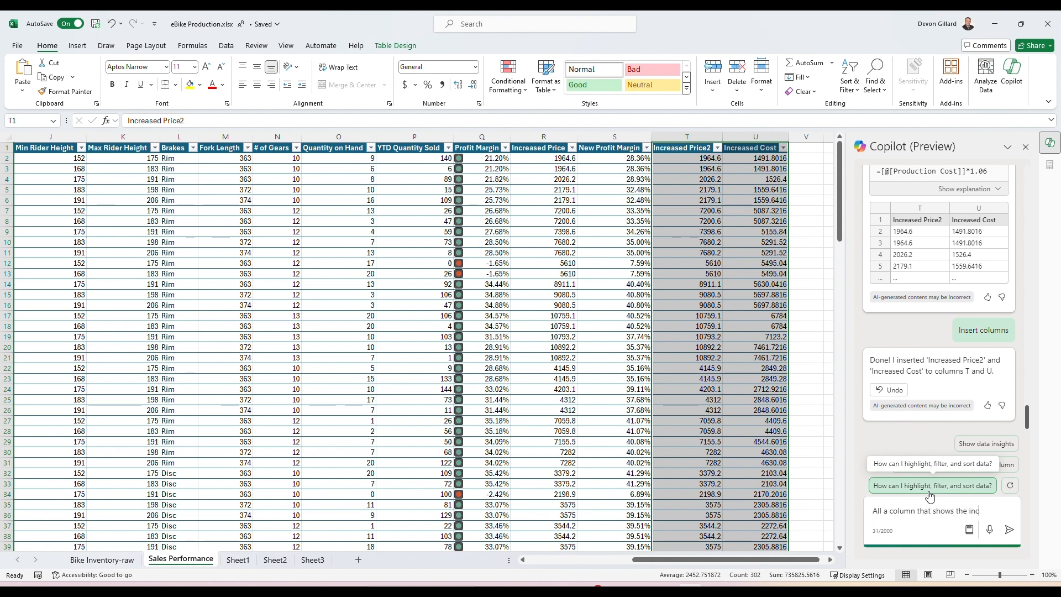
type("that shows the increased price a")
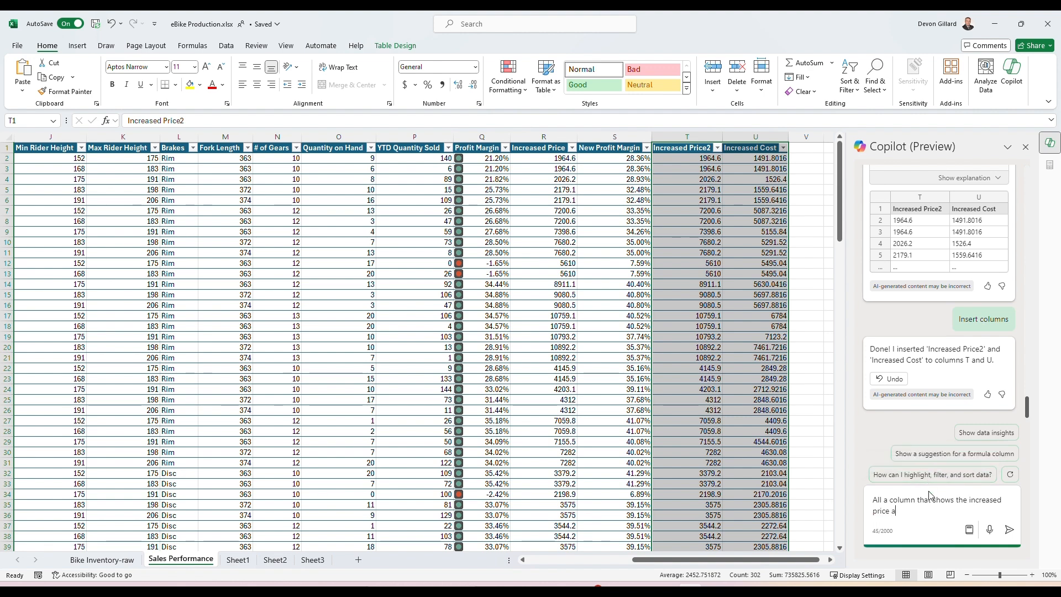
key("BackSpace")
key("BackSpace")
key("BackSpace")
key("BackSpace")
key("BackSpace")
key("BackSpace")
key("BackSpace")
key("BackSpace")
key("BackSpace")
key("BackSpace")
key("BackSpace")
key("BackSpace")
key("BackSpace")
key("BackSpace")
key("BackSpace")
key("BackSpace")
key("BackSpace")
key("BackSpace")
key("BackSpace")
key("BackSpace")
type("the margin ")
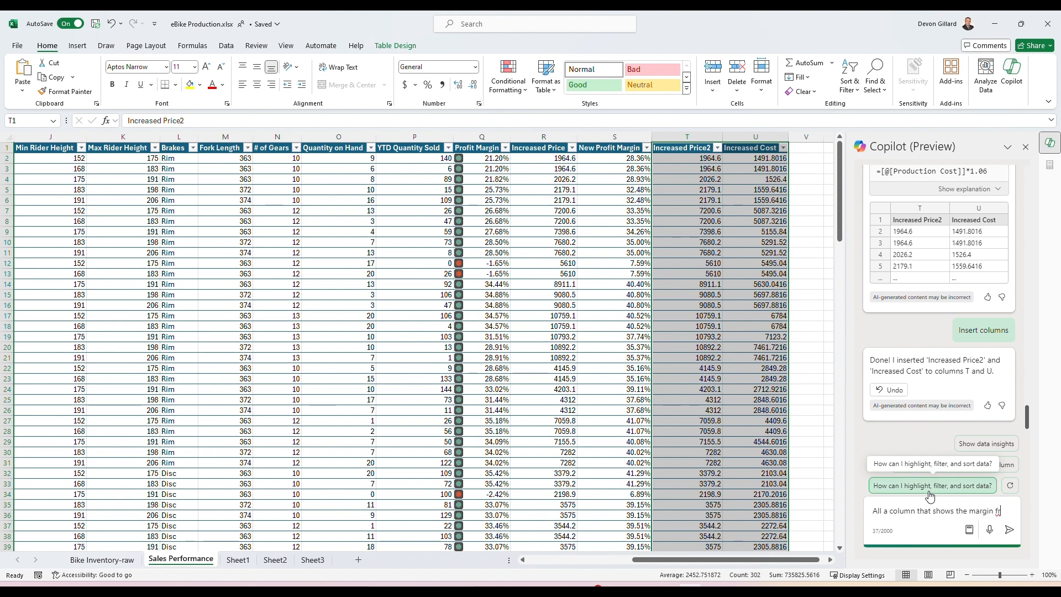
type("that results from the")
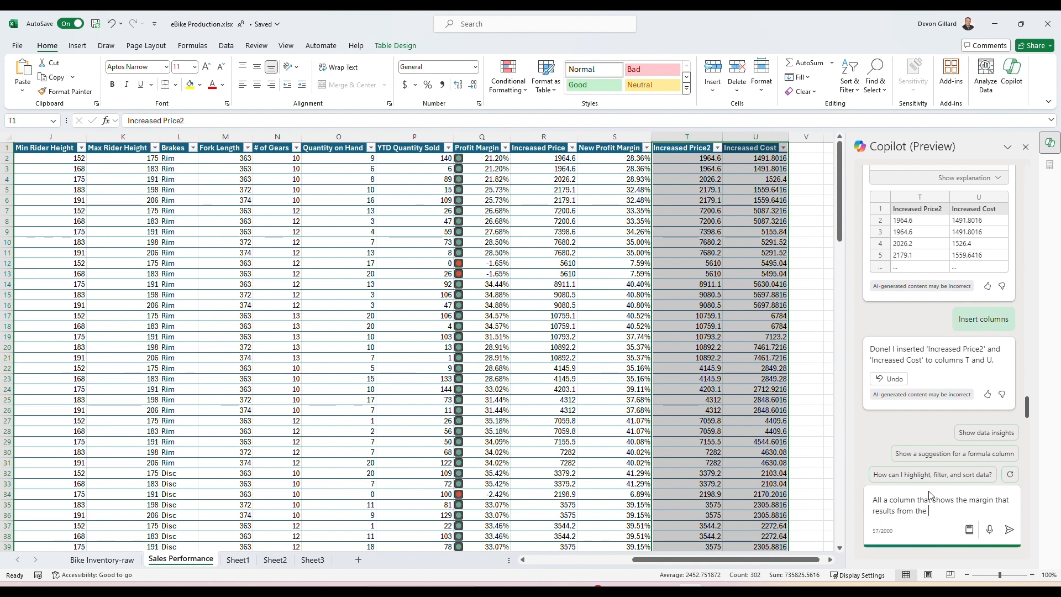
type(" increased price and increaed")
key("BackSpace")
key("BackSpace")
key("BackSpace")
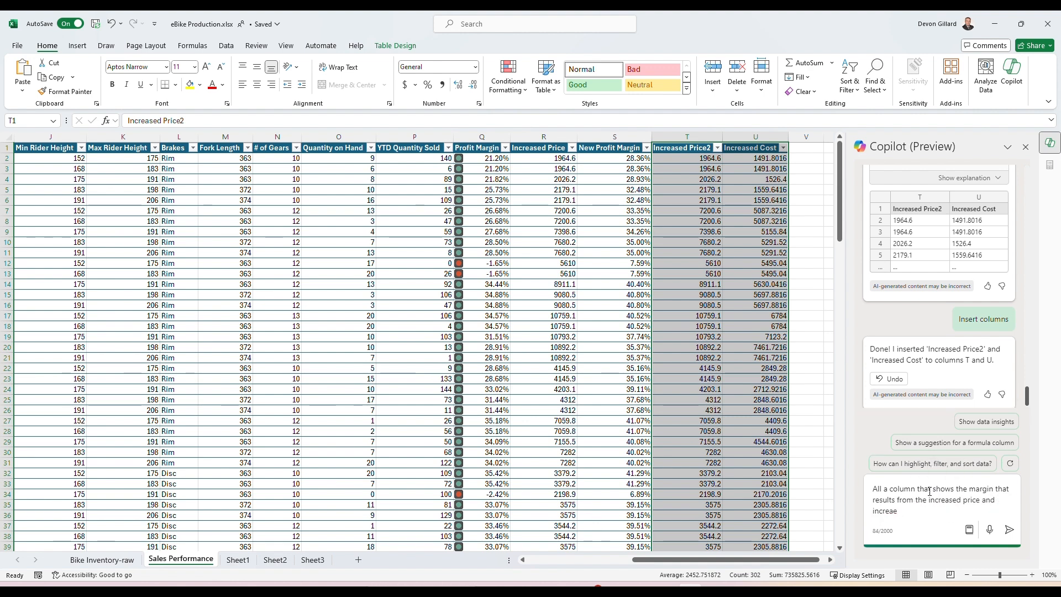
type("ase")
key("BackSpace")
key("BackSpace")
key("BackSpace")
key("BackSpace")
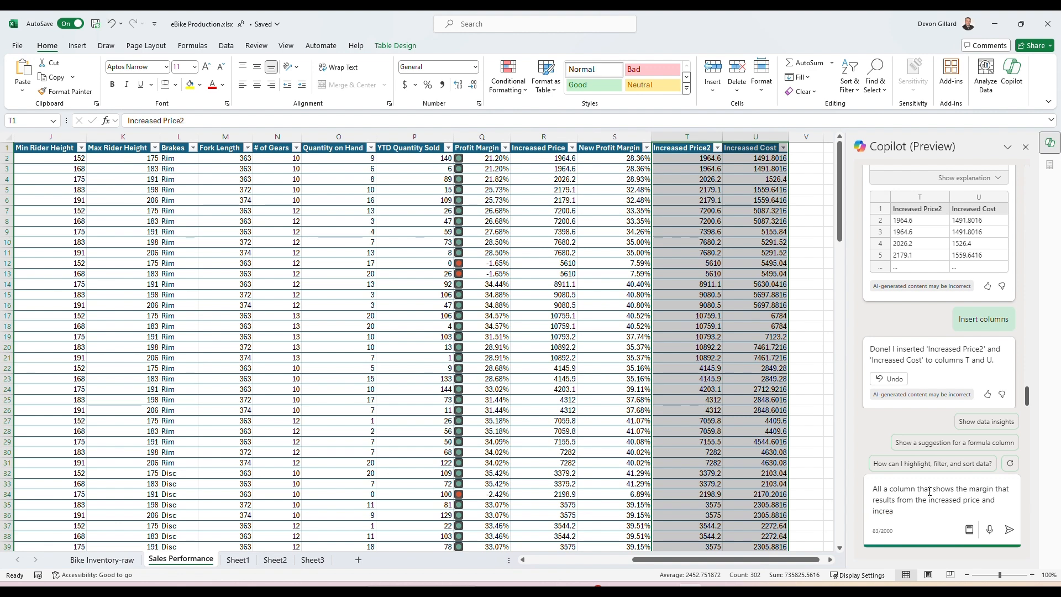
type("sed cost")
key("Return")
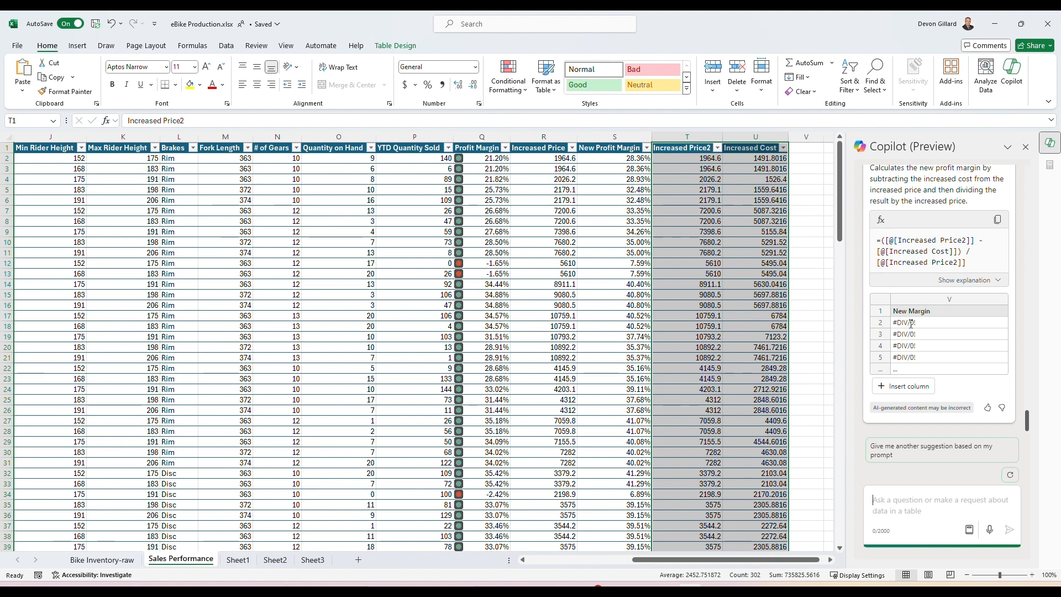
- Copy the last margin request into a new Copilot prompt, correct "All" to "Add" at its start, and send it
left_click(921, 385)
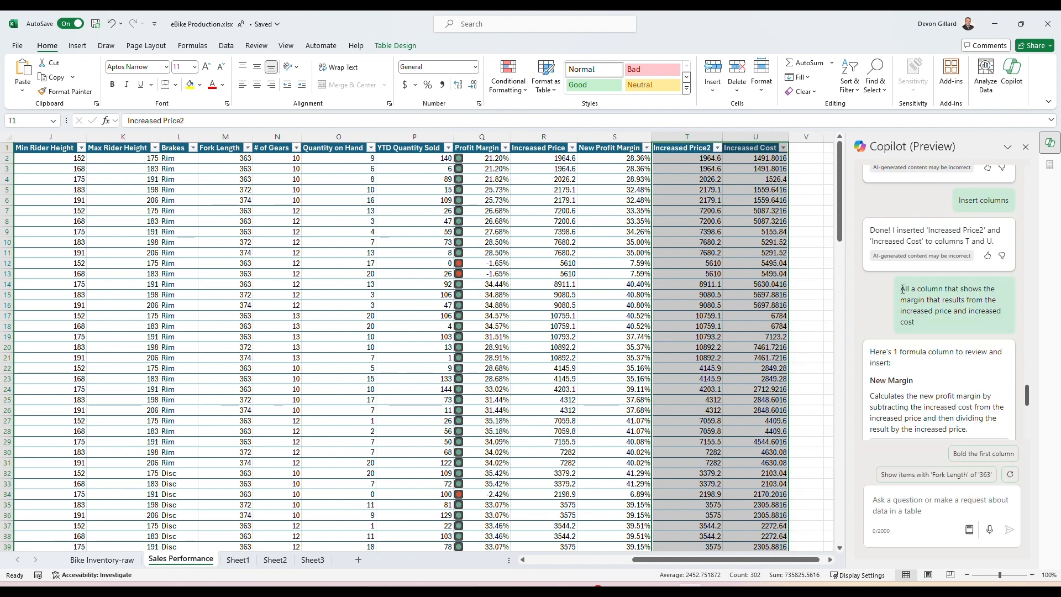
left_click_drag(901, 289, 914, 324)
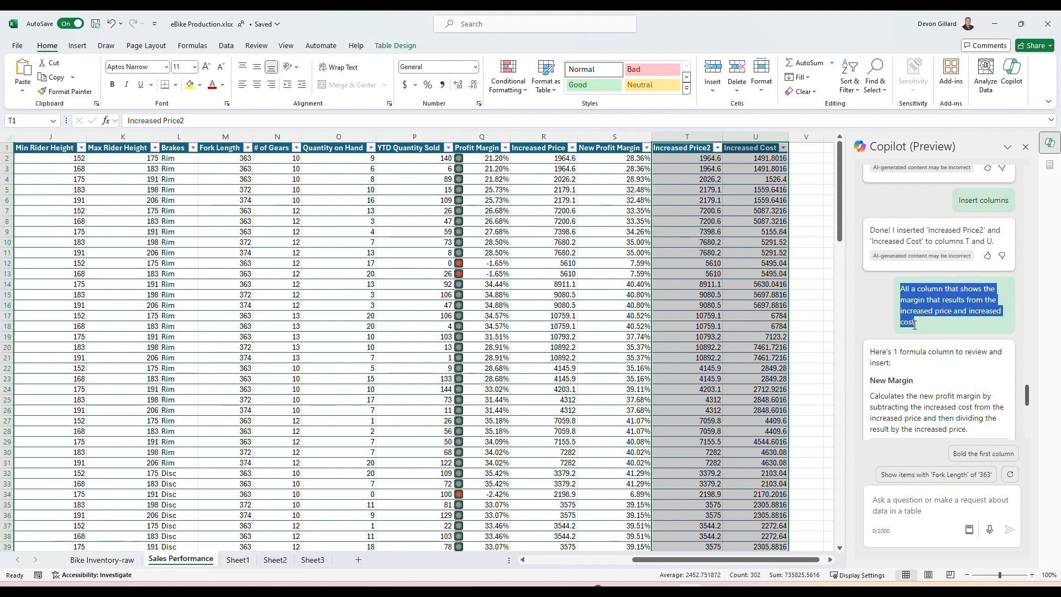
left_click(899, 503)
key("ctrl+v")
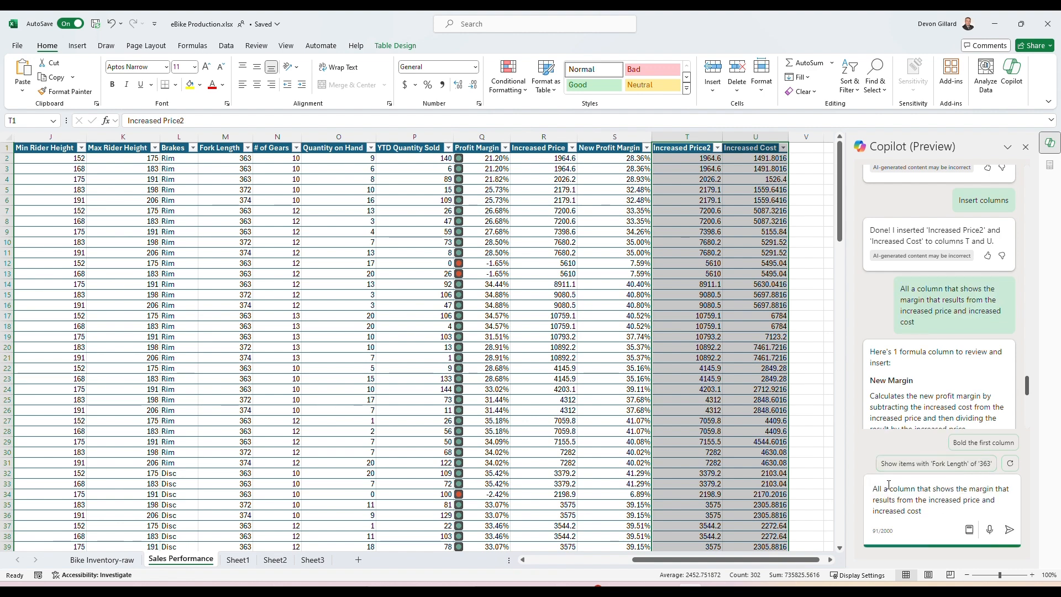
key("BackSpace")
key("BackSpace")
type("dd")
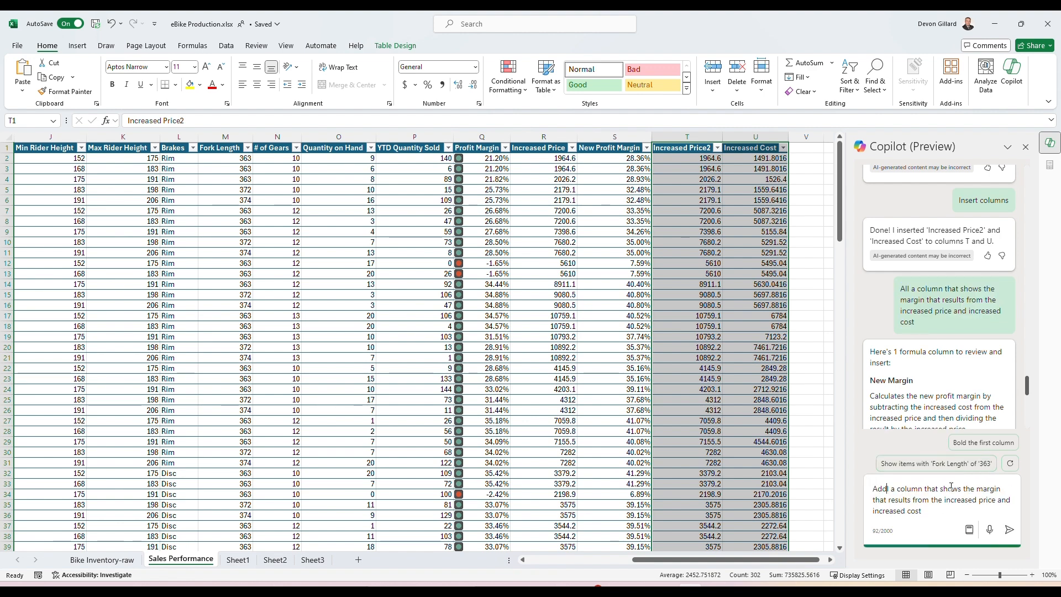
key("Return")
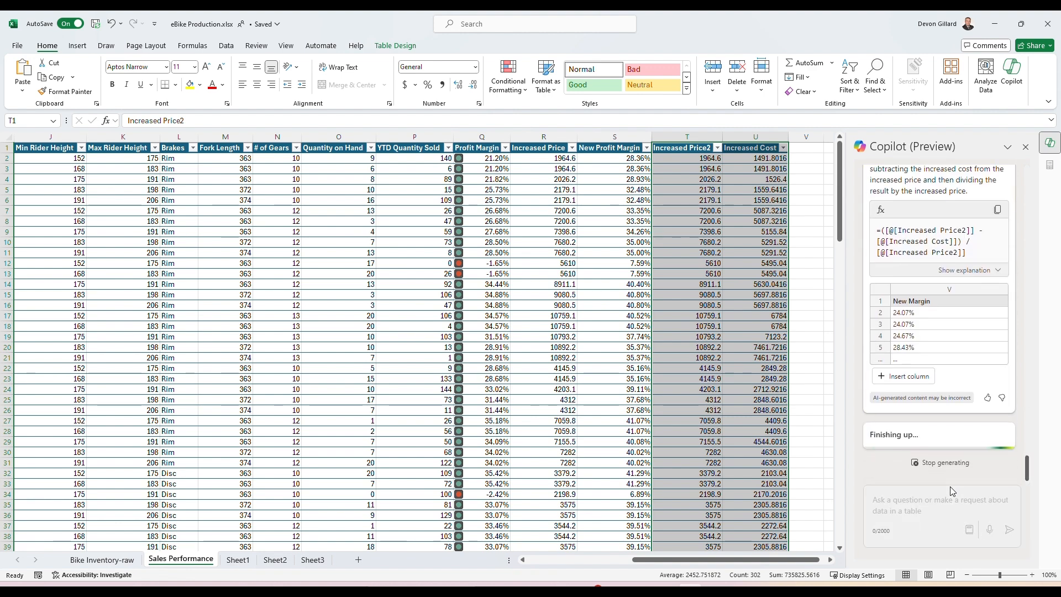
- Insert Copilot's suggested New Margin column into the sales table and examine its margins down to cells V47:V48
left_click(952, 491)
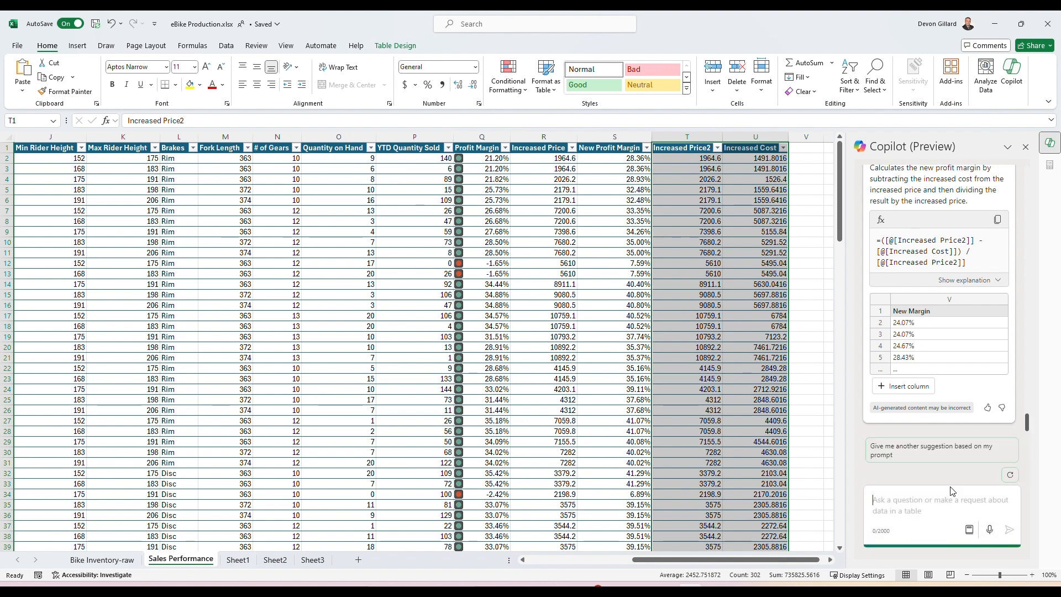
left_click(906, 386)
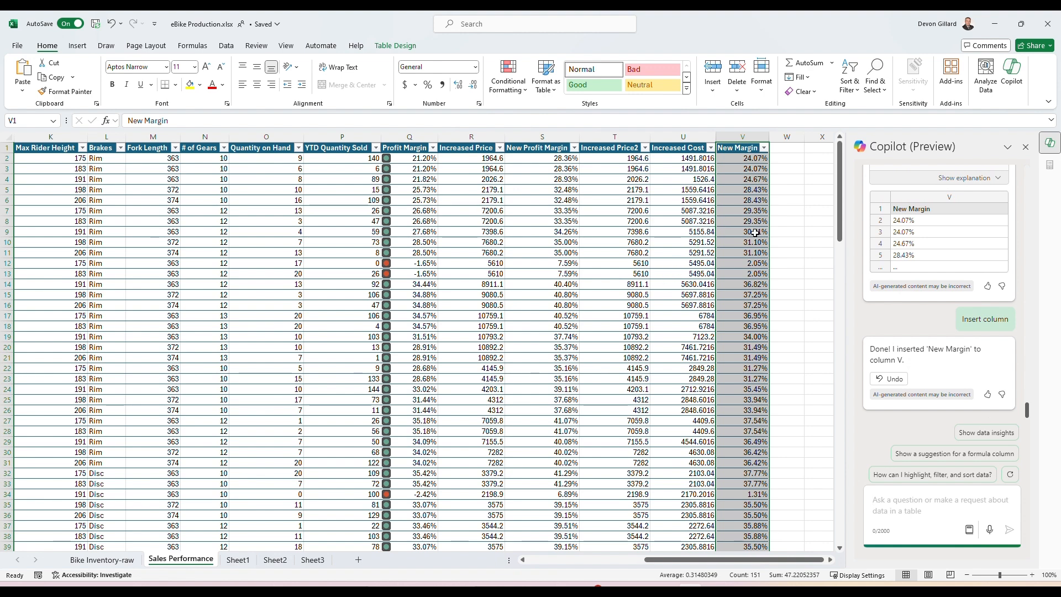
left_click(761, 251)
left_click(751, 274)
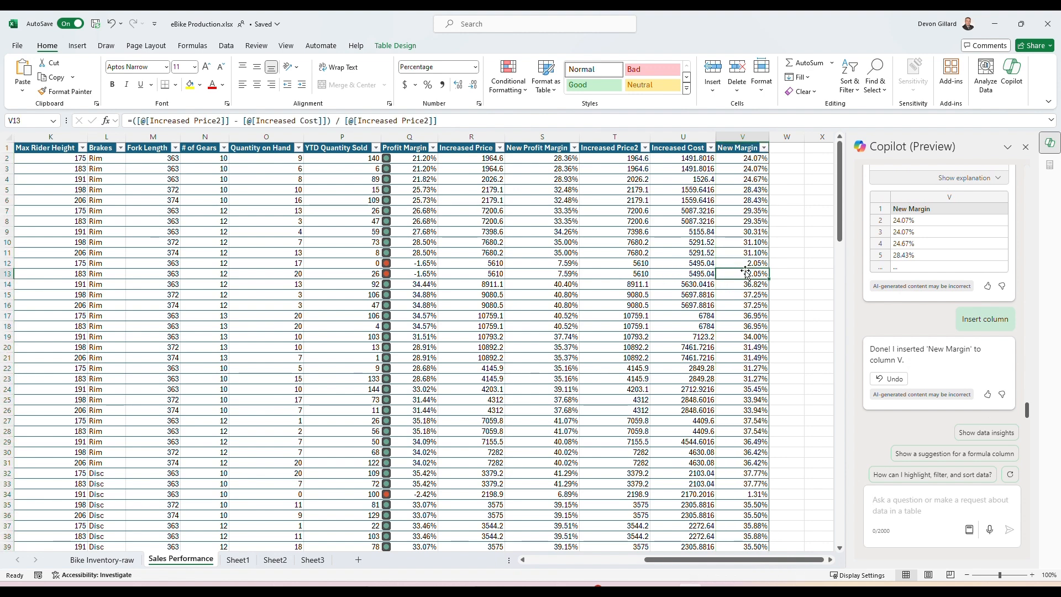
scroll(764, 394, "down", 10)
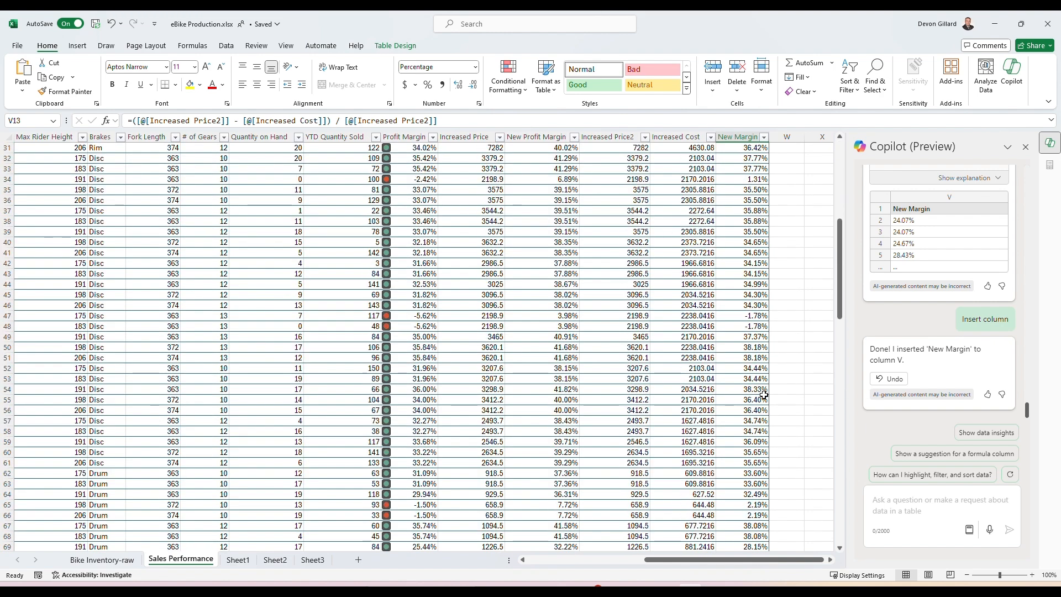
scroll(763, 395, "down", 1)
left_click_drag(751, 284, 751, 295)
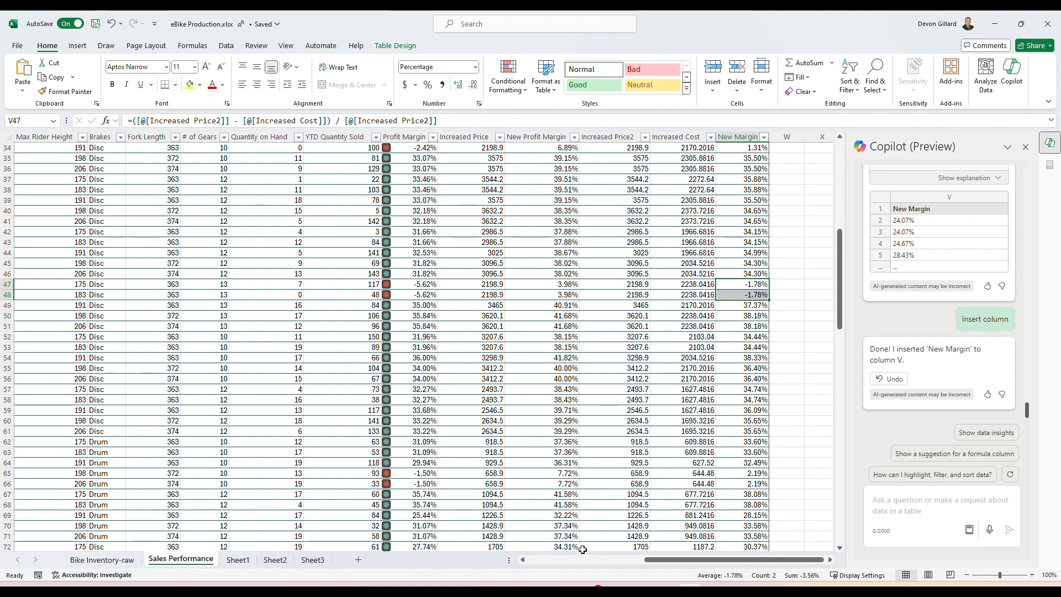
- Ask Copilot "What our highest margin product category"
left_click(581, 557)
left_click(909, 511)
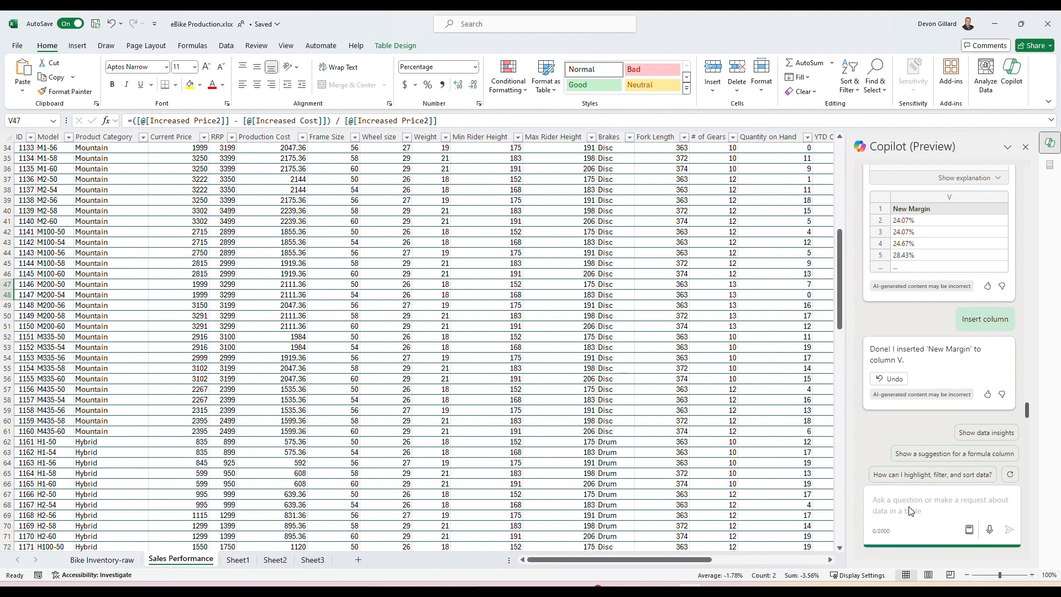
type("W")
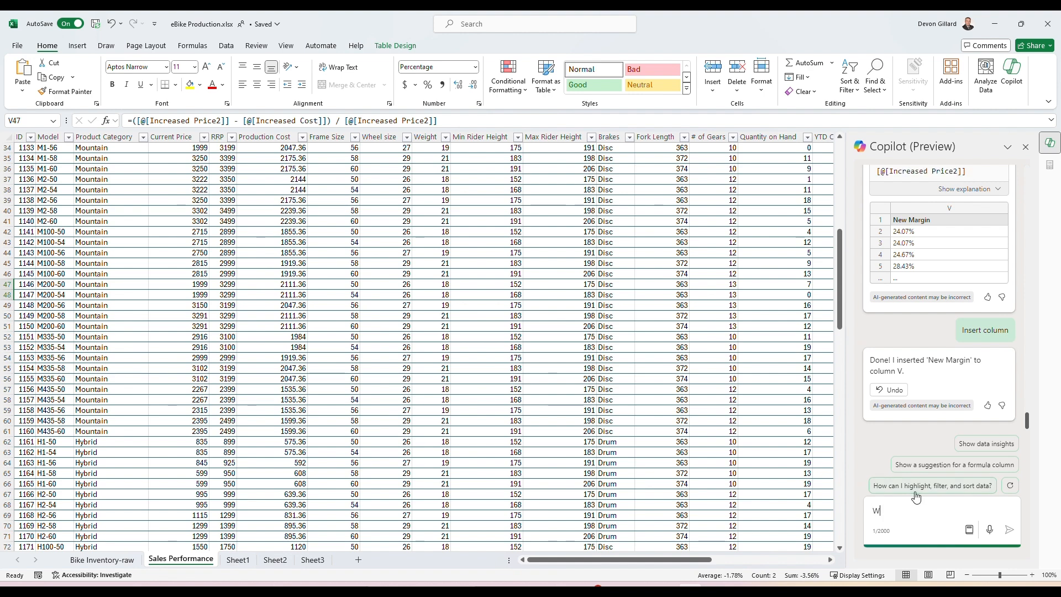
type("hat our highest mar")
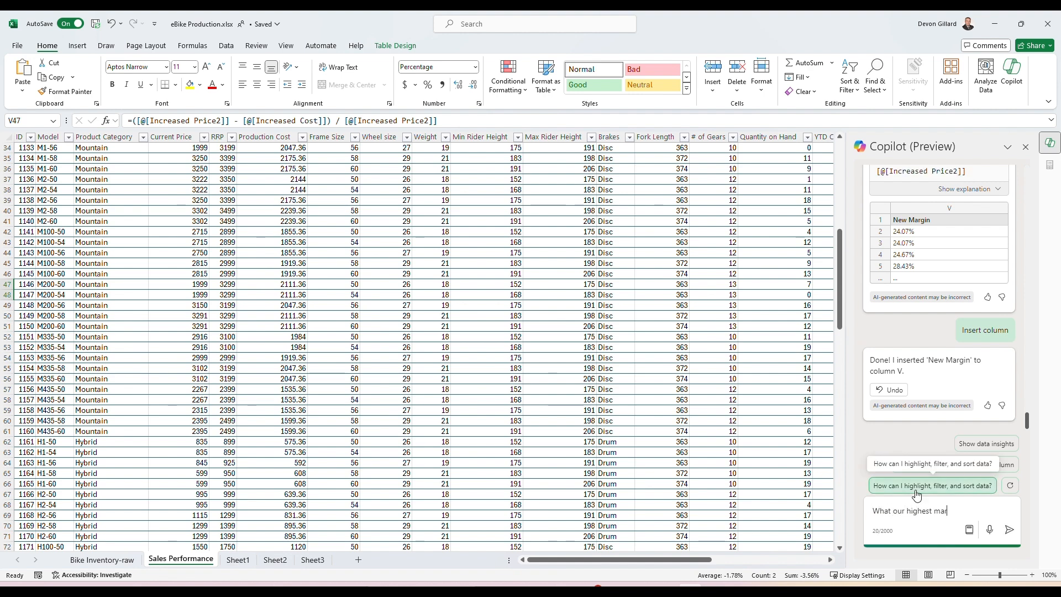
type("gin product category")
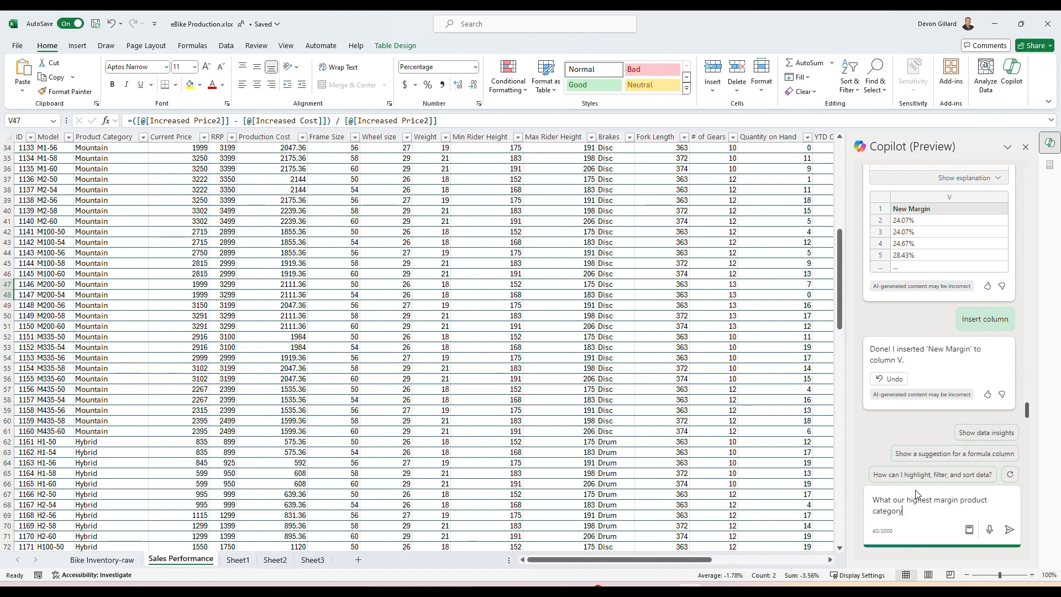
key("Return")
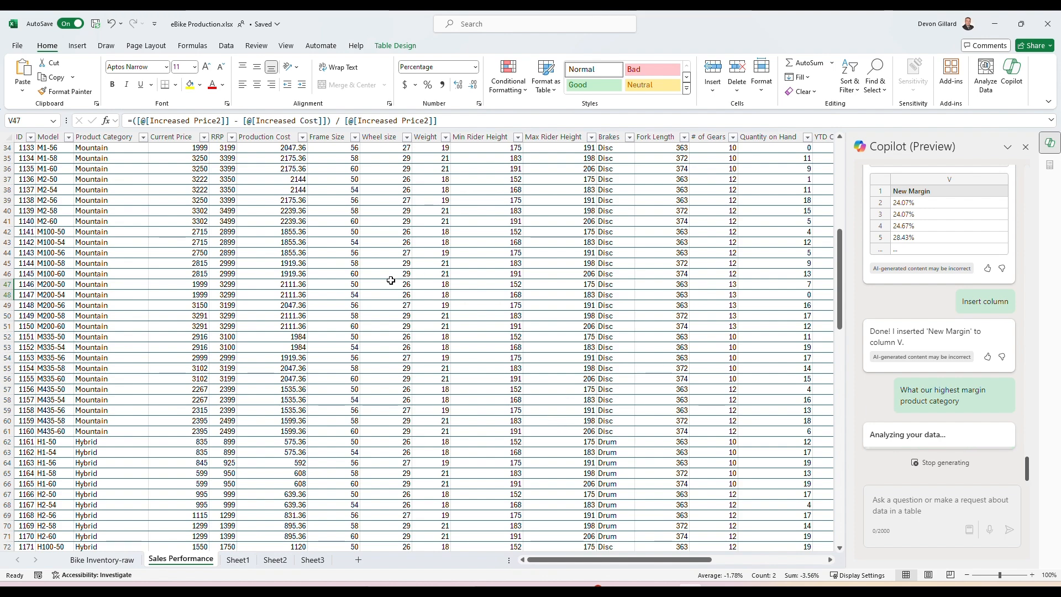
- Add Copilot's table of maximum profit margin by product category to a new sheet and return to the Sales Performance sheet
scroll(500, 309, "up", 1)
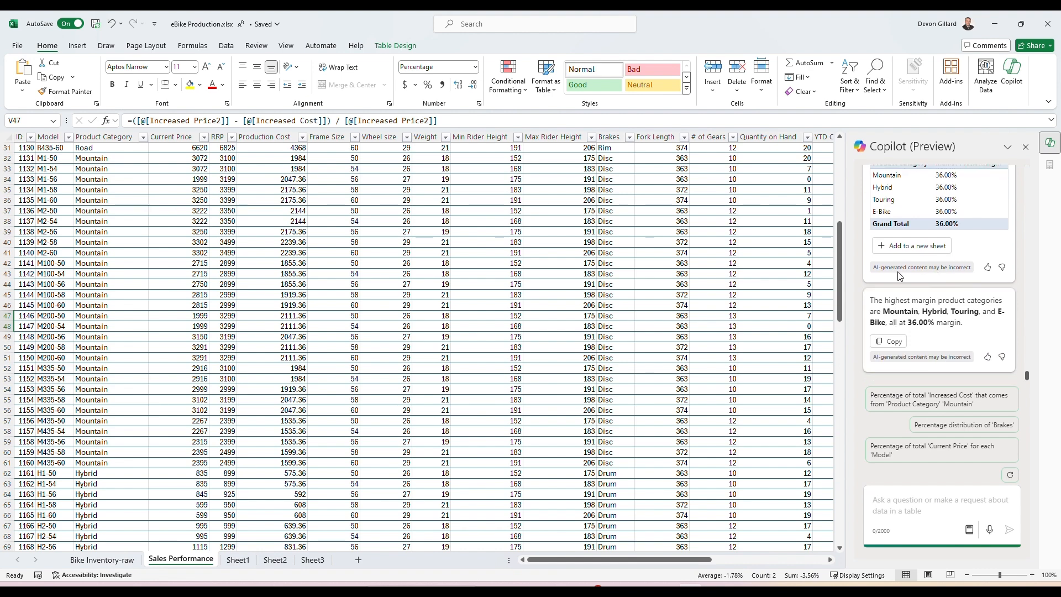
left_click(922, 247)
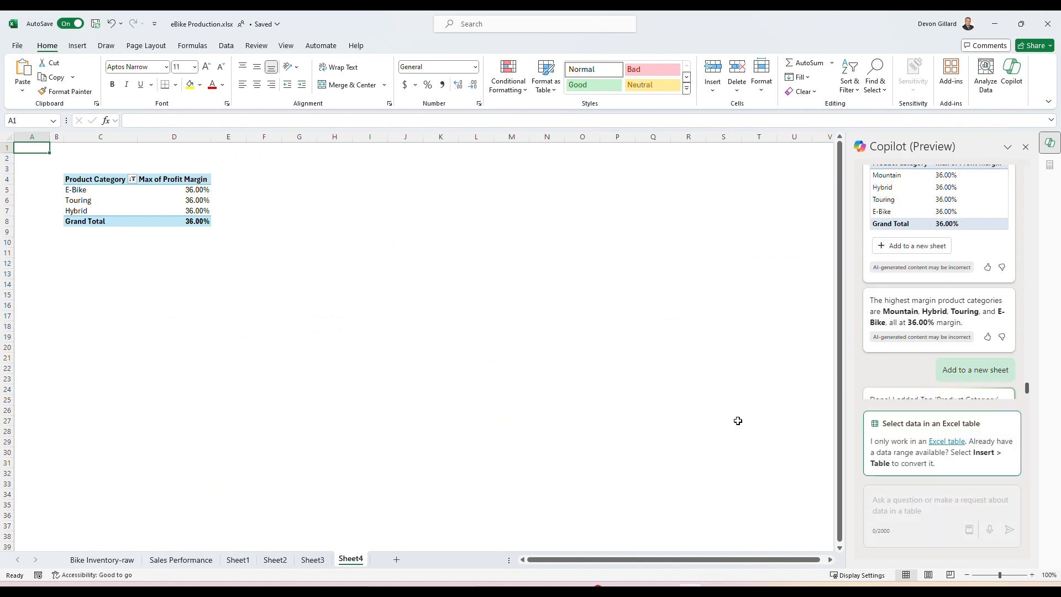
left_click(181, 560)
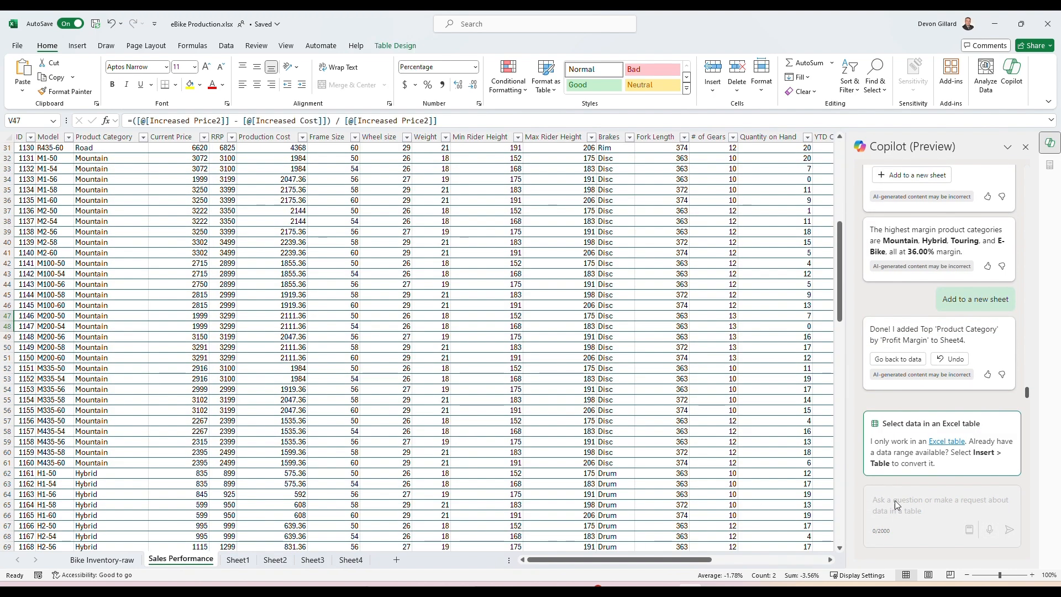
- Send Copilot the prompt "Increased the current price on all mountain bikes by 50%" and check the mountain bike rows in the table
left_click(888, 516)
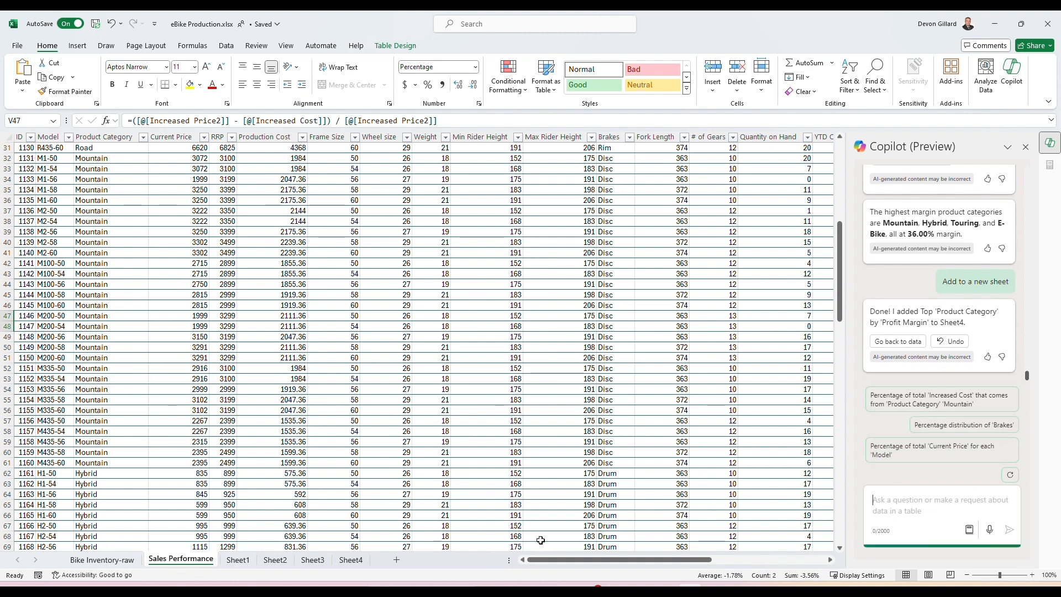
scroll(318, 299, "up", 4)
scroll(318, 299, "up", 6)
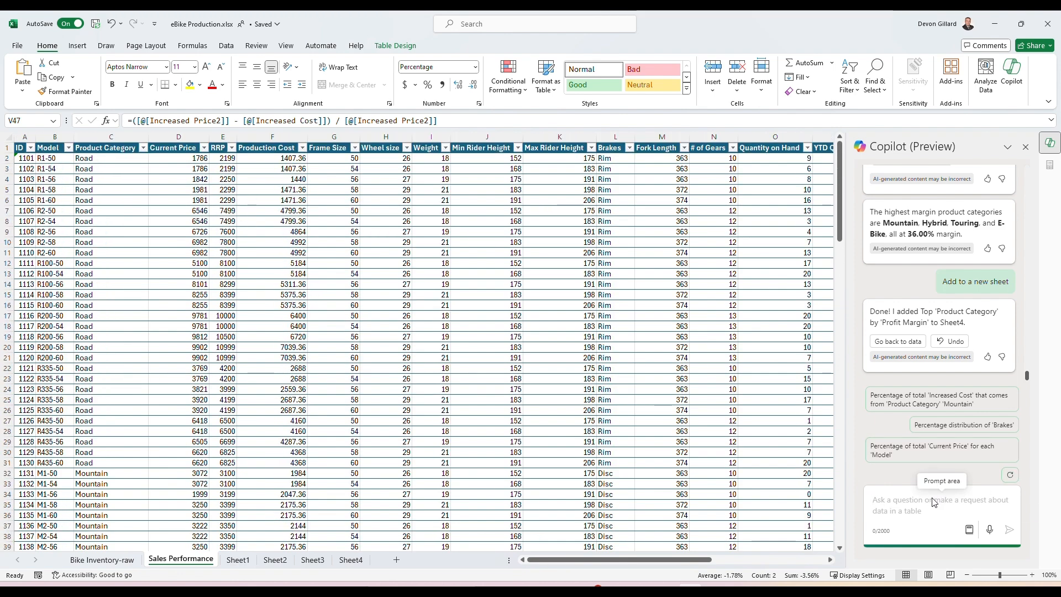
type("Increase")
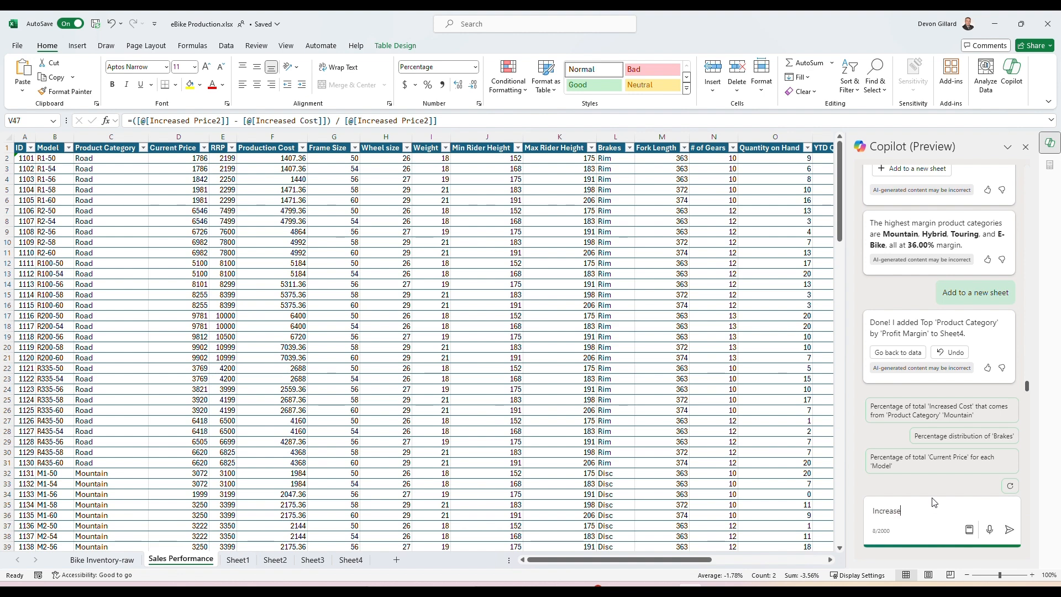
type("d the price o")
key("BackSpace")
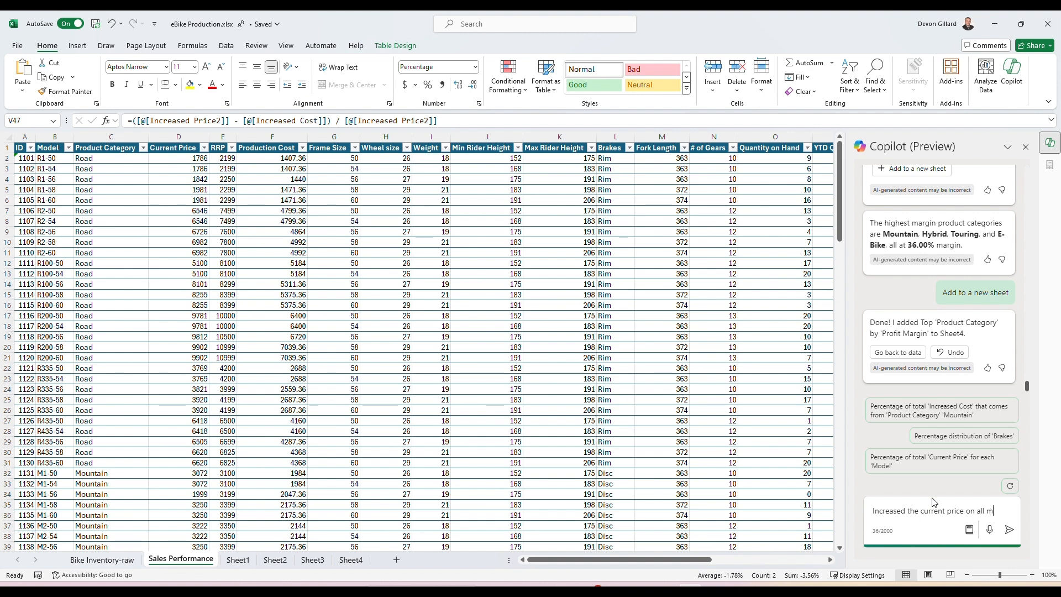
type("ain bi")
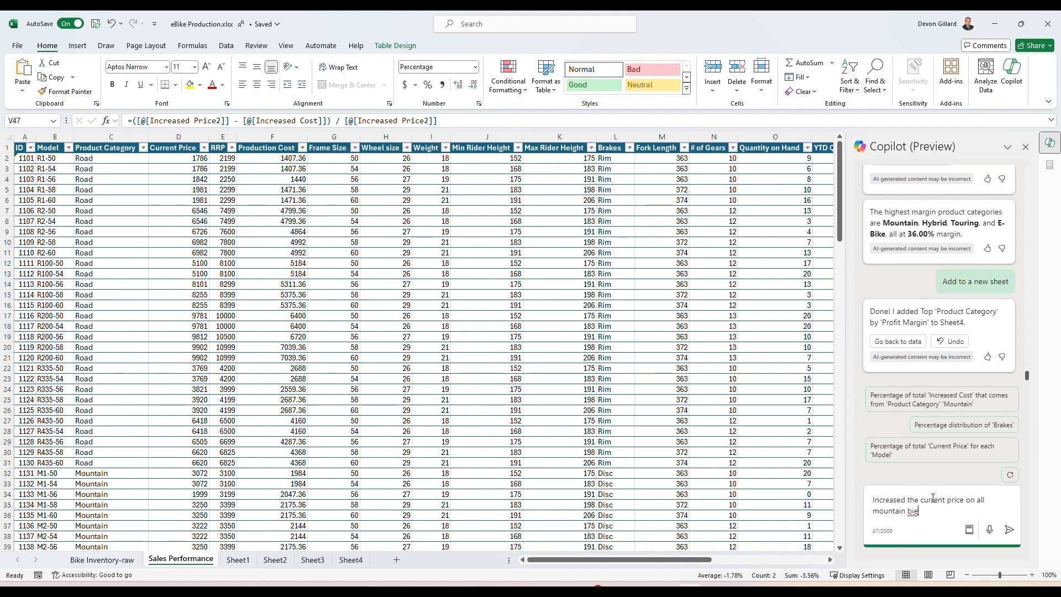
type("kes by 50%")
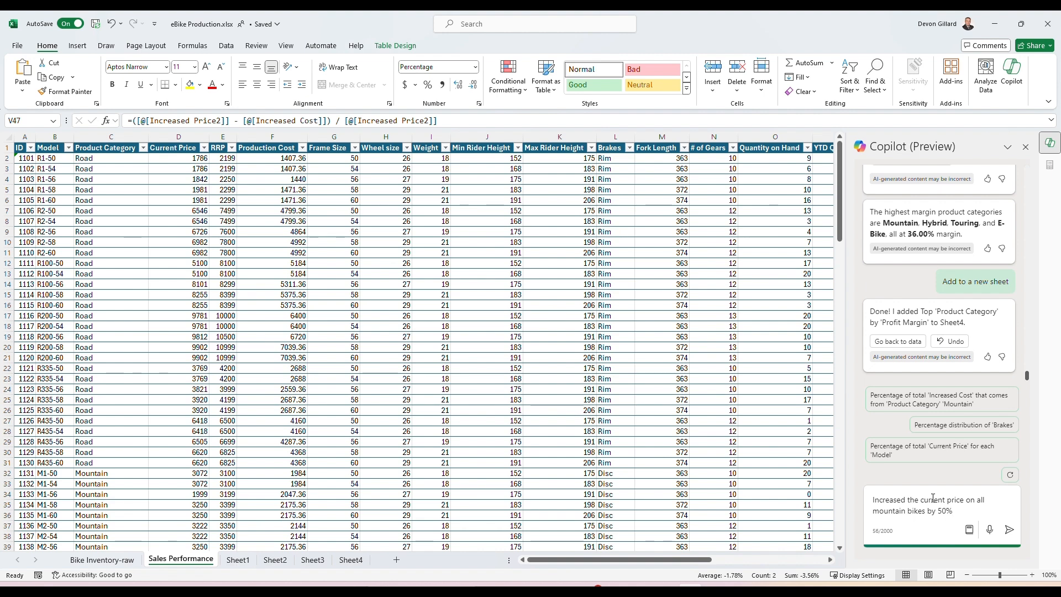
key("Return")
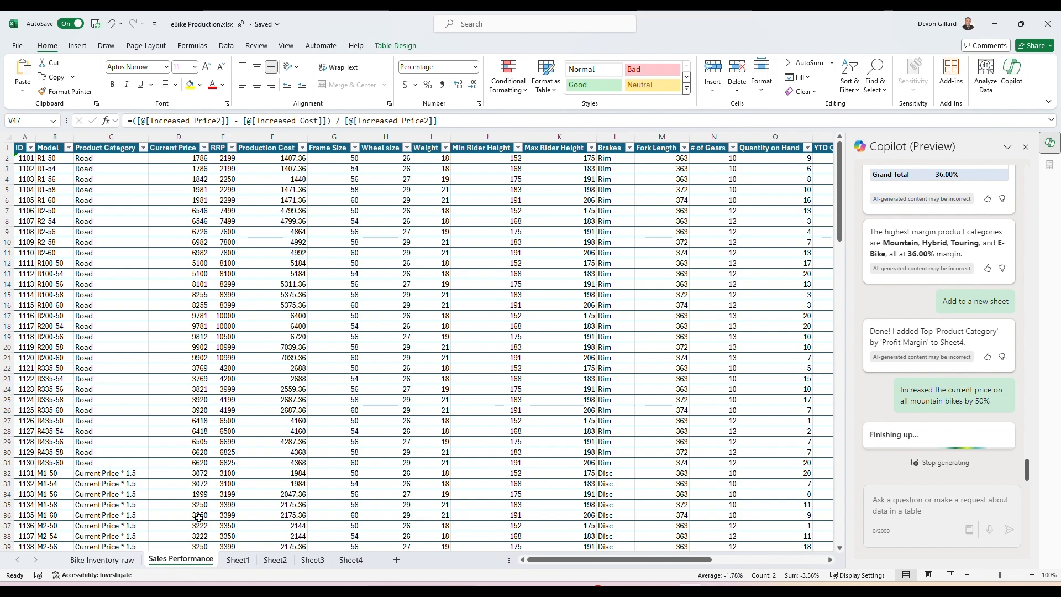
scroll(125, 496, "down", 1)
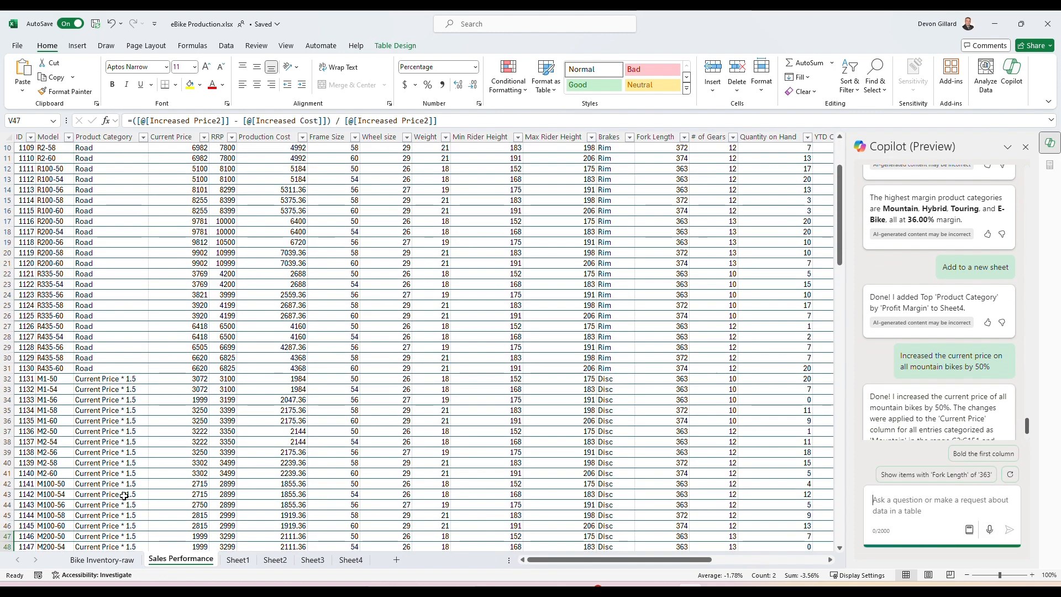
scroll(124, 496, "down", 4)
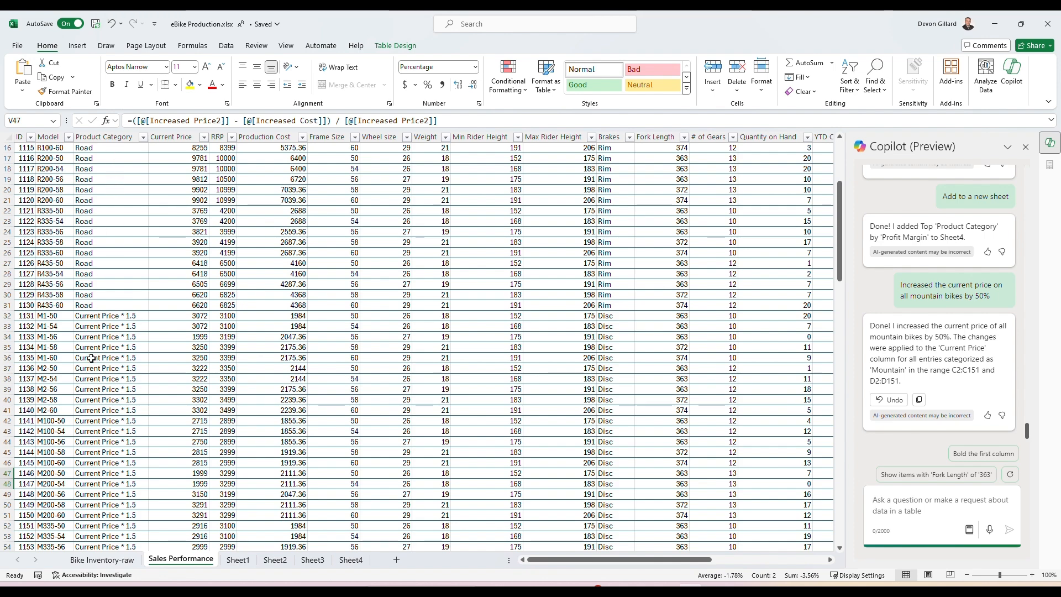
- Check the overwritten Product Category cells of the mountain bikes and undo Copilot's last change
left_click_drag(110, 319, 120, 526)
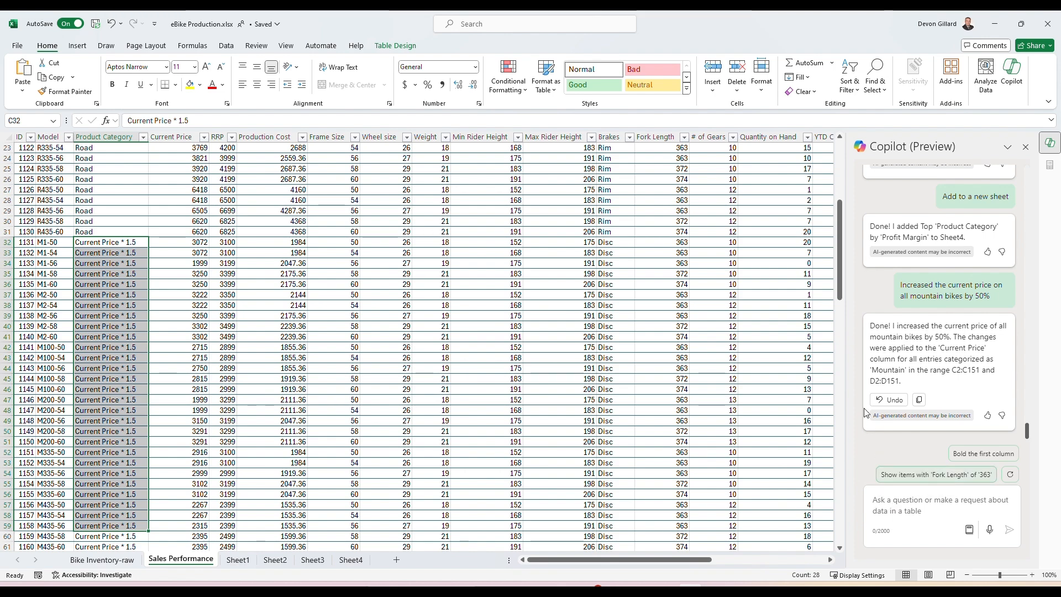
left_click(892, 398)
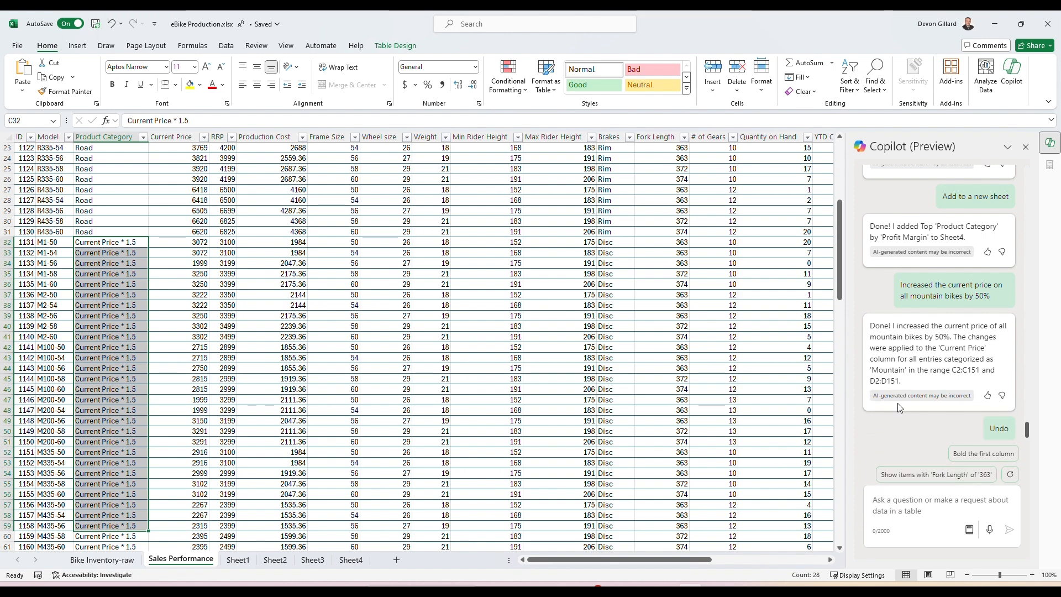
mouse_move(617, 591)
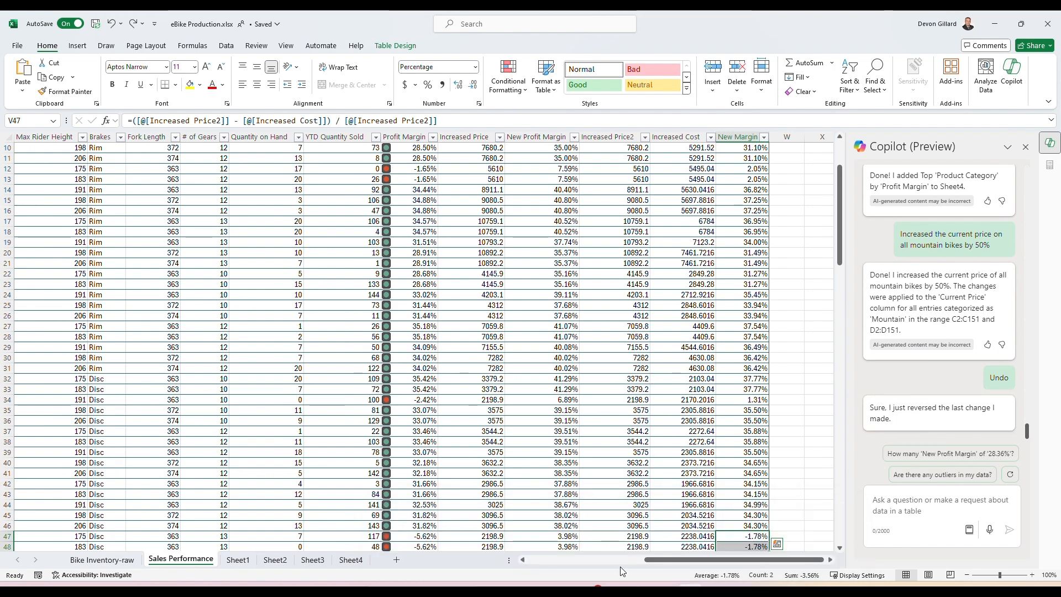
left_click(620, 559)
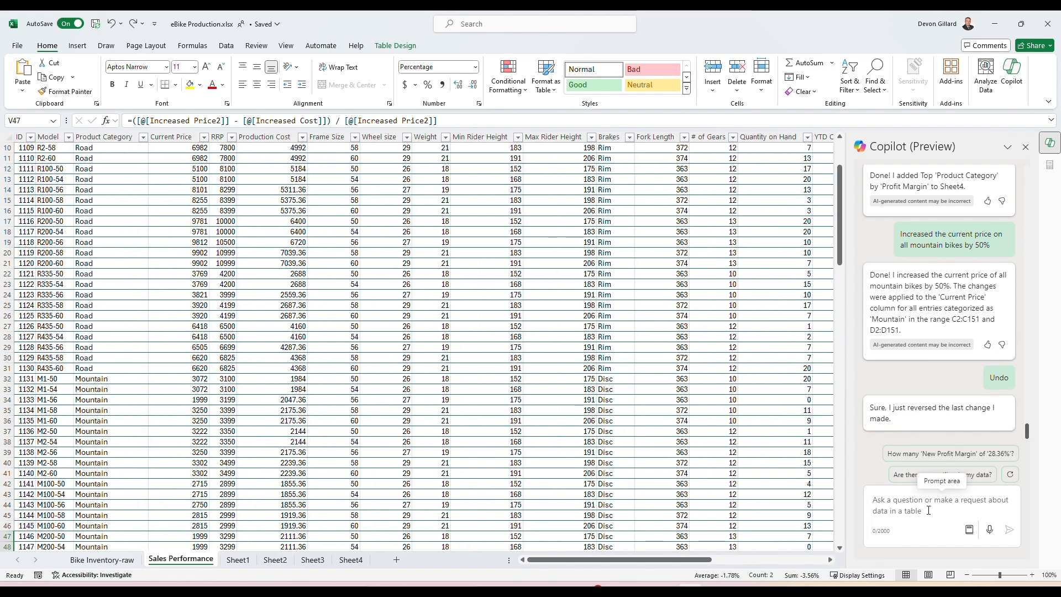
- Send Copilot the prompt "Increase the Current Price column by 10% but only for the product category Mountain"
left_click(912, 506)
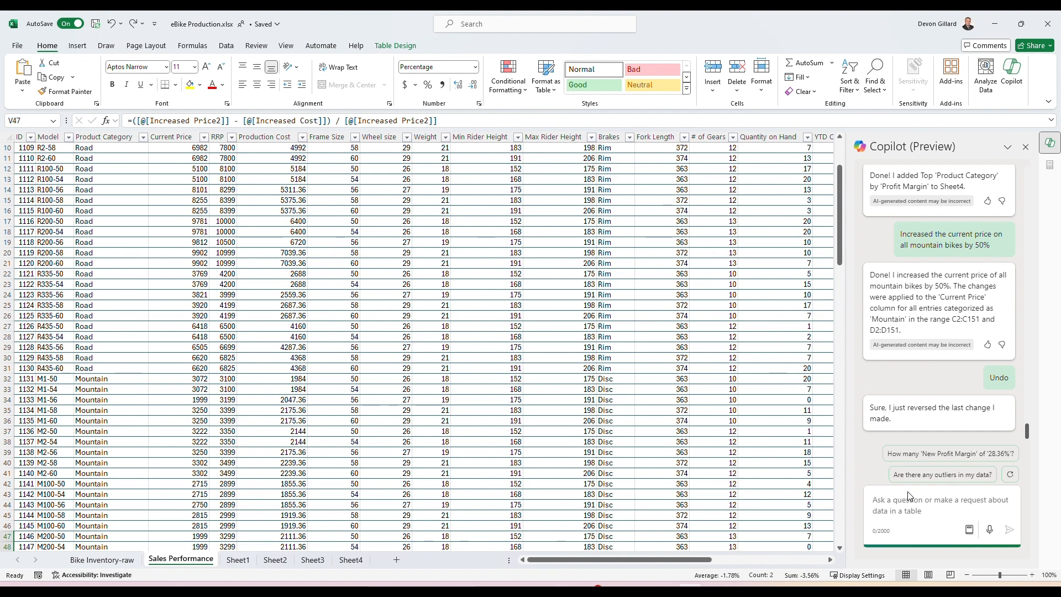
type("I")
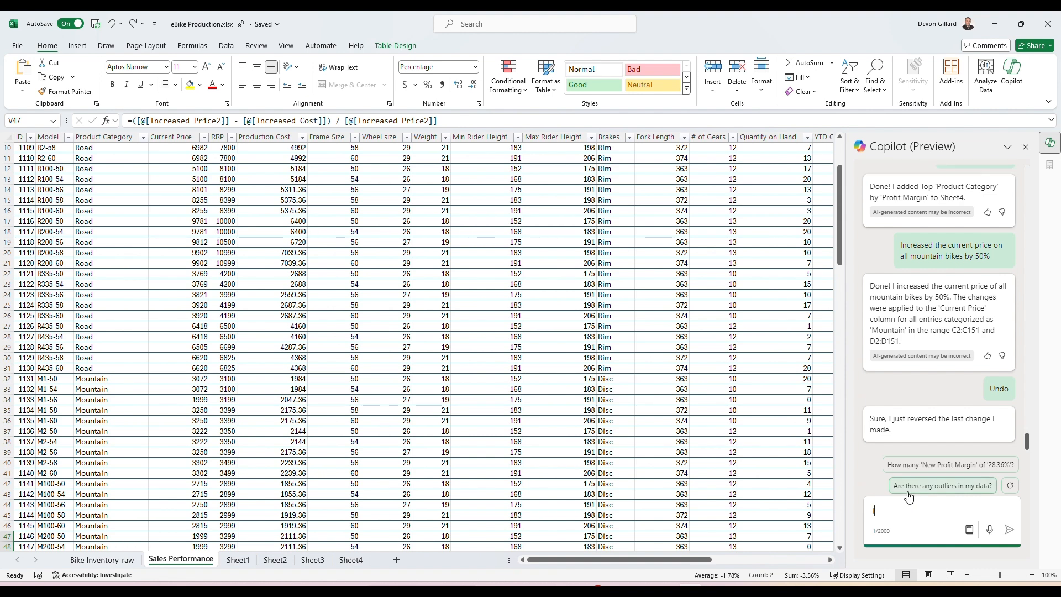
type("ncrease t")
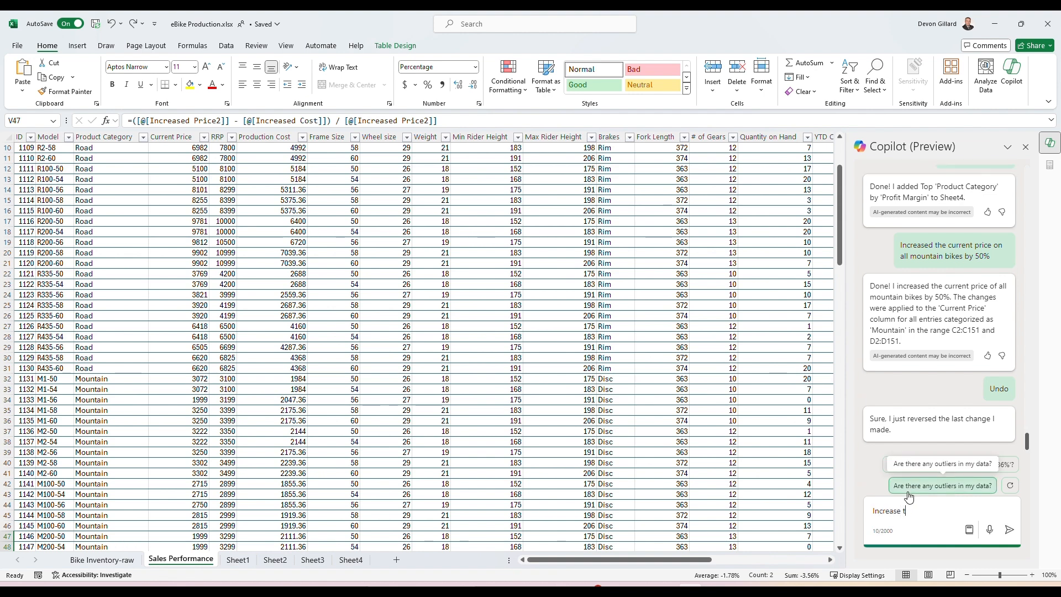
type("he Current Price column by 10")
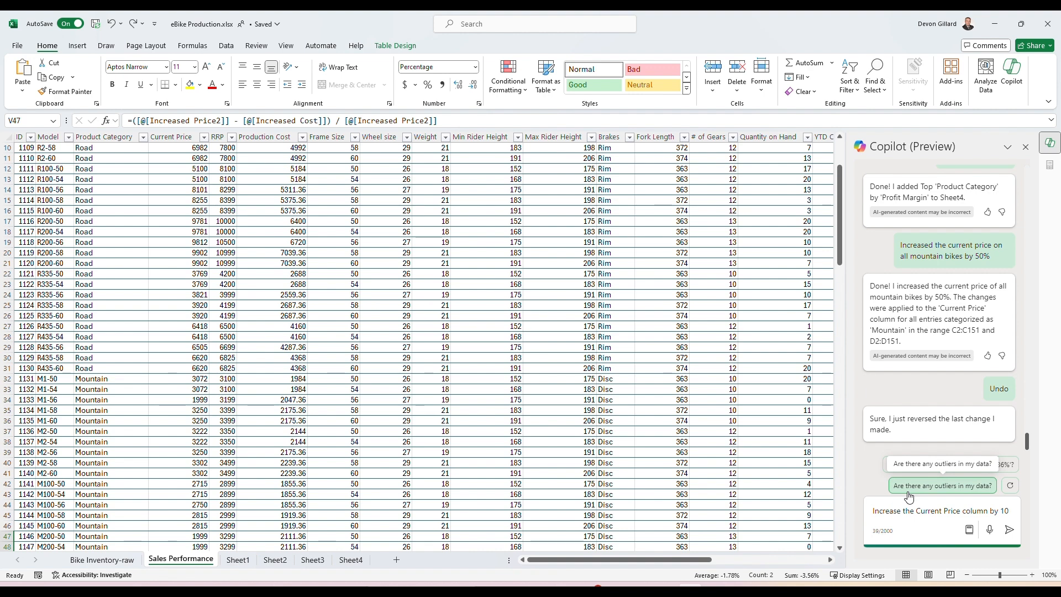
type("% ")
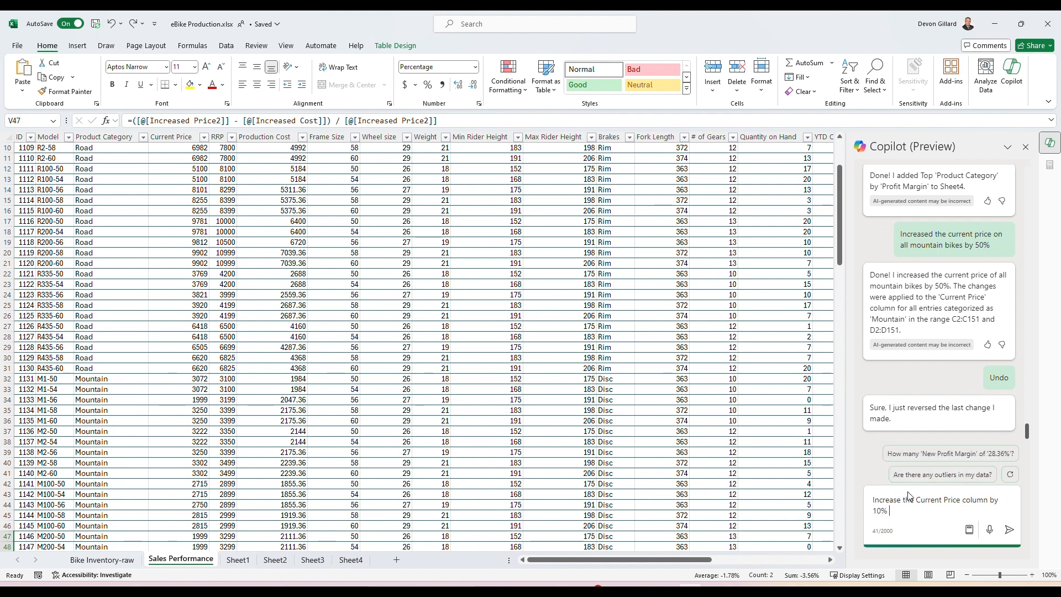
type("but only for product")
key("BackSpace")
key("BackSpace")
key("BackSpace")
key("BackSpace")
type("the product ")
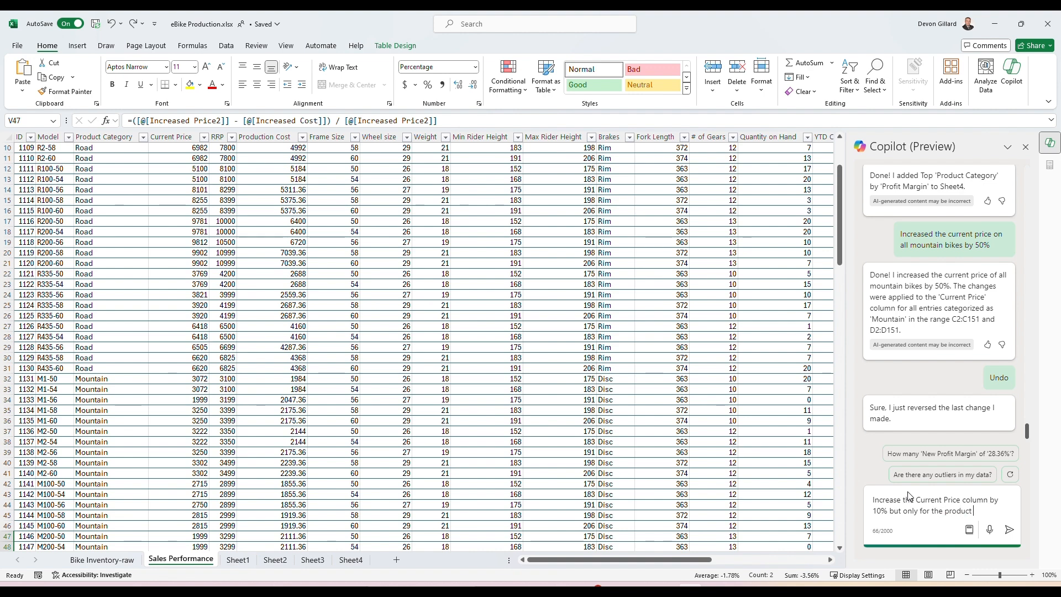
type("category Mountain")
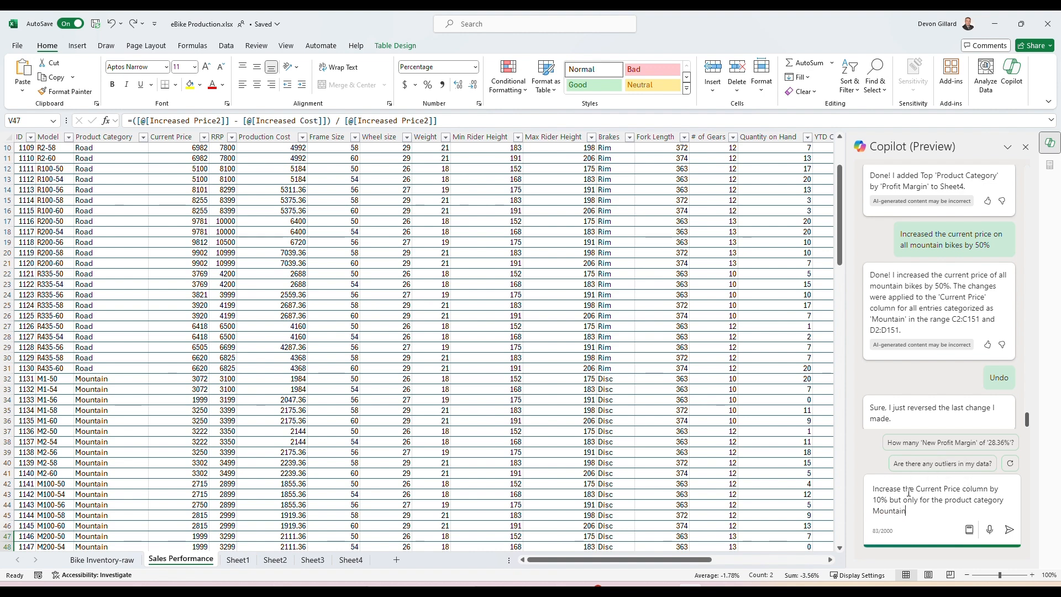
key("Return")
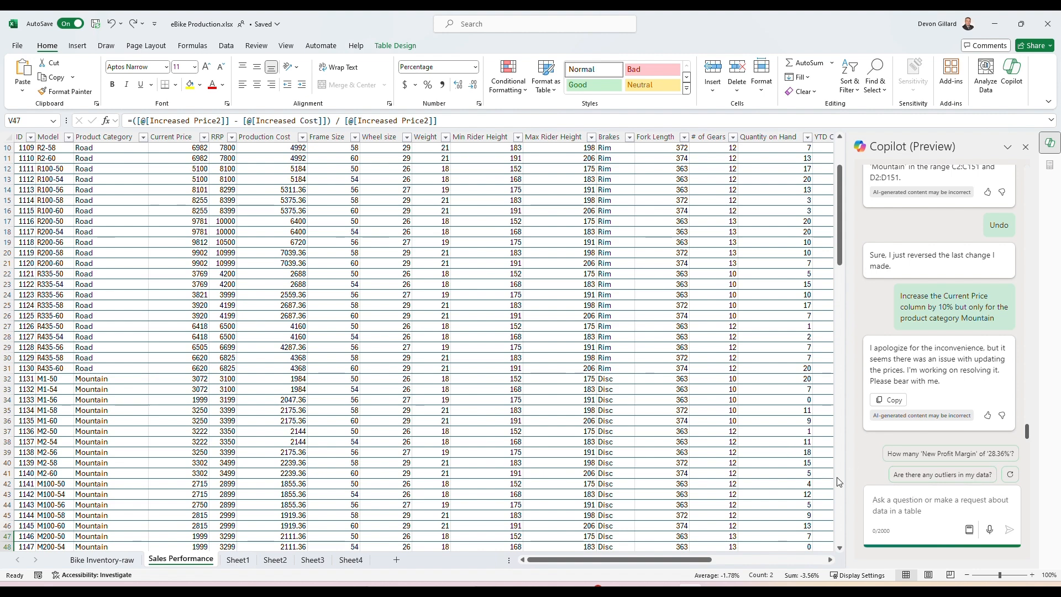
- Ask Copilot "How many different bikes have a production cost above $3000"
left_click(968, 529)
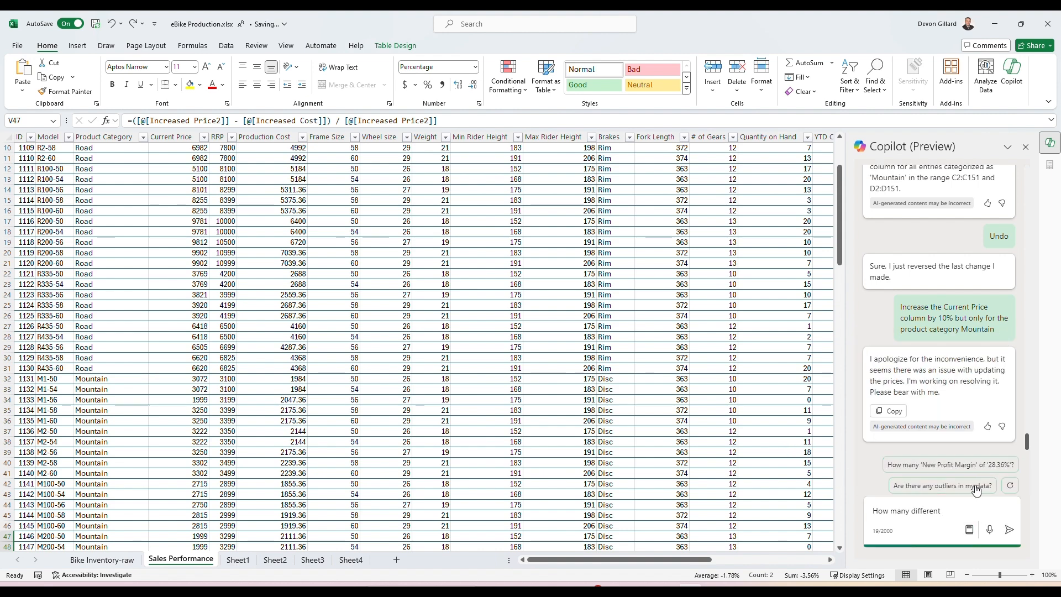
type("m")
key("BackSpace")
type("bikes have")
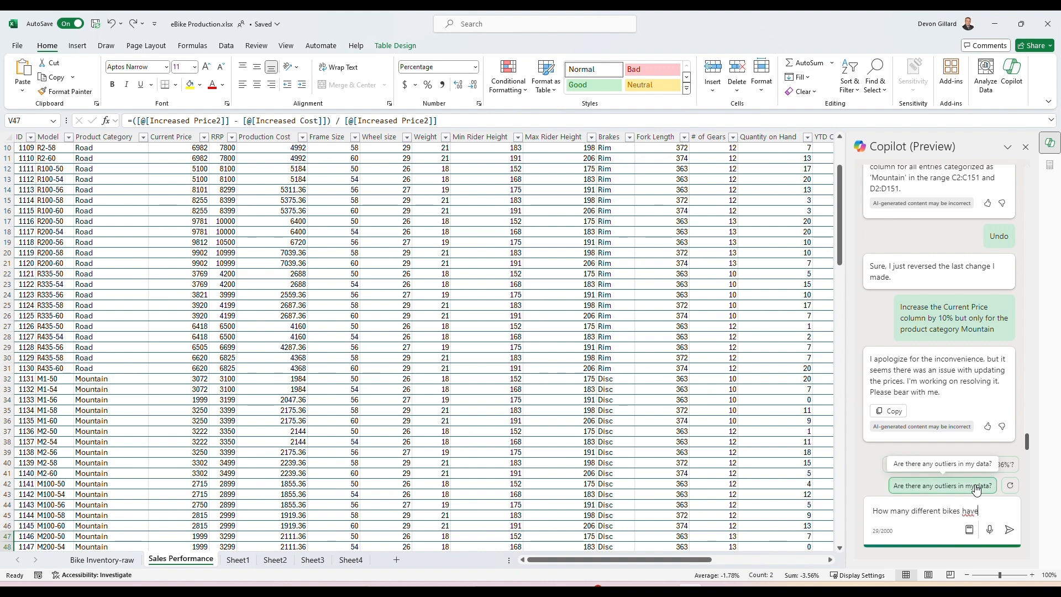
type(" a production c")
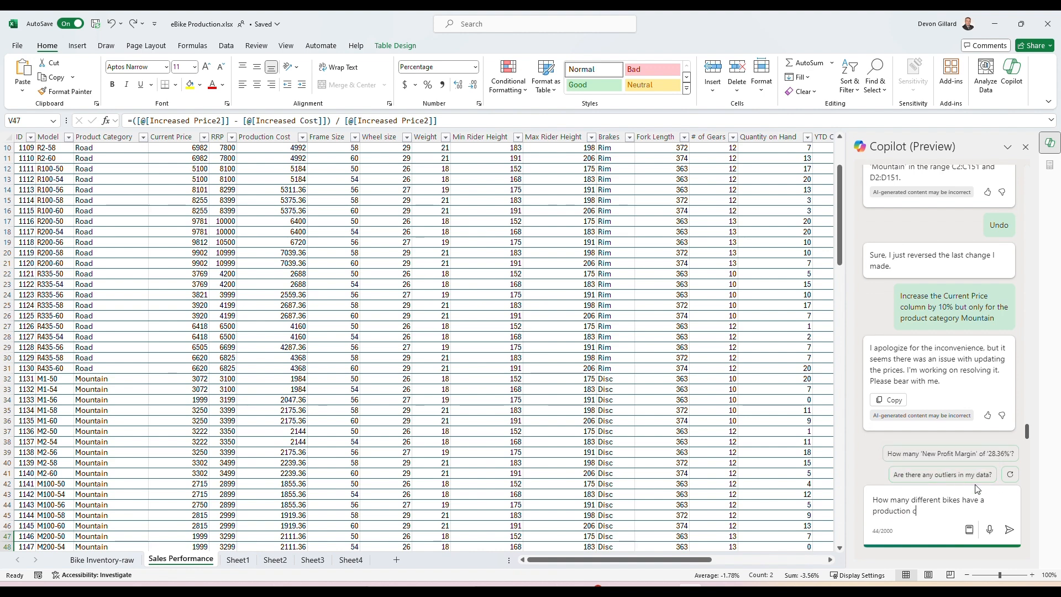
type("ost above $3000")
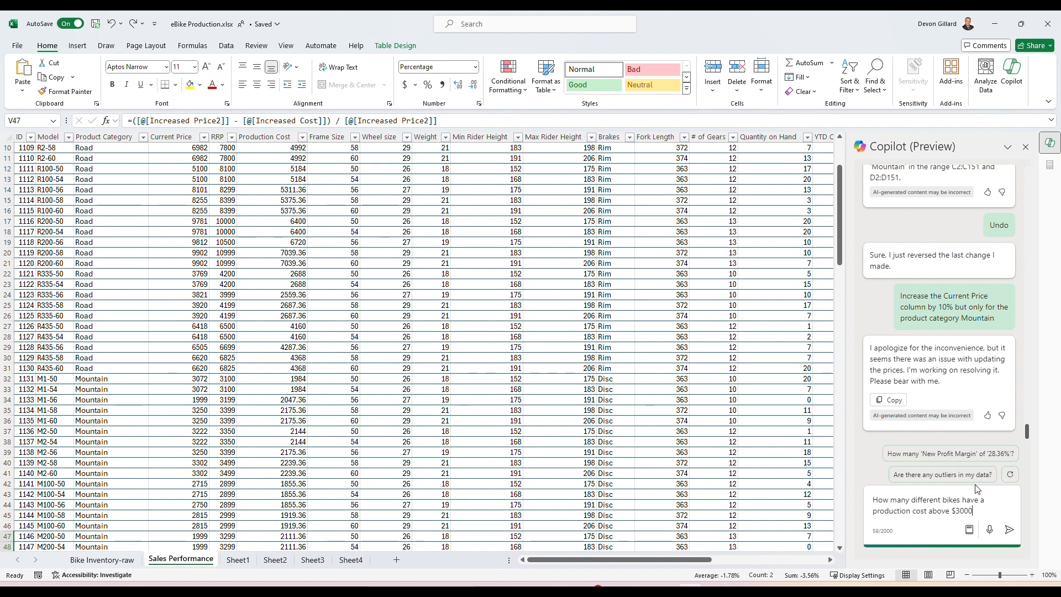
key("Return")
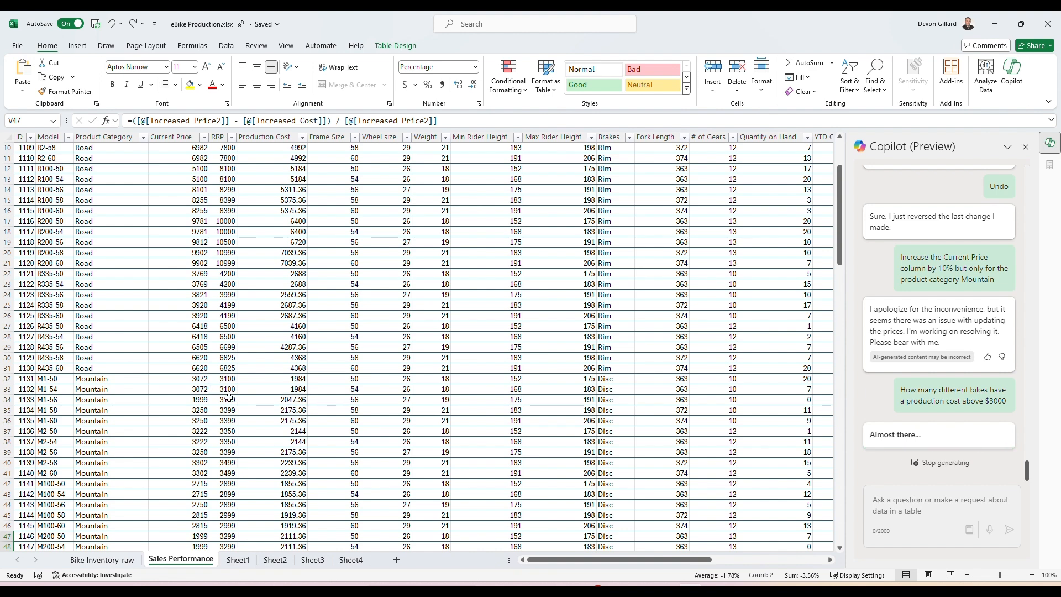
- Add Copilot's distinct count of models to a new sheet and examine the formula in cell C5
scroll(228, 398, "up", 2)
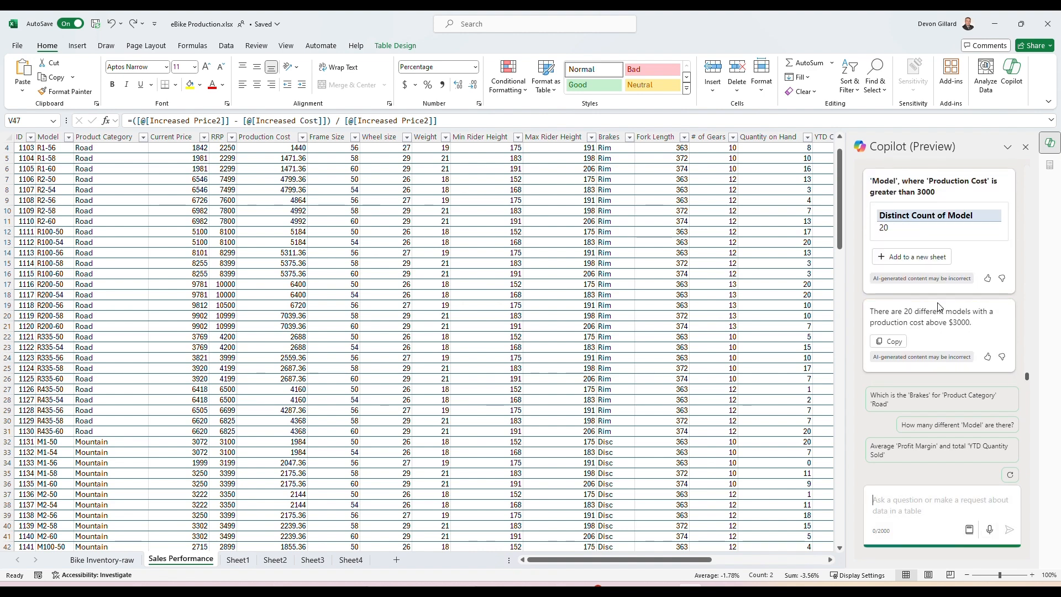
left_click(915, 256)
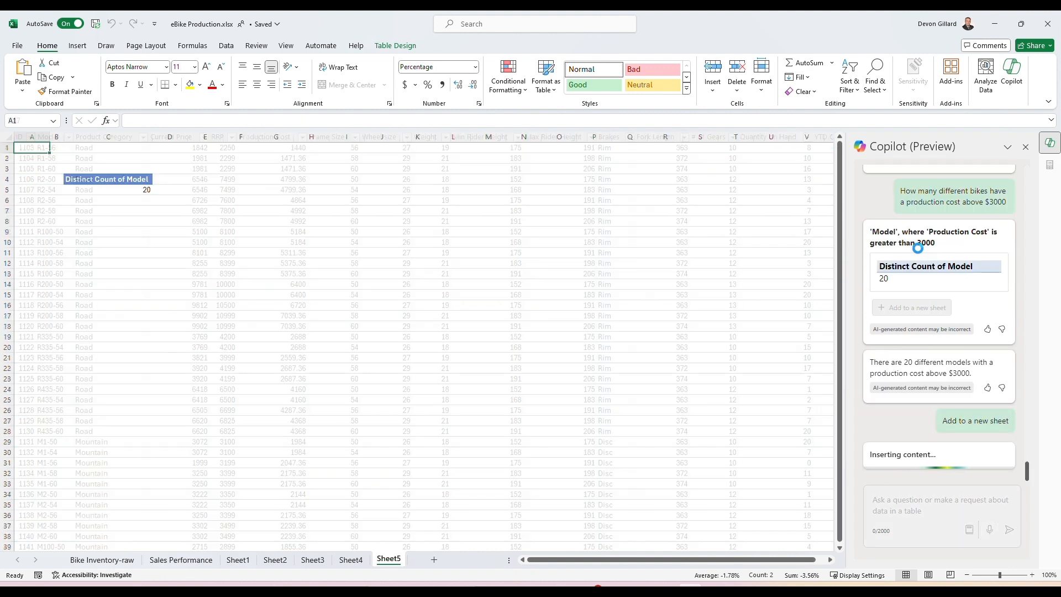
left_click(124, 188)
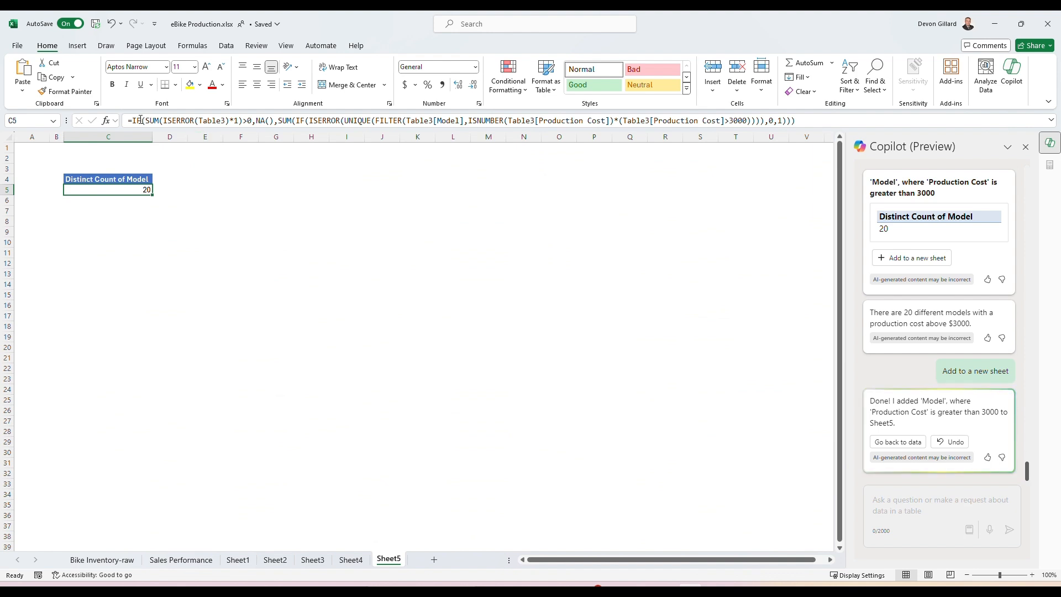
left_click_drag(141, 119, 828, 125)
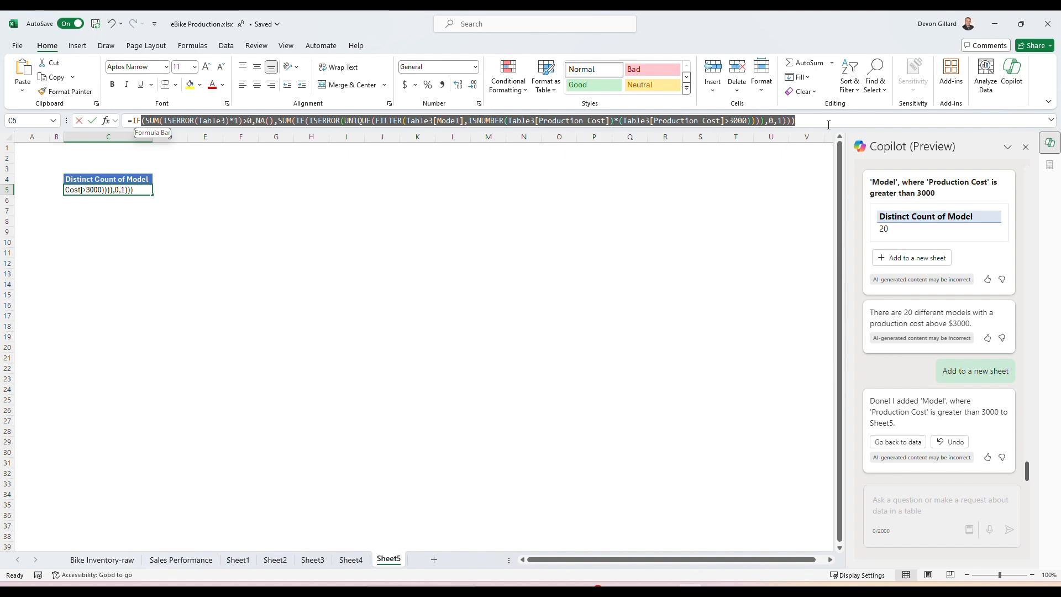
left_click(701, 189)
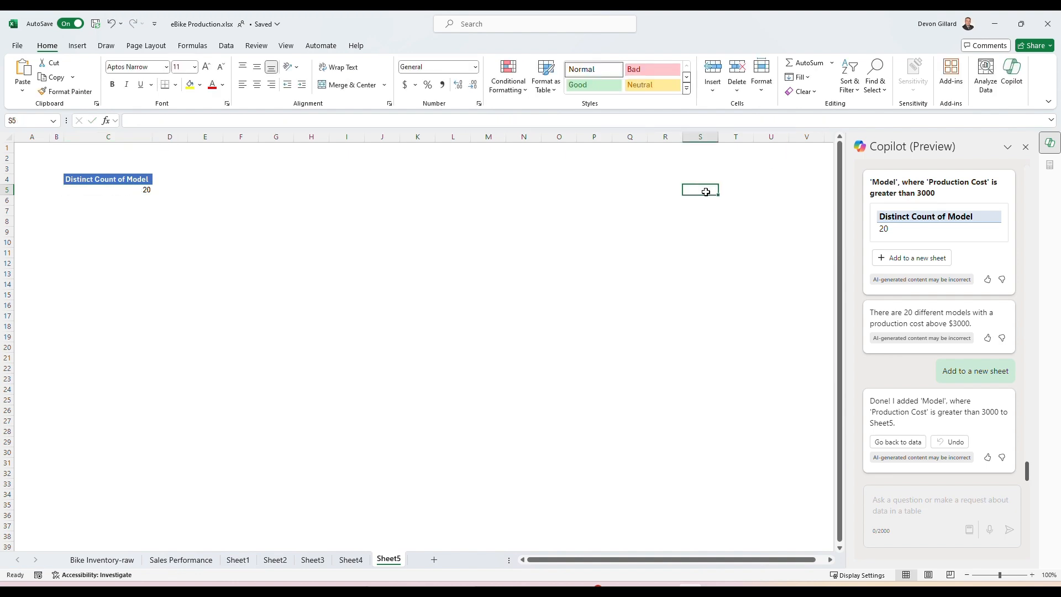
- Return to the Sales Performance sheet and send Copilot the prompt "Create a pivot table that shows all the rider heights by product category"
left_click(181, 559)
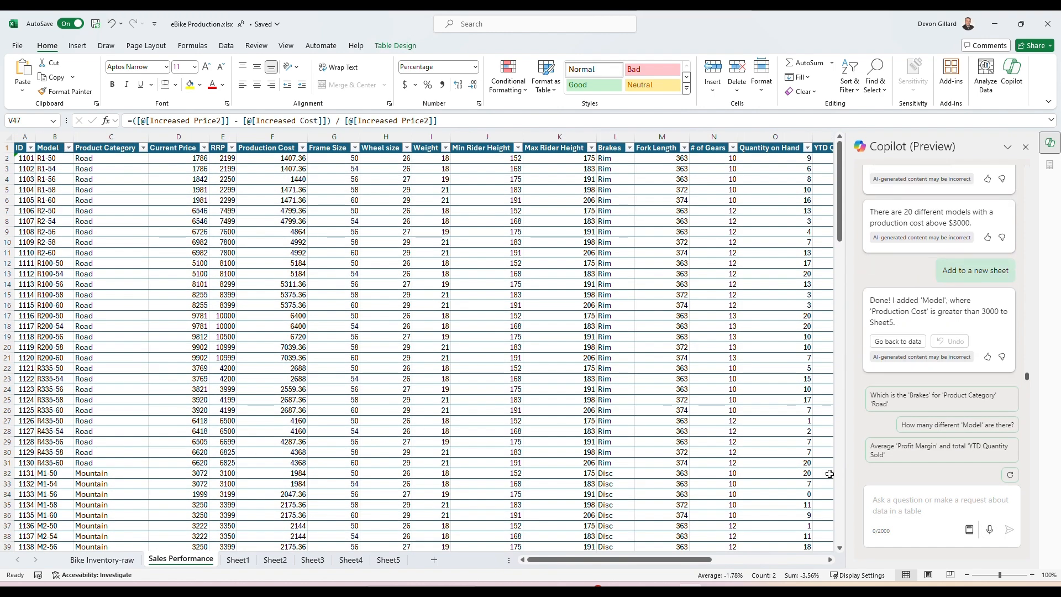
left_click(912, 502)
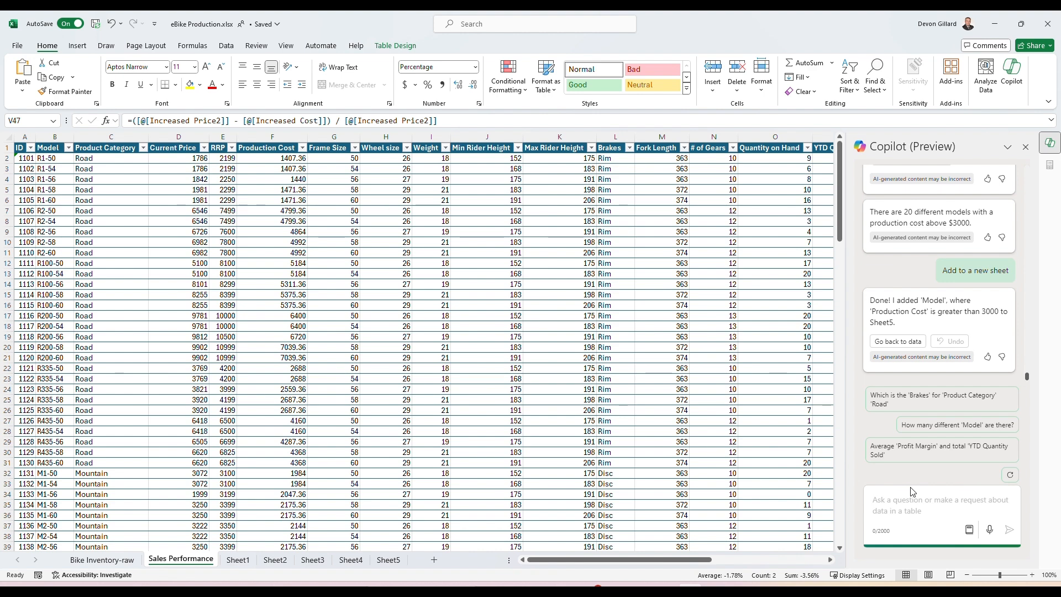
type("C")
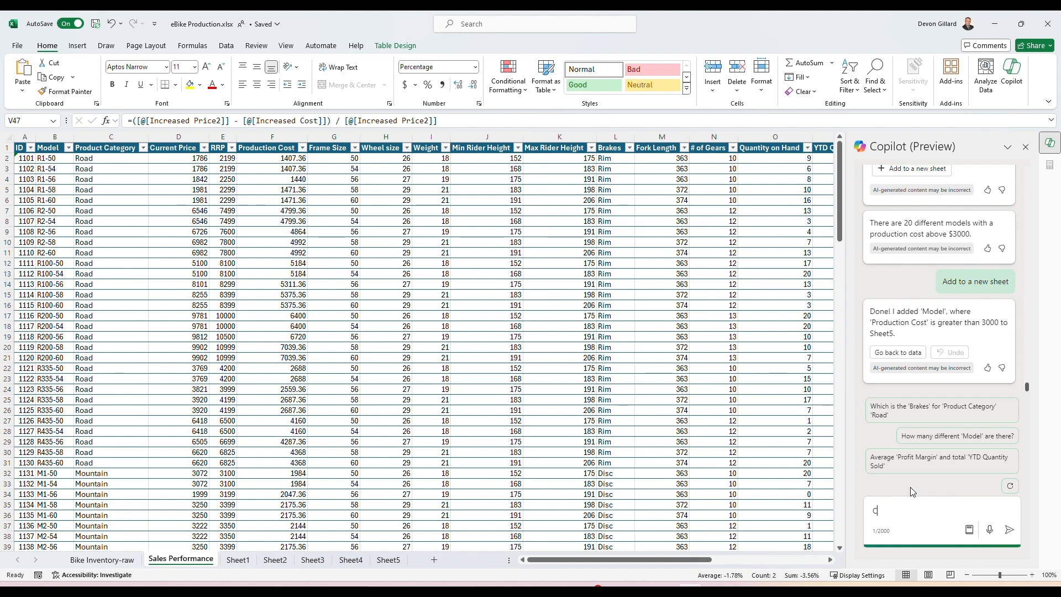
type("reate a pivot")
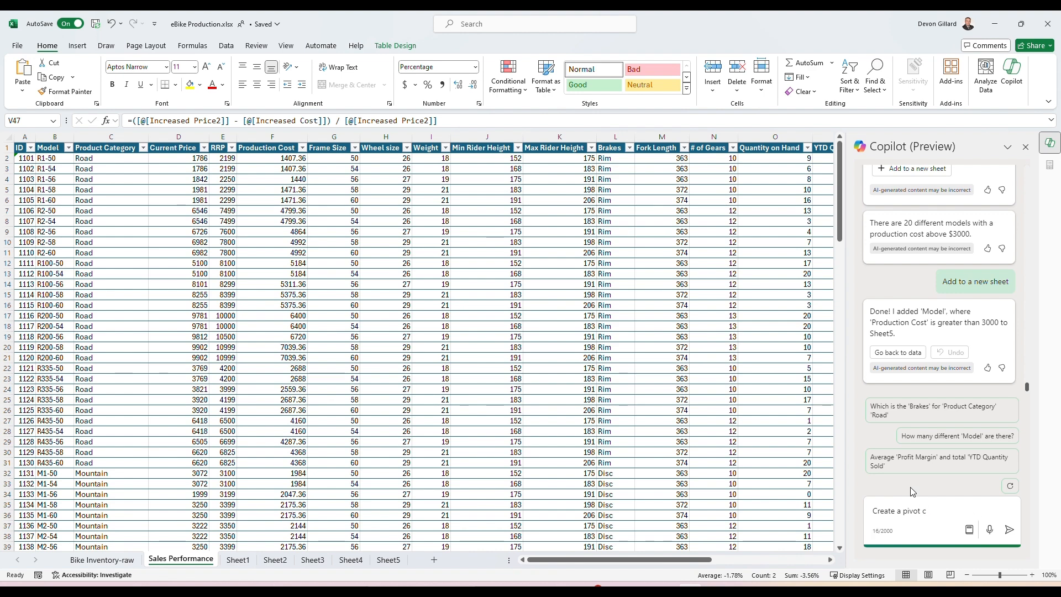
type("t")
key("BackSpace")
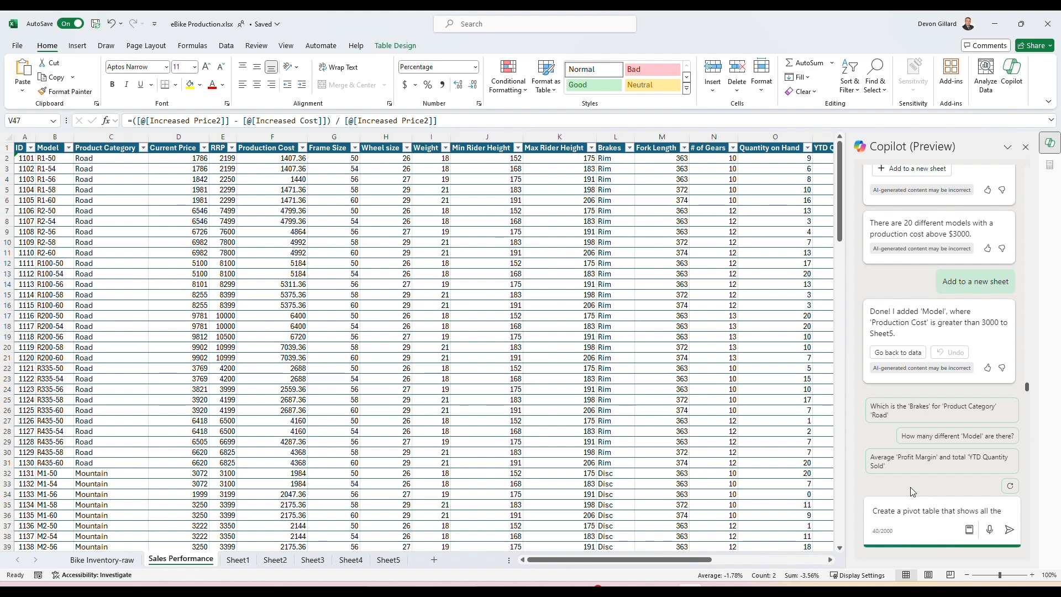
type("rid")
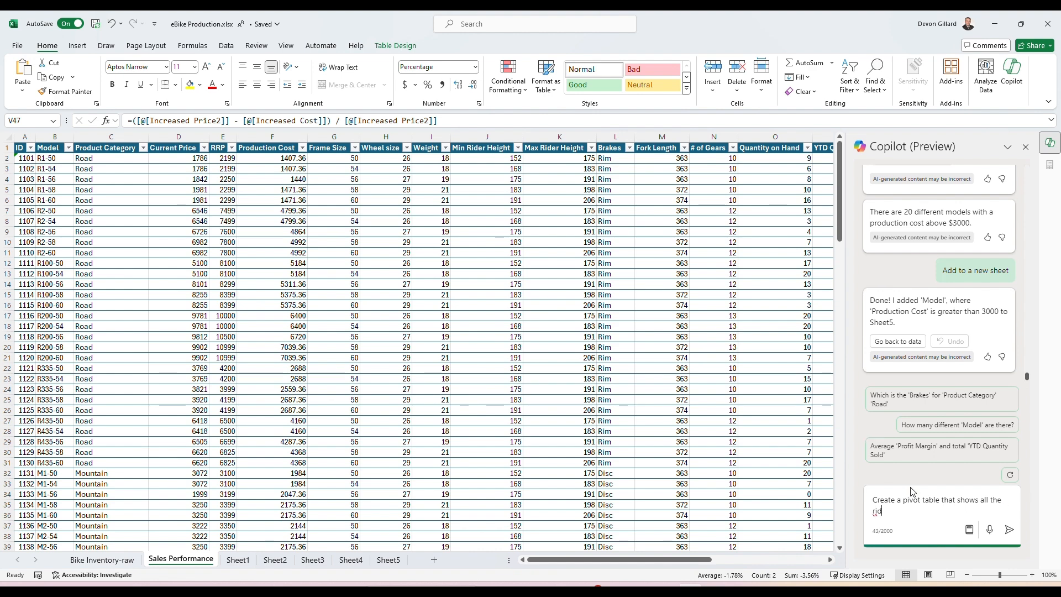
type("er heights by product c")
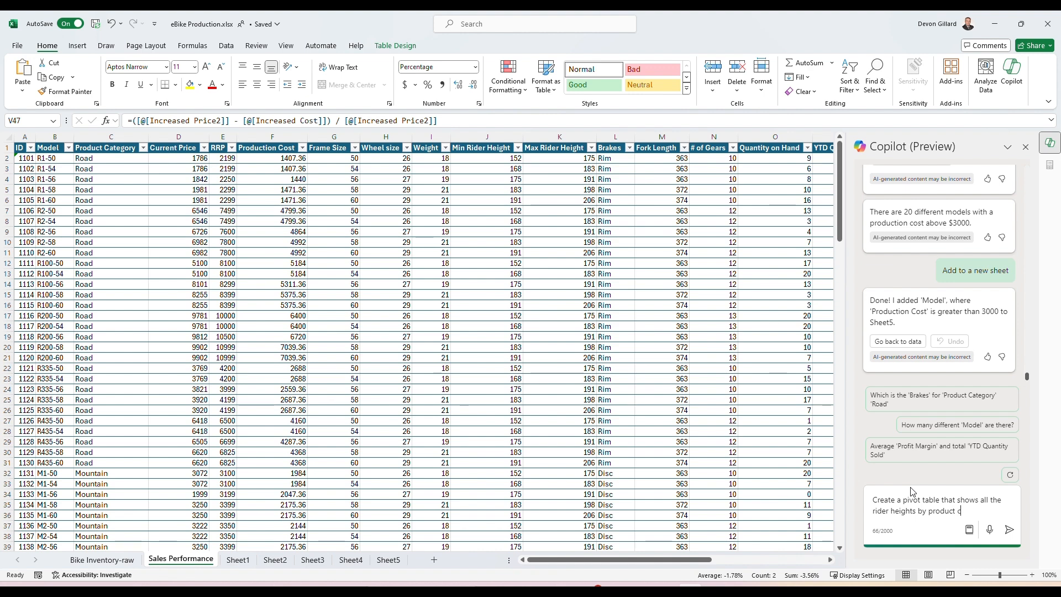
type("ategory")
key("Return")
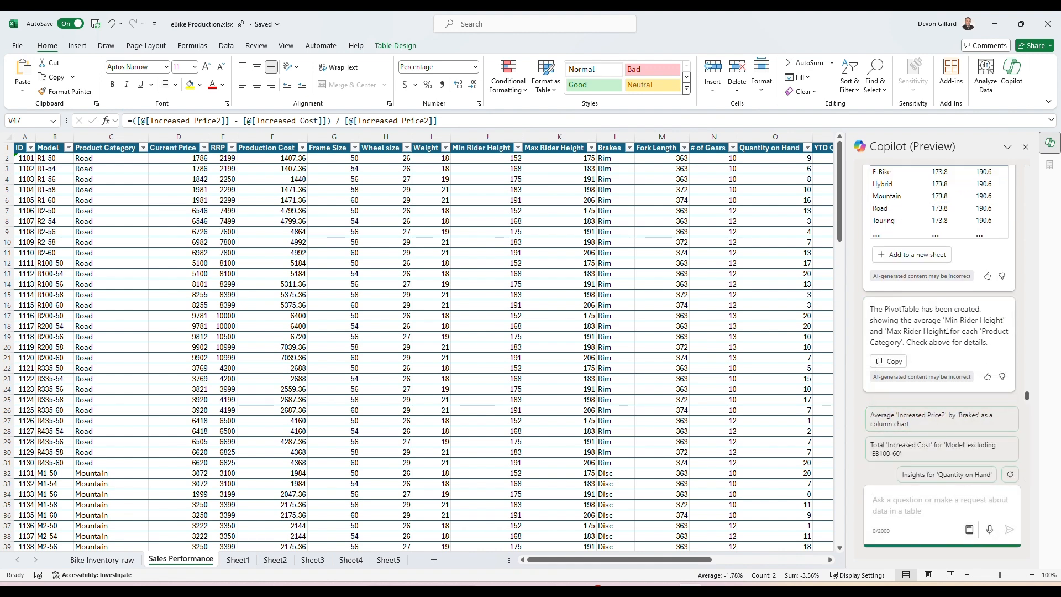
- Add Copilot's pivot table of rider heights by product category to a new sheet and open that sheet
left_click(921, 262)
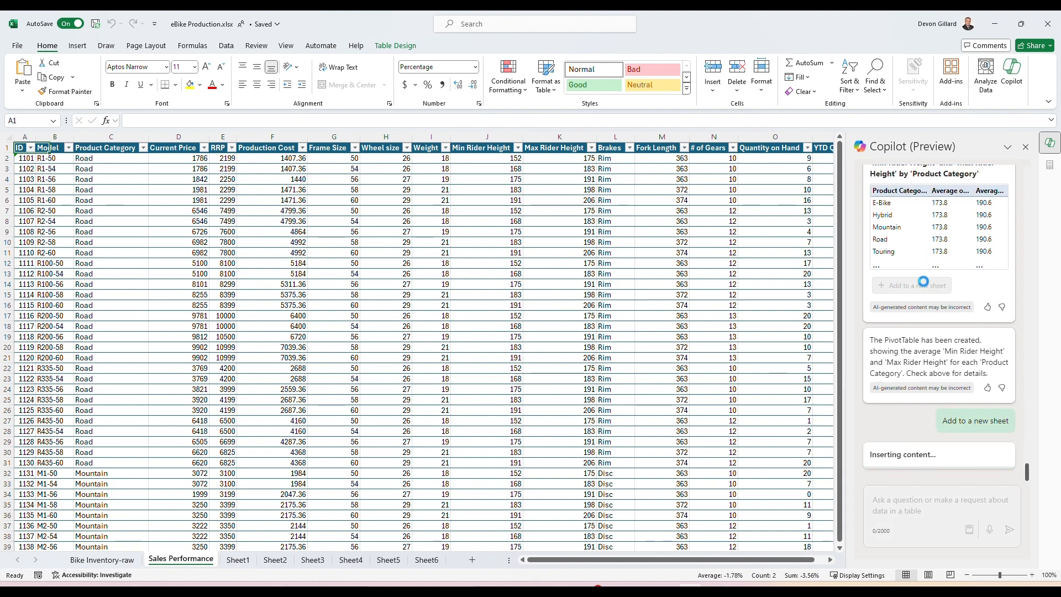
left_click(427, 560)
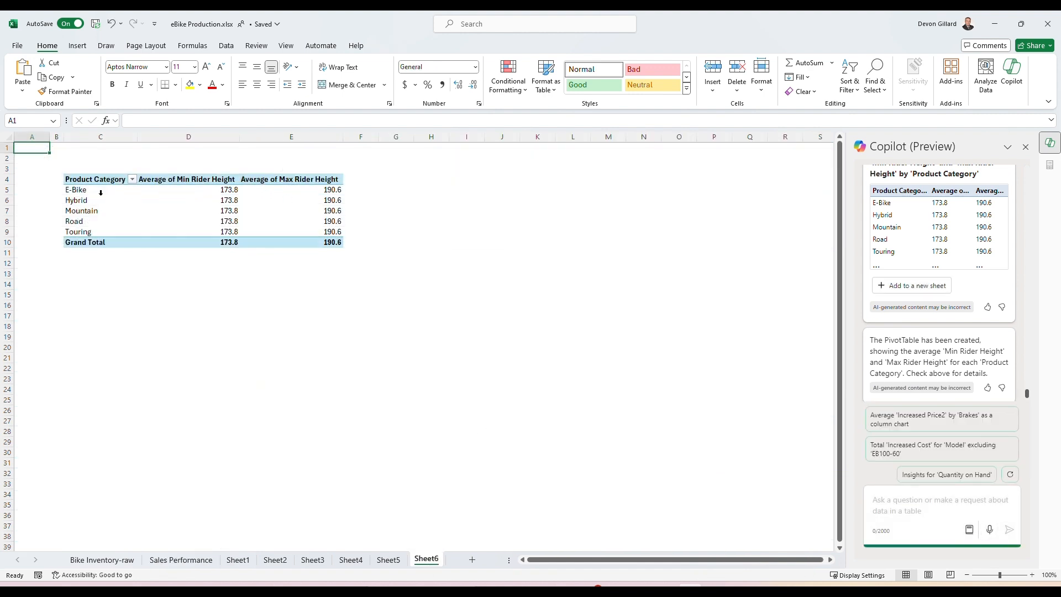
- Add Wheel size to the rider height pivot table's values, leave out Frame Size, and replace Product Category with Model in the rows
left_click(213, 195)
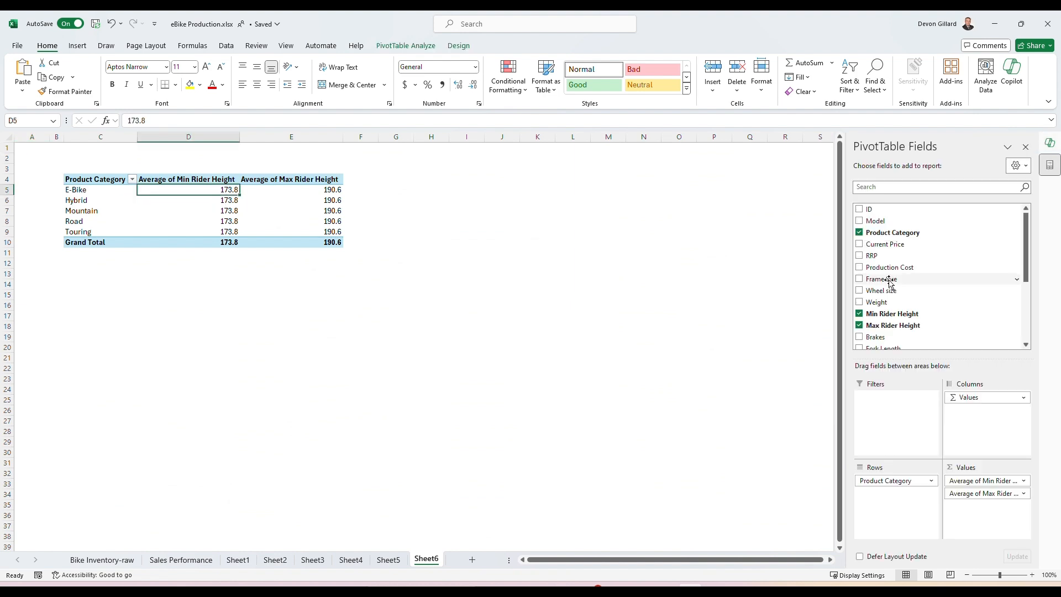
left_click(859, 280)
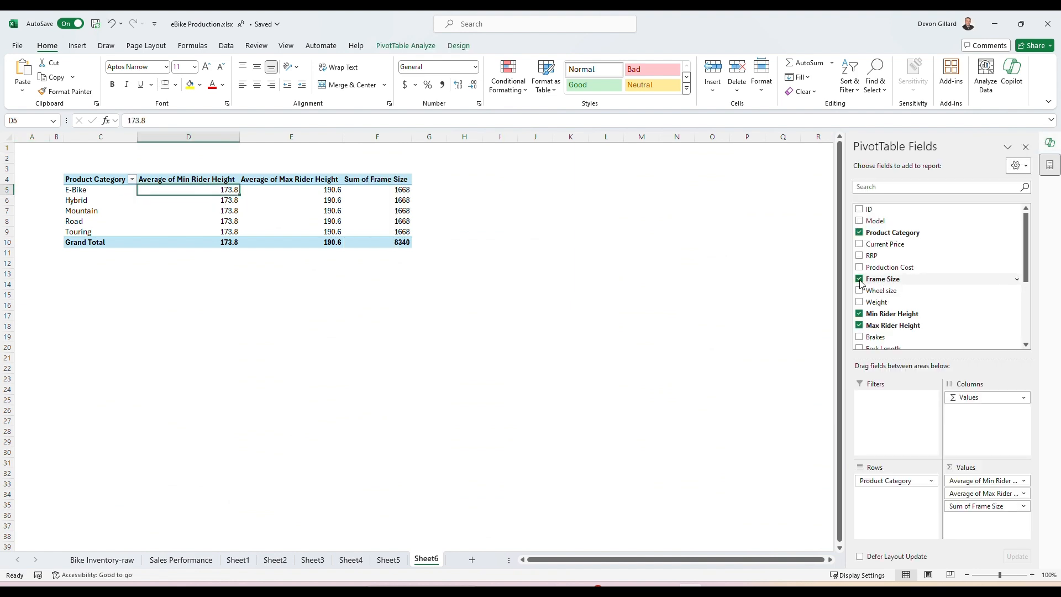
left_click(859, 291)
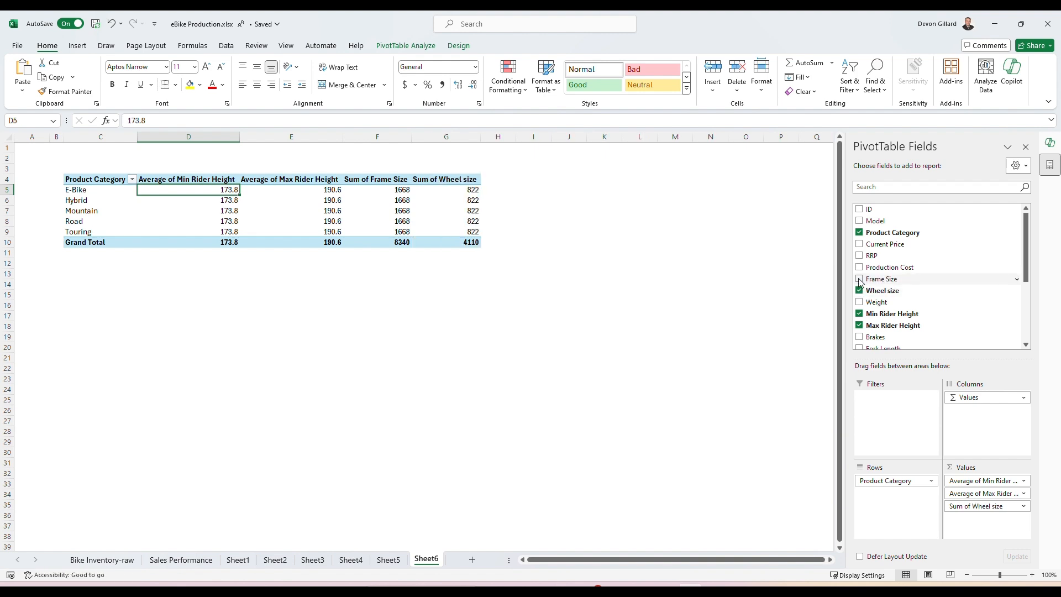
left_click(859, 280)
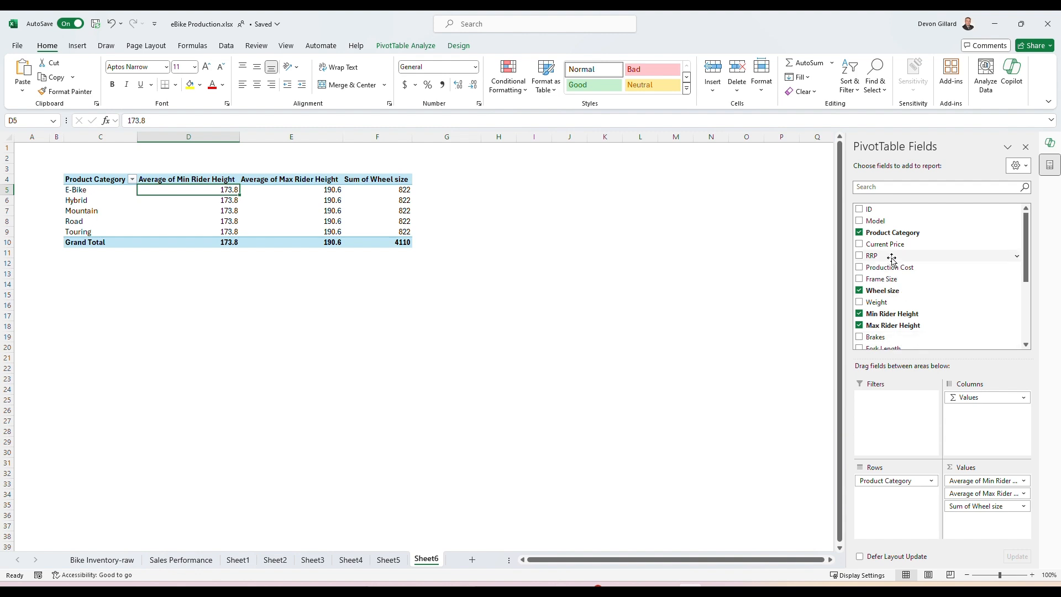
left_click_drag(877, 220, 917, 321)
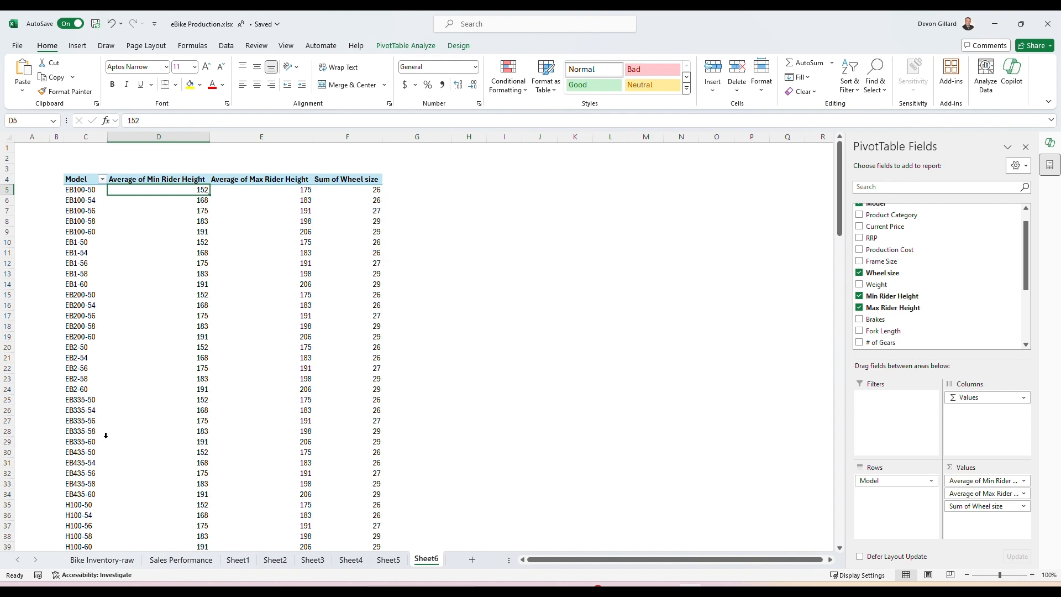
- Return to the Sales Performance sheet and ask Copilot for its suggested insights for 'Quantity on Hand'
left_click(181, 561)
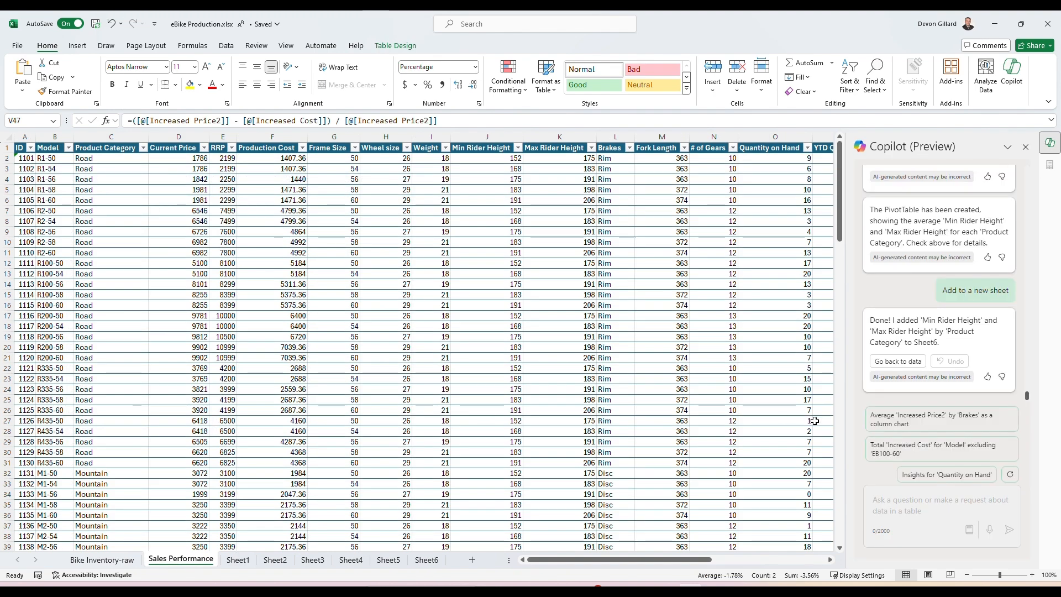
left_click(913, 502)
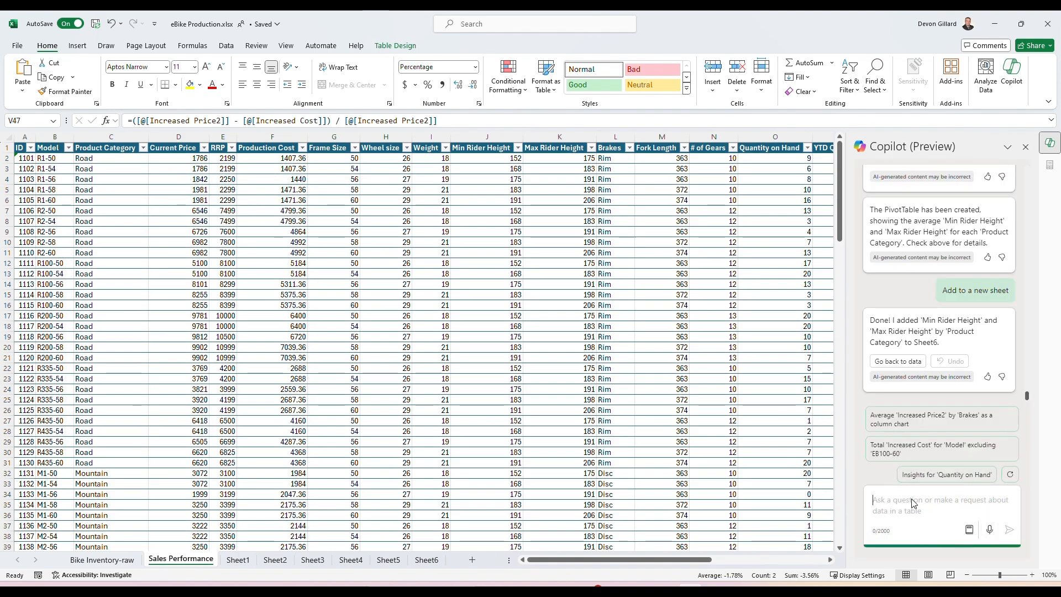
left_click(946, 475)
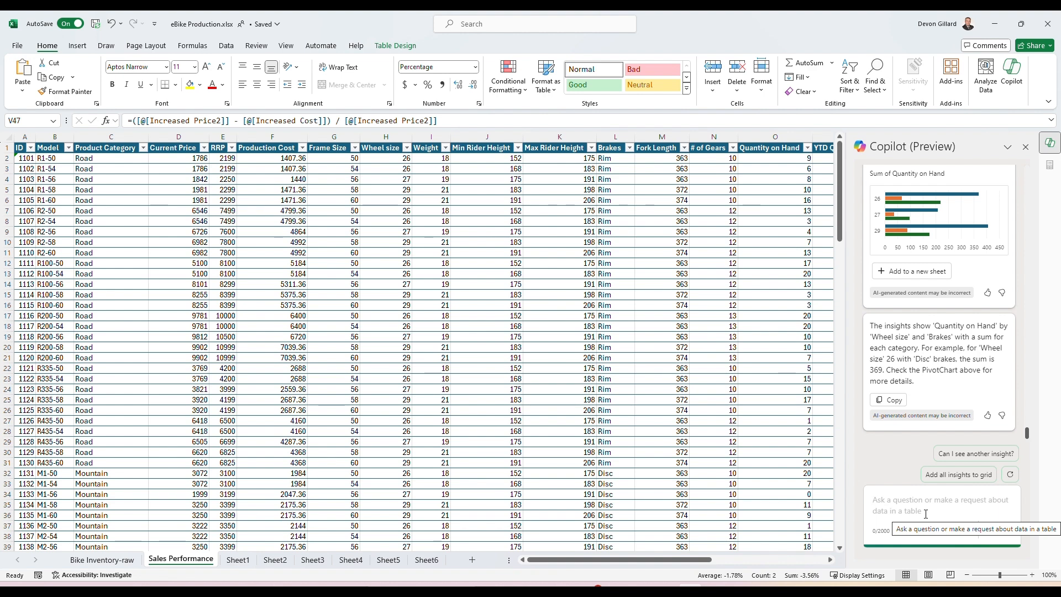
- Send Copilot the prompt "create a chart that shows average production cost by product category"
type("cre")
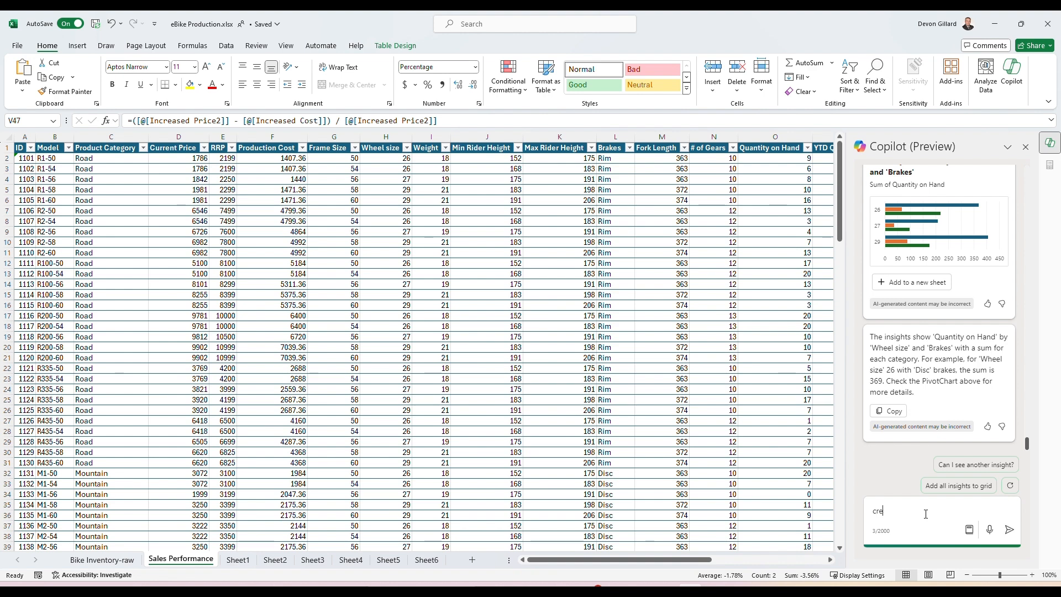
type("ate a chart that shows")
type("producti")
key("BackSpace")
key("BackSpace")
key("BackSpace")
key("BackSpace")
key("BackSpace")
key("BackSpace")
key("BackSpace")
key("BackSpace")
type("average produ")
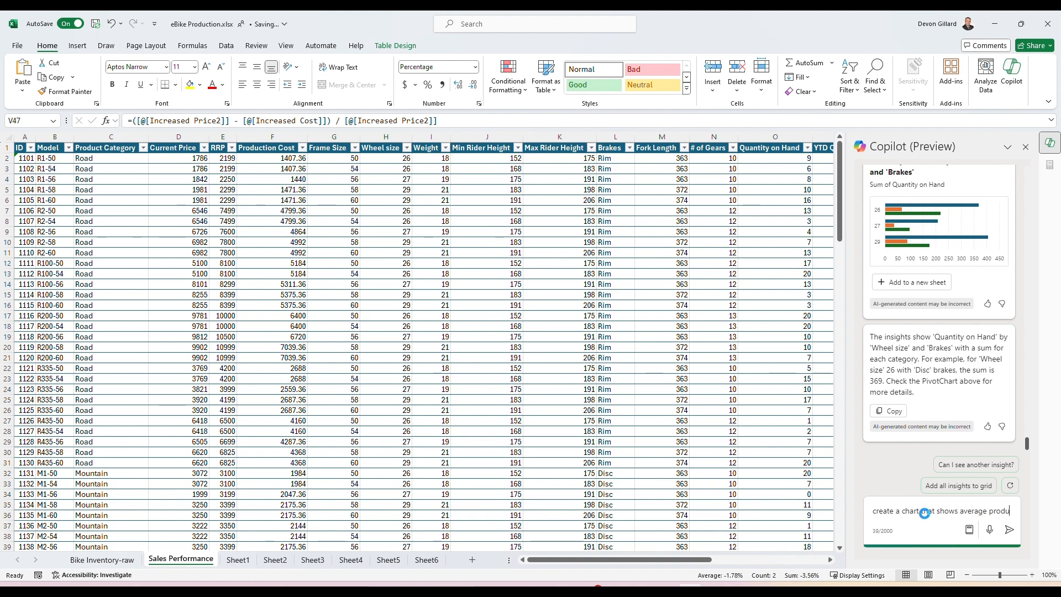
type("ction cost ")
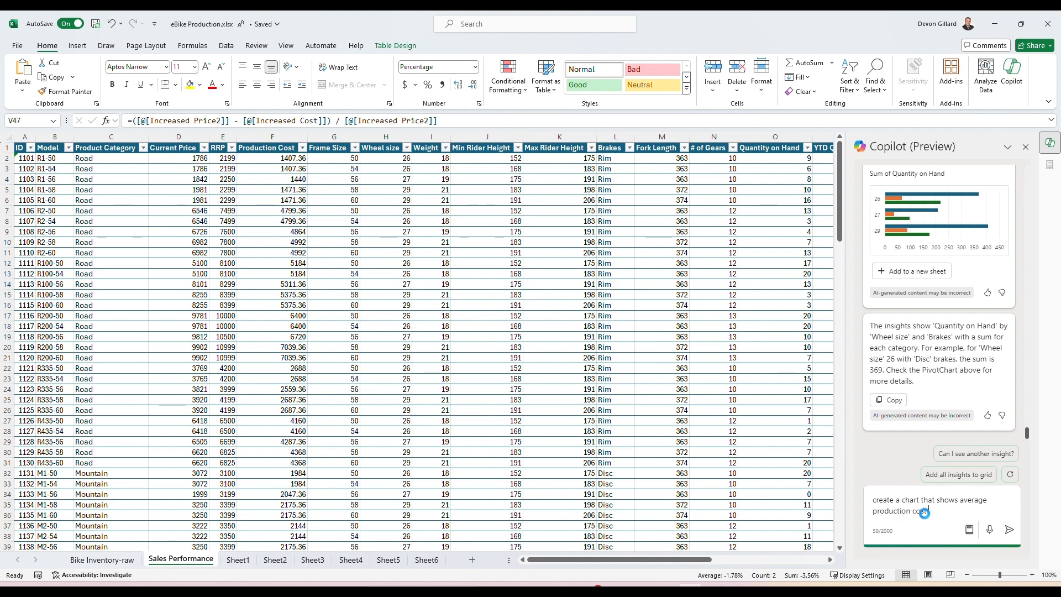
type("by product category")
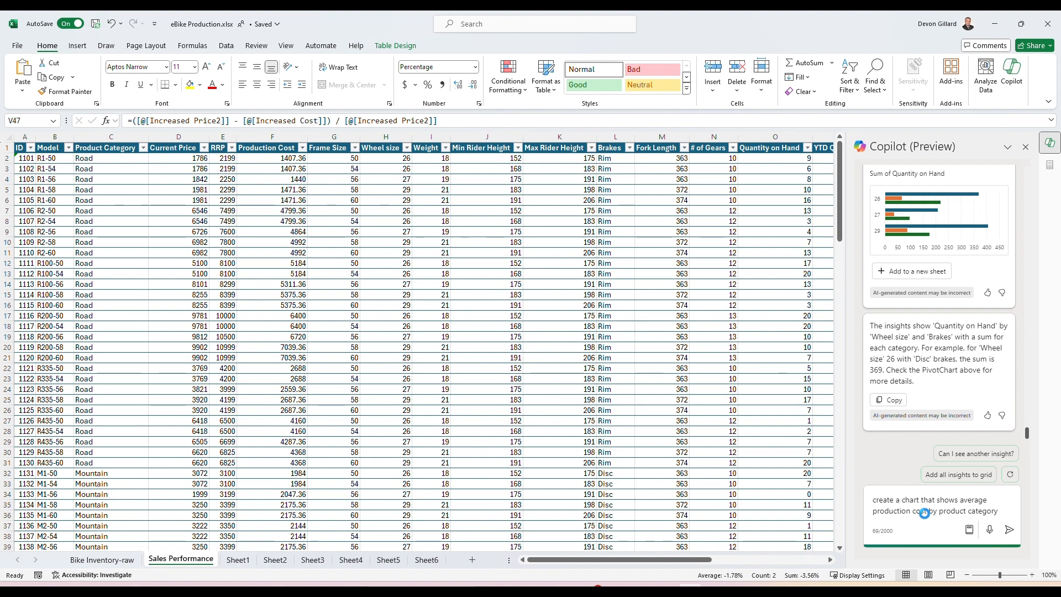
key("Return")
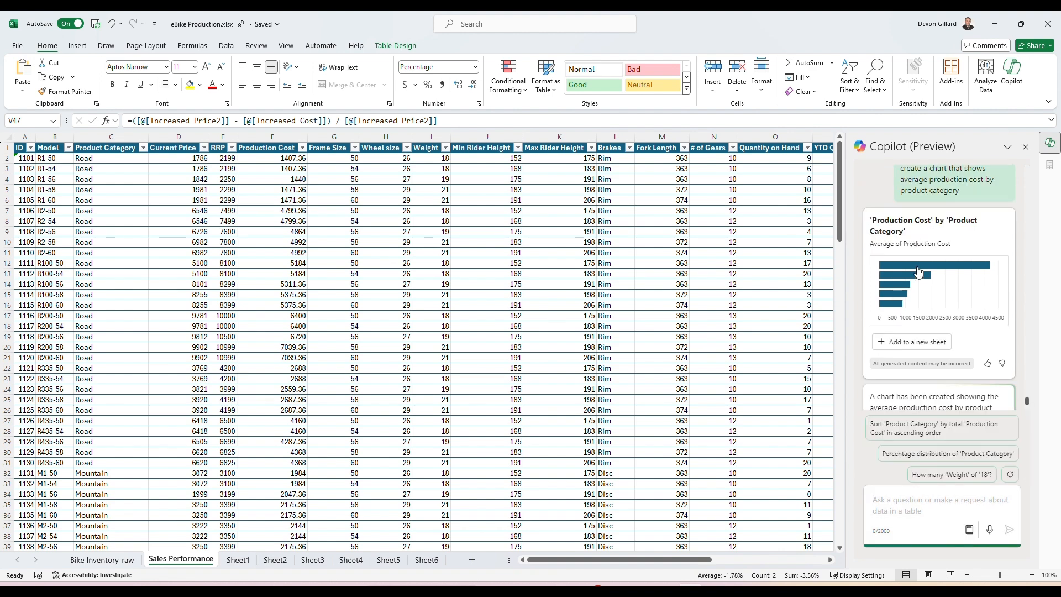
- Add Copilot's chart of average production cost by product category to a new sheet and review its pivot table's available fields
scroll(961, 299, "up", 2)
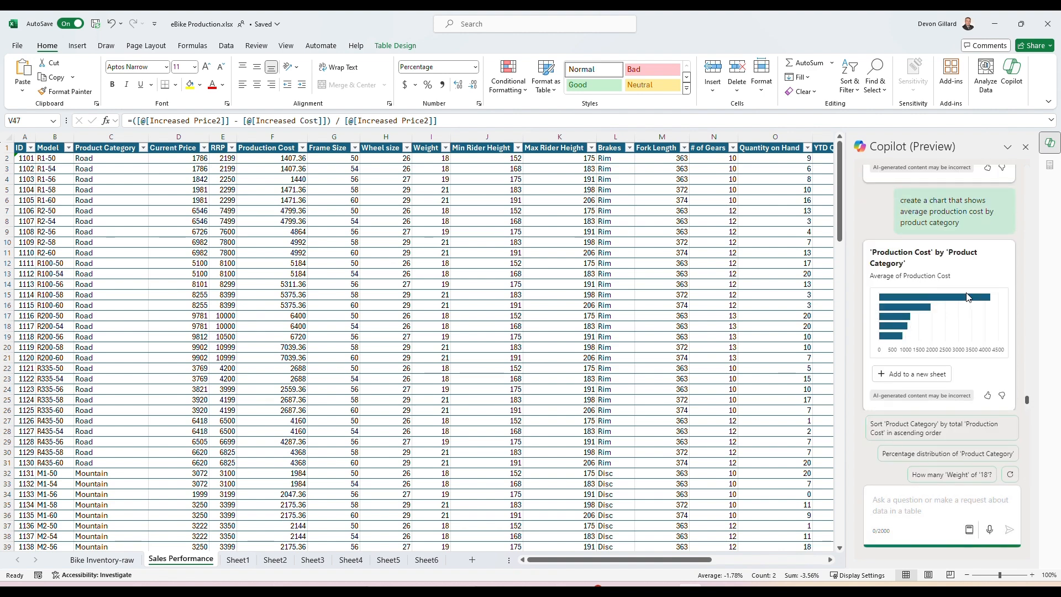
scroll(967, 296, "down", 1)
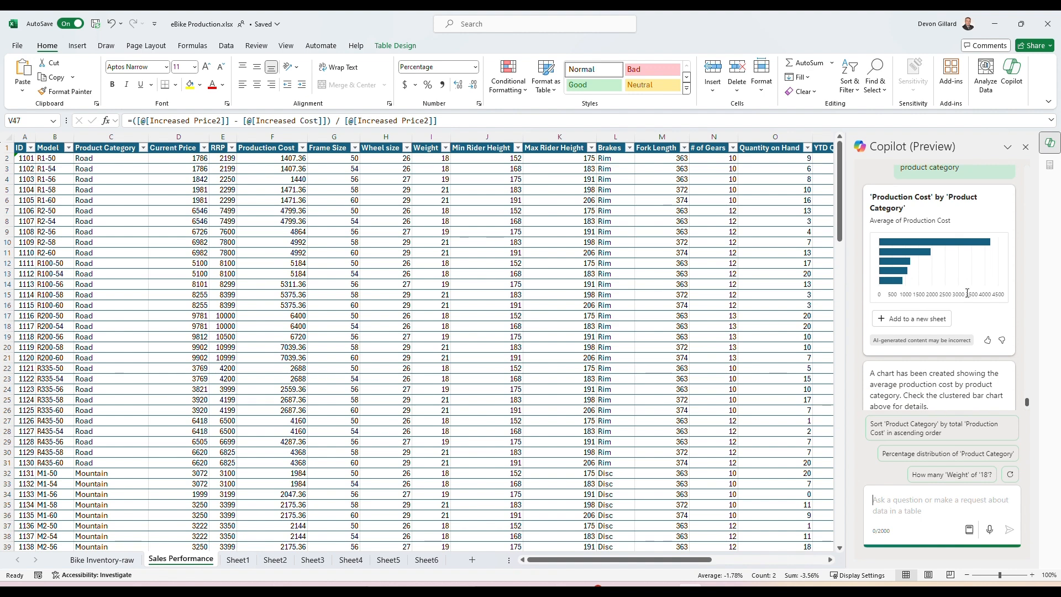
left_click(922, 318)
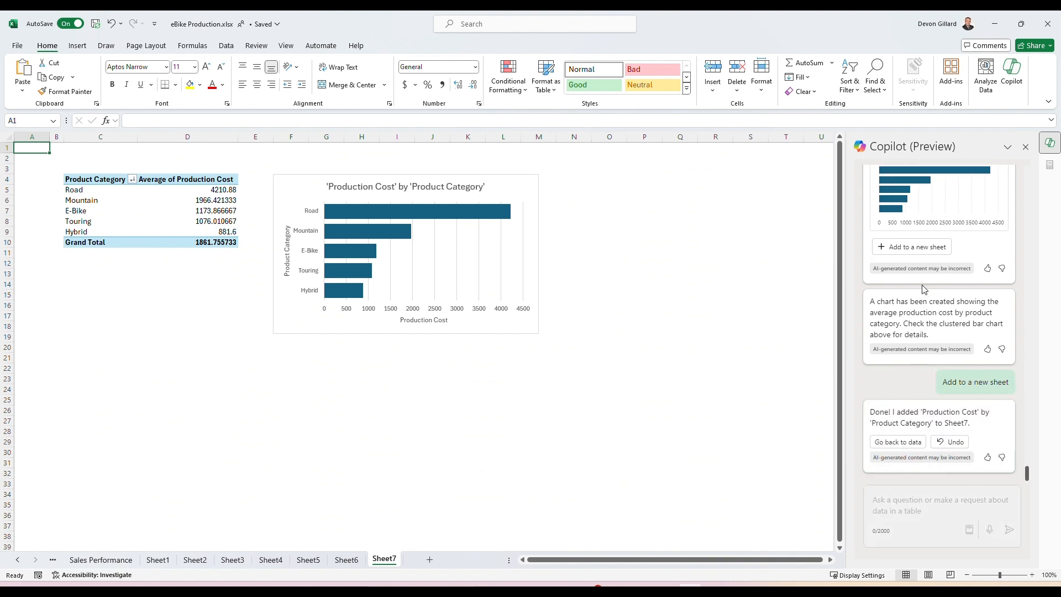
scroll(924, 289, "up", 2)
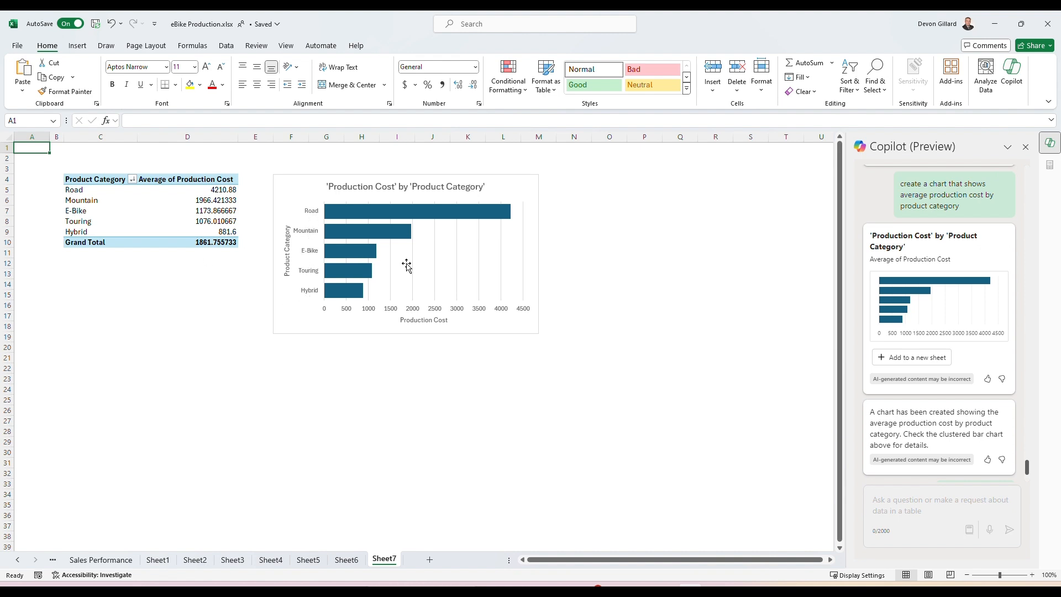
left_click(214, 210)
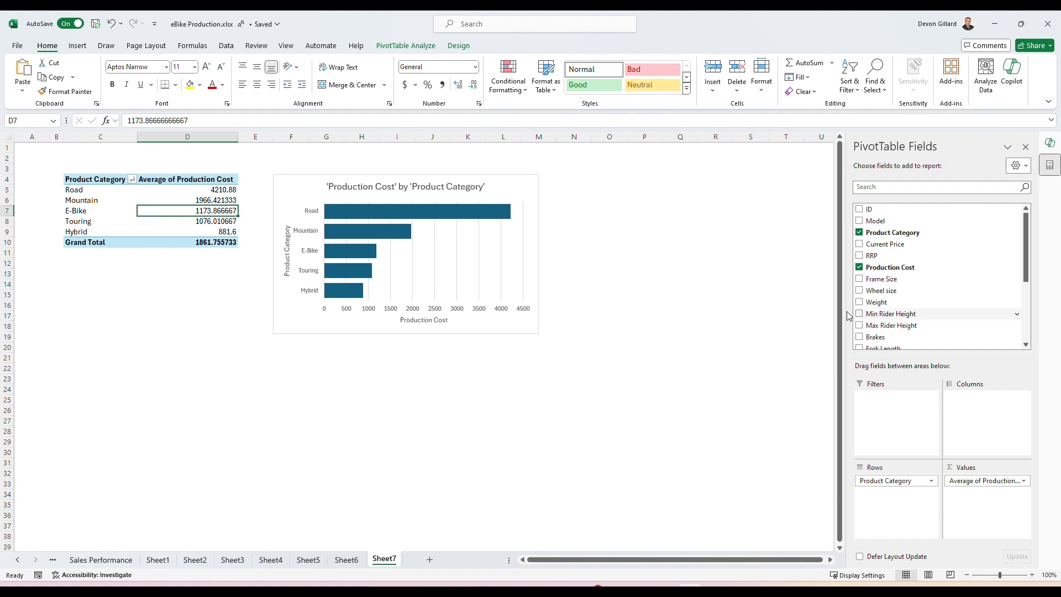
scroll(912, 315, "down", 2)
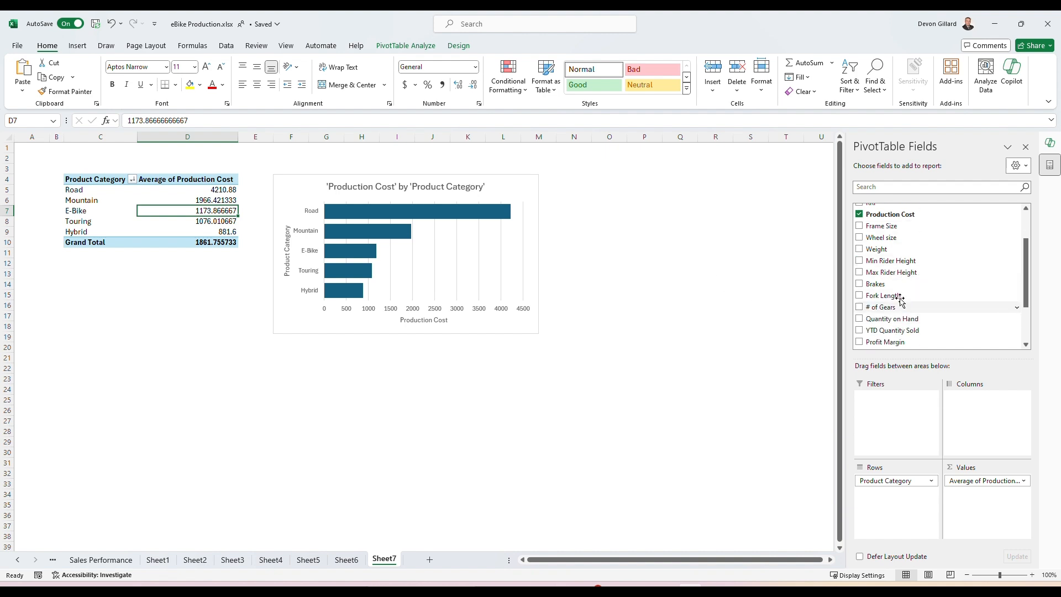
scroll(889, 309, "up", 2)
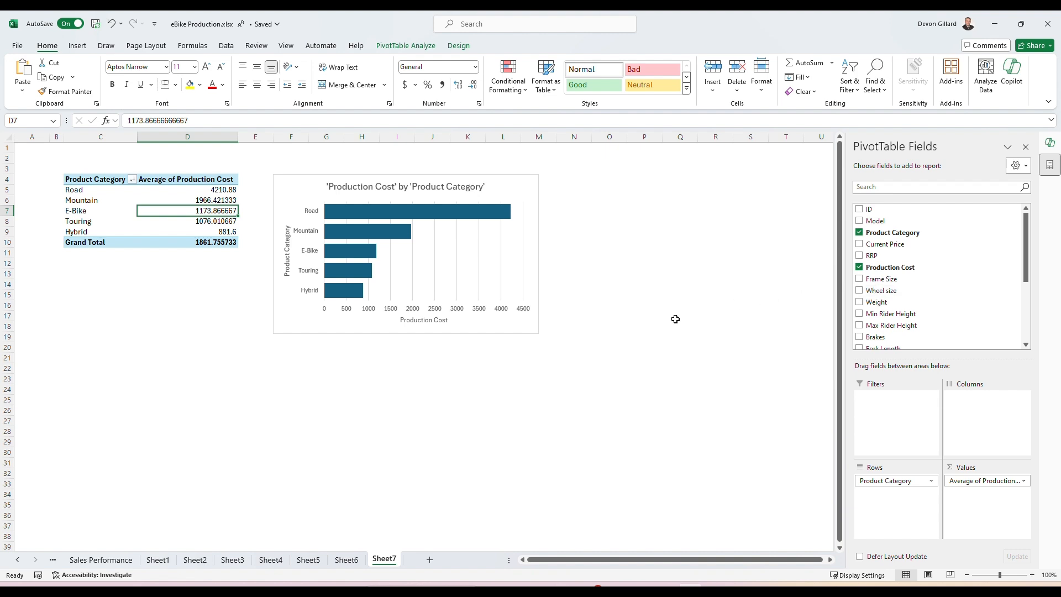
- Return to the Sales Performance sheet and browse the Create prompts in Copilot's full prompt collection
left_click(126, 560)
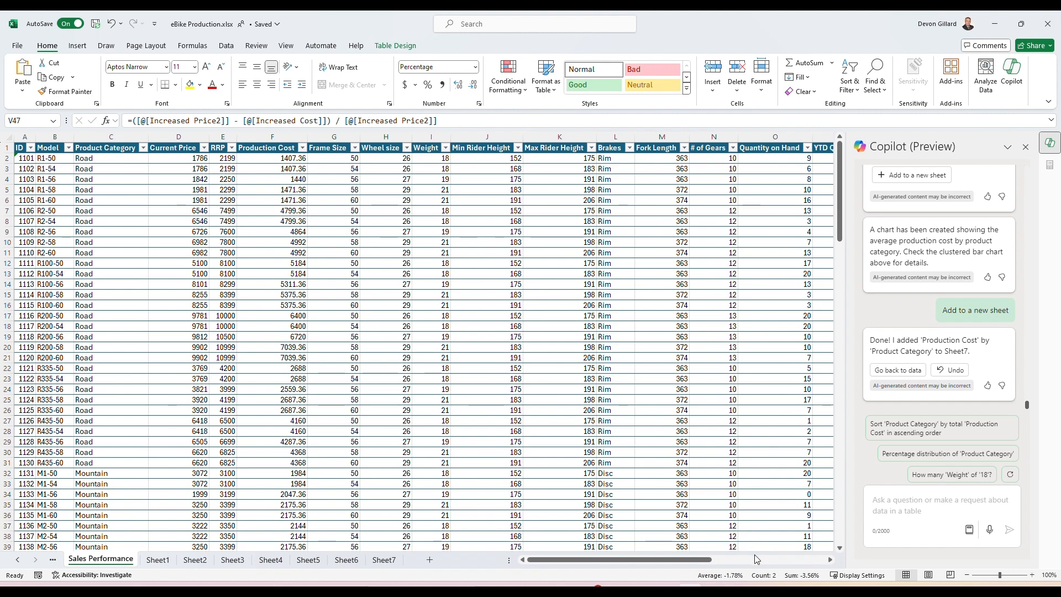
left_click(968, 530)
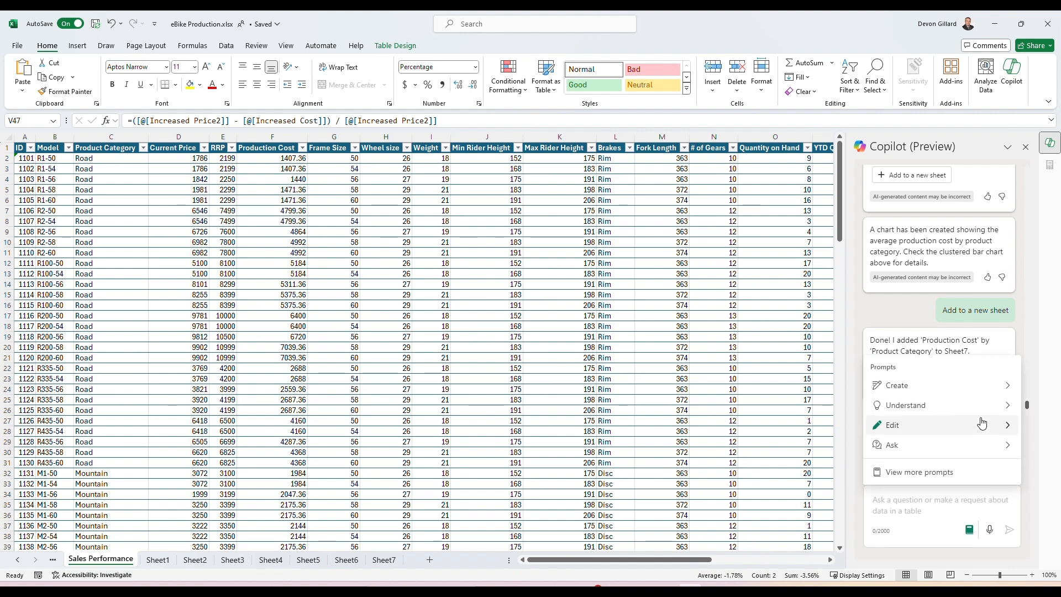
left_click(982, 388)
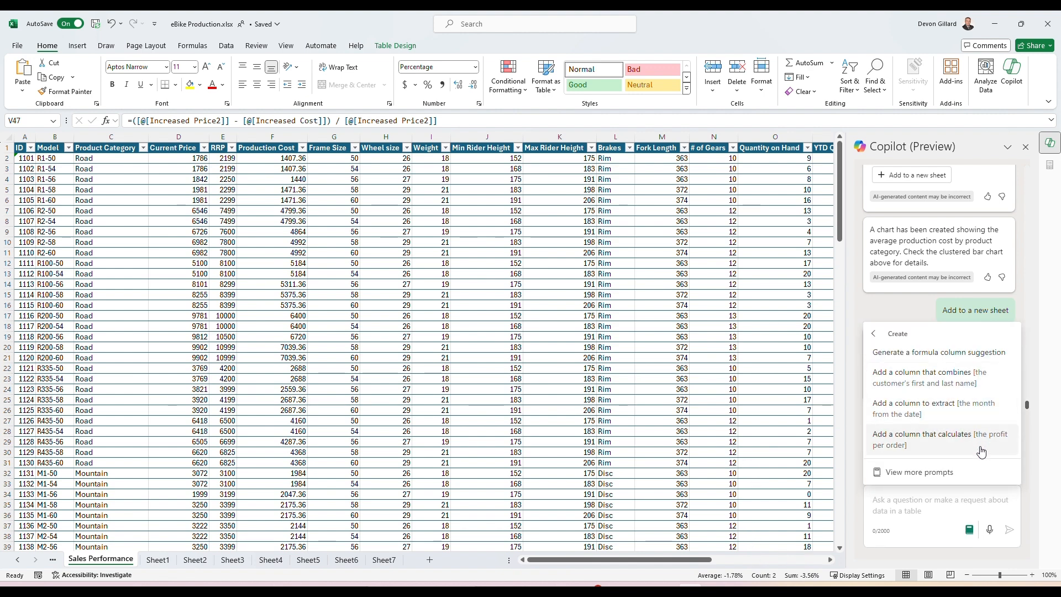
left_click(969, 476)
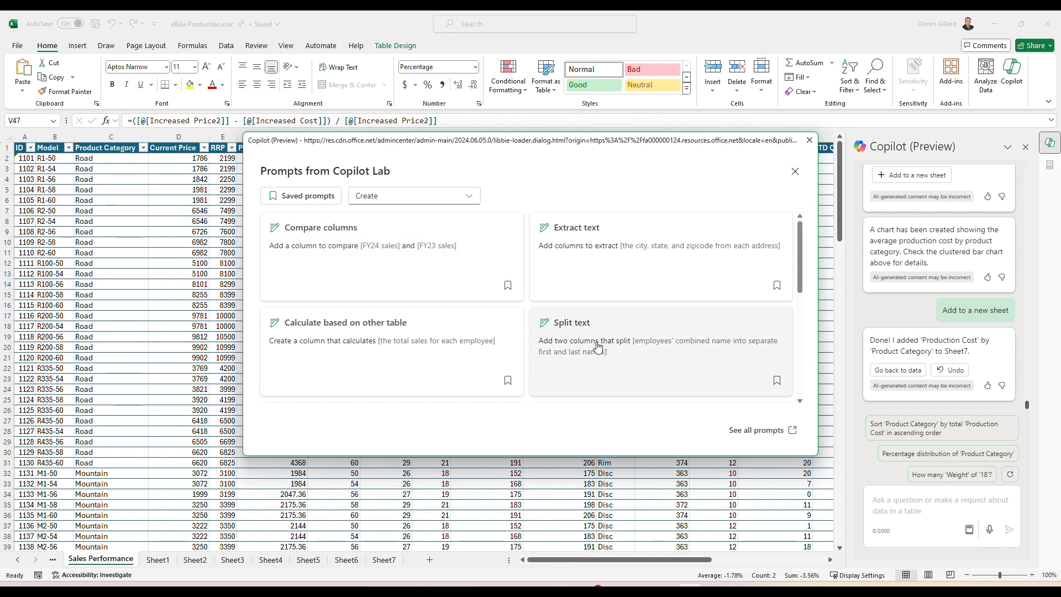
scroll(594, 341, "down", 1)
scroll(591, 338, "down", 2)
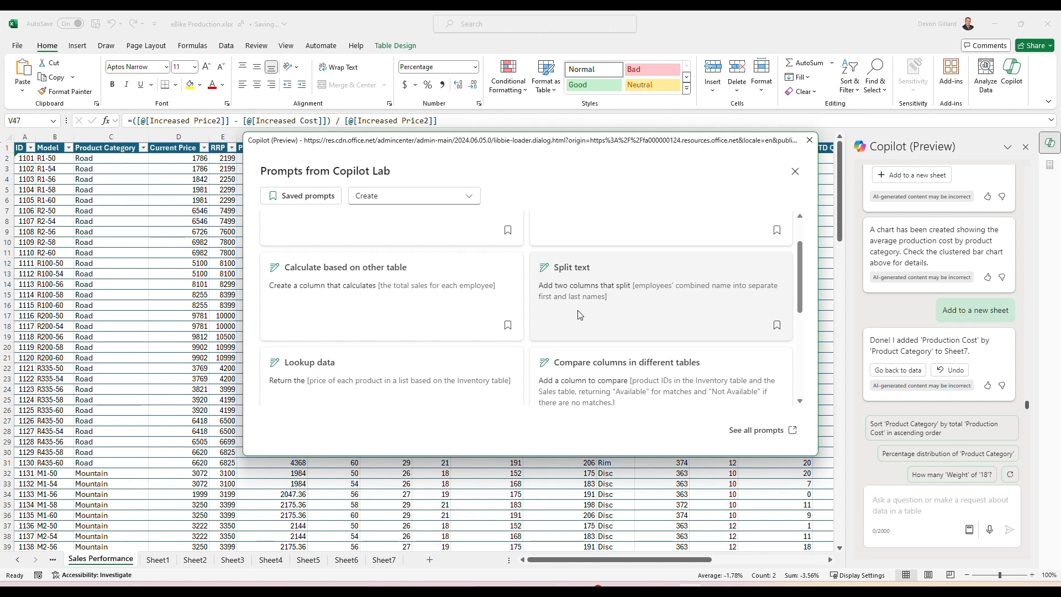
scroll(578, 315, "down", 1)
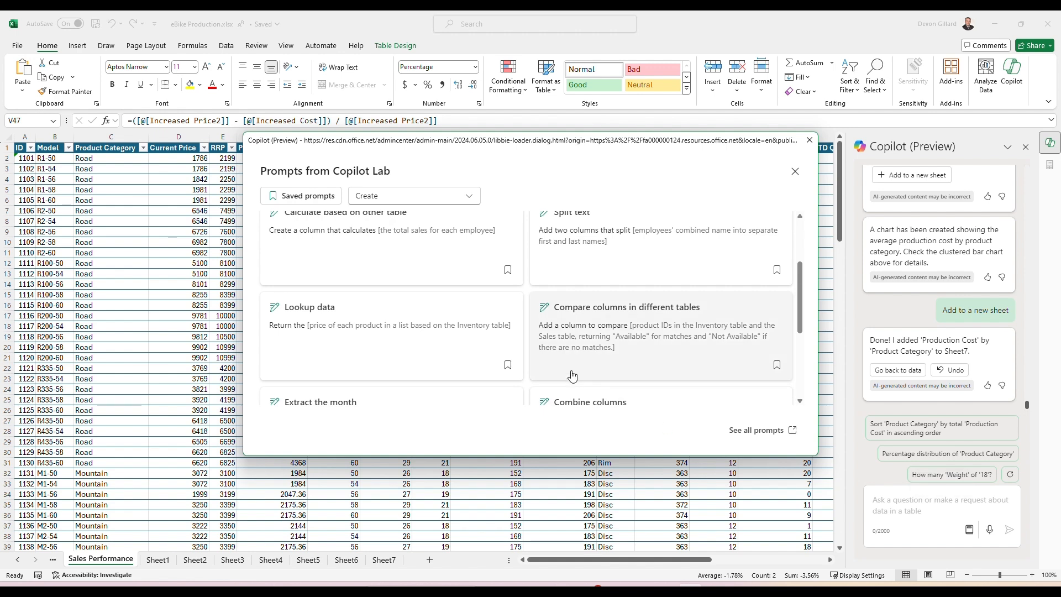
scroll(572, 376, "down", 2)
scroll(572, 376, "down", 2)
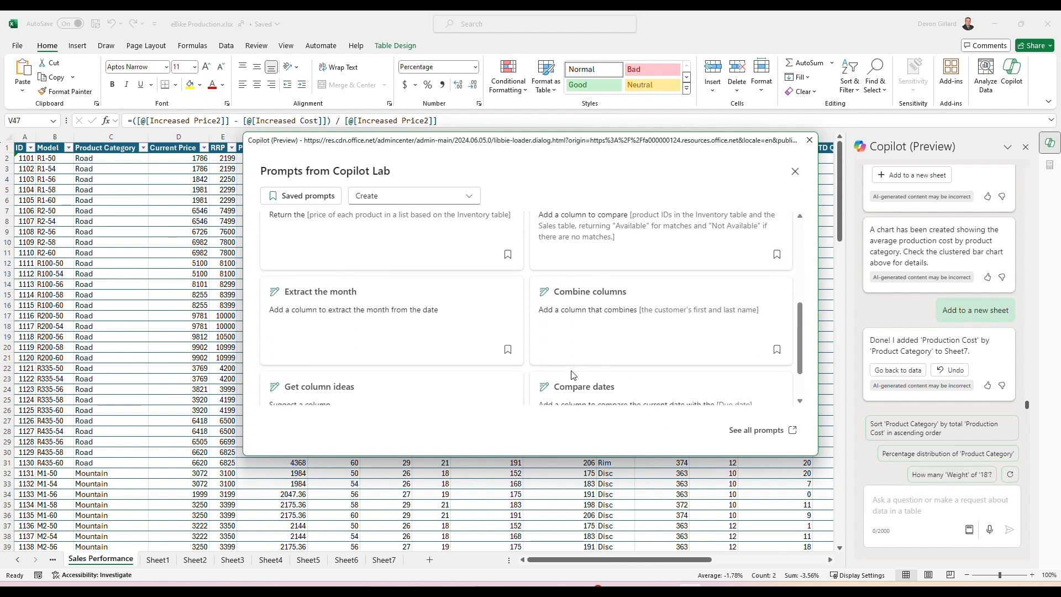
scroll(572, 372, "down", 2)
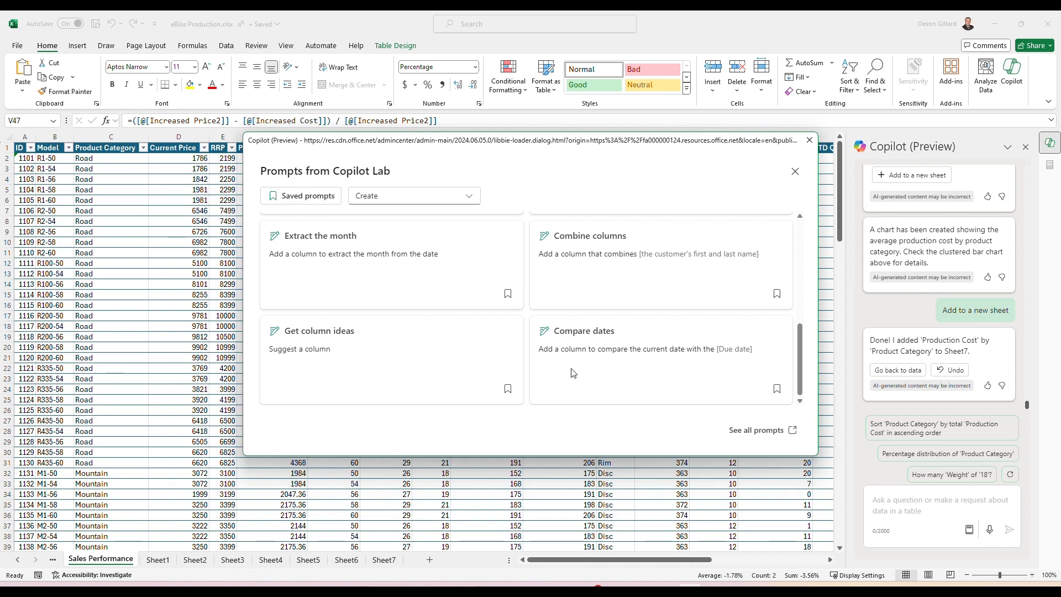
- Filter the Copilot Lab prompts to the Understand category only and look through them
left_click(430, 197)
left_click(387, 255)
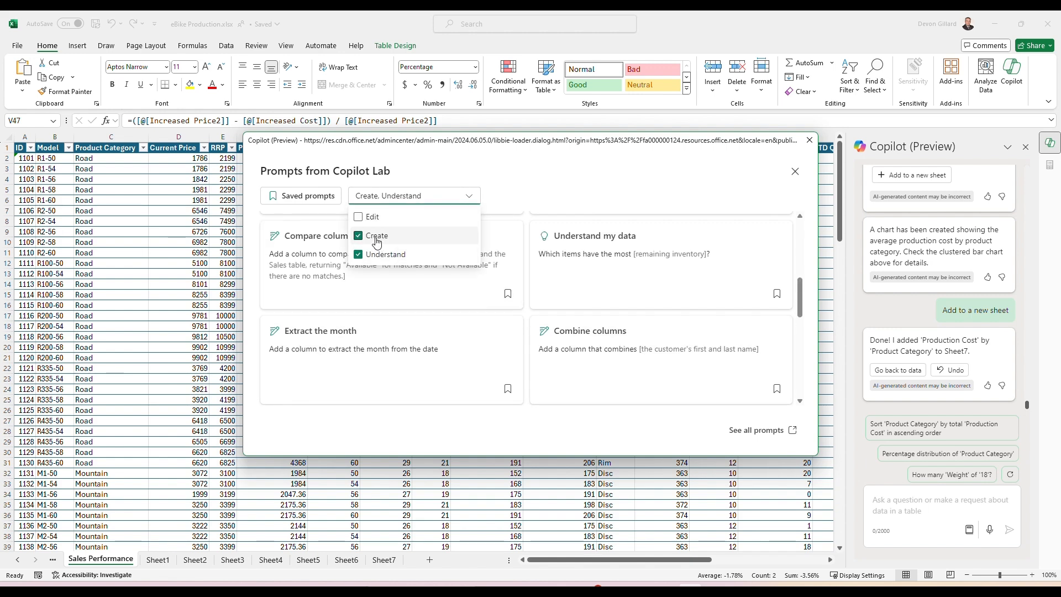
left_click(372, 236)
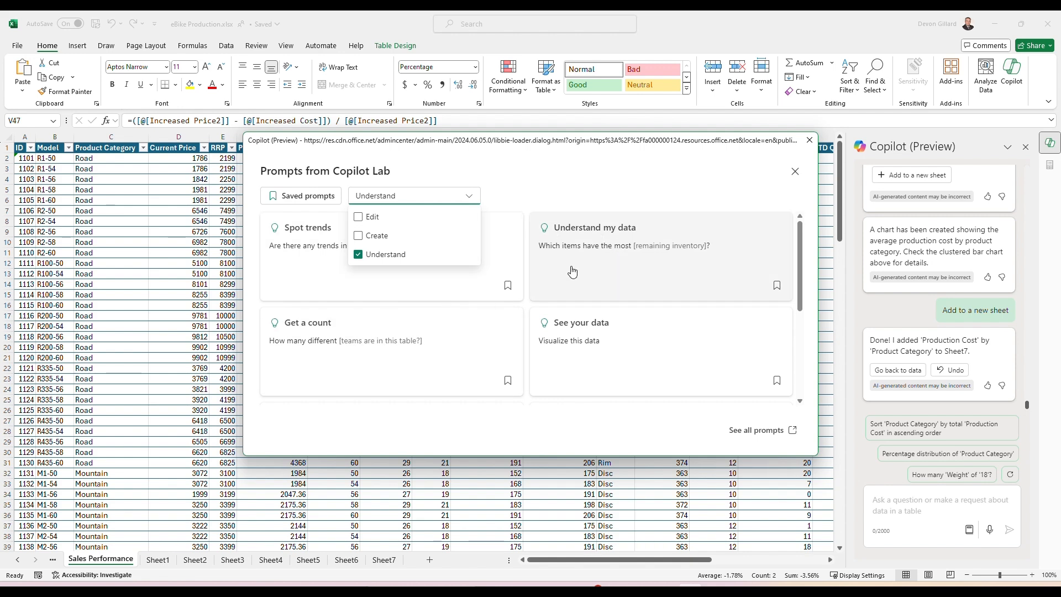
left_click(576, 187)
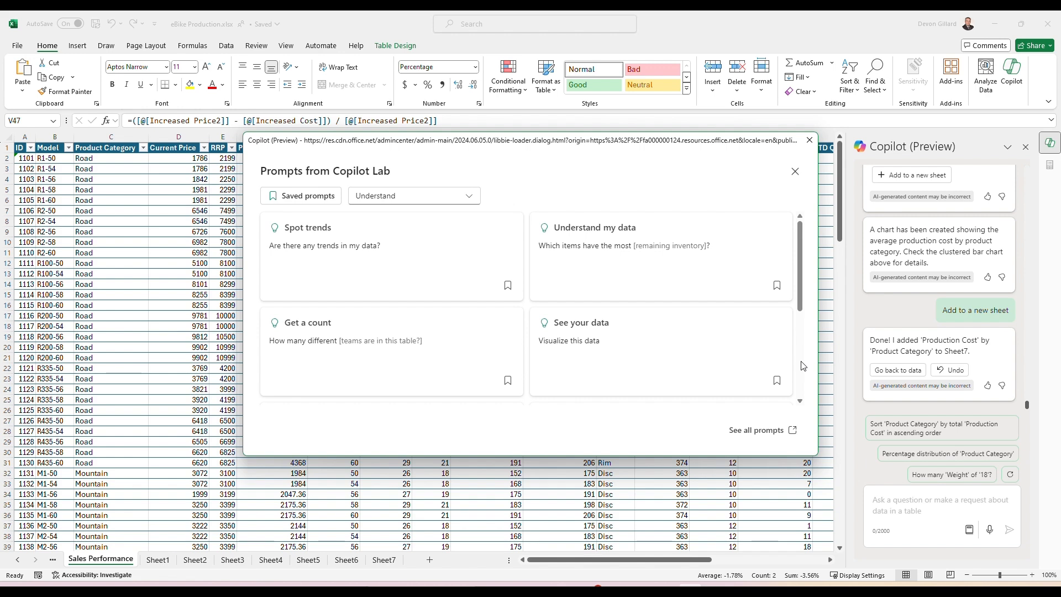
scroll(803, 366, "down", 2)
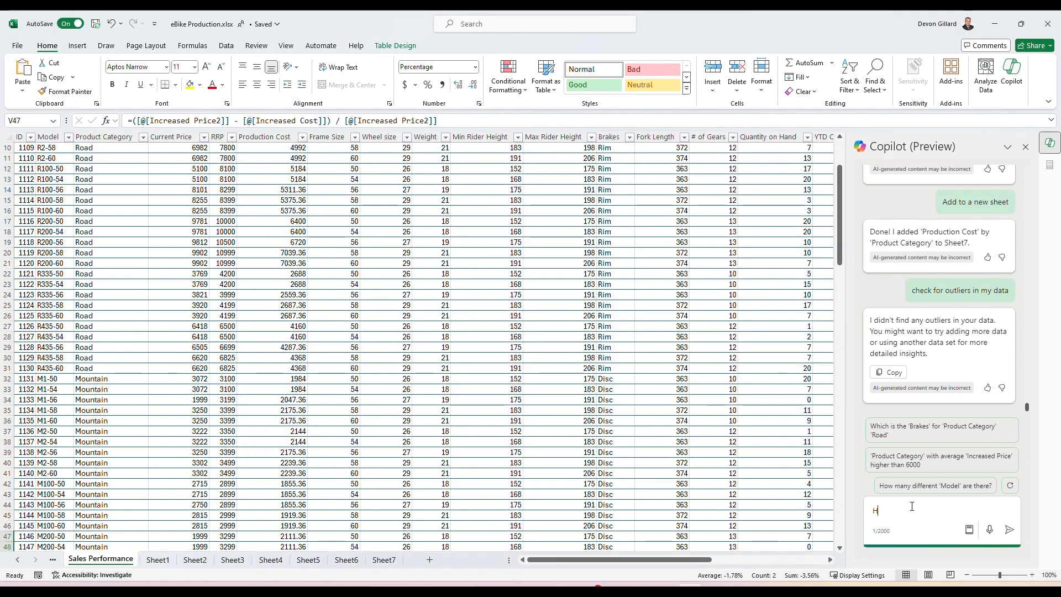
- Send Copilot the prompt "Highlight rows with the least quantities on hand"
type("Highlight ro")
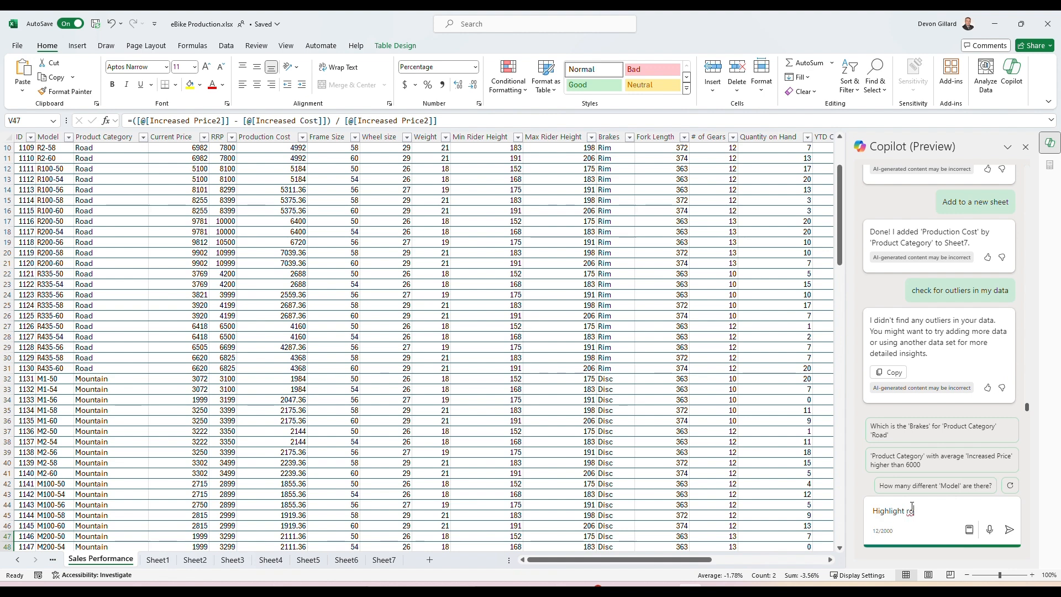
type("ws with the least quan")
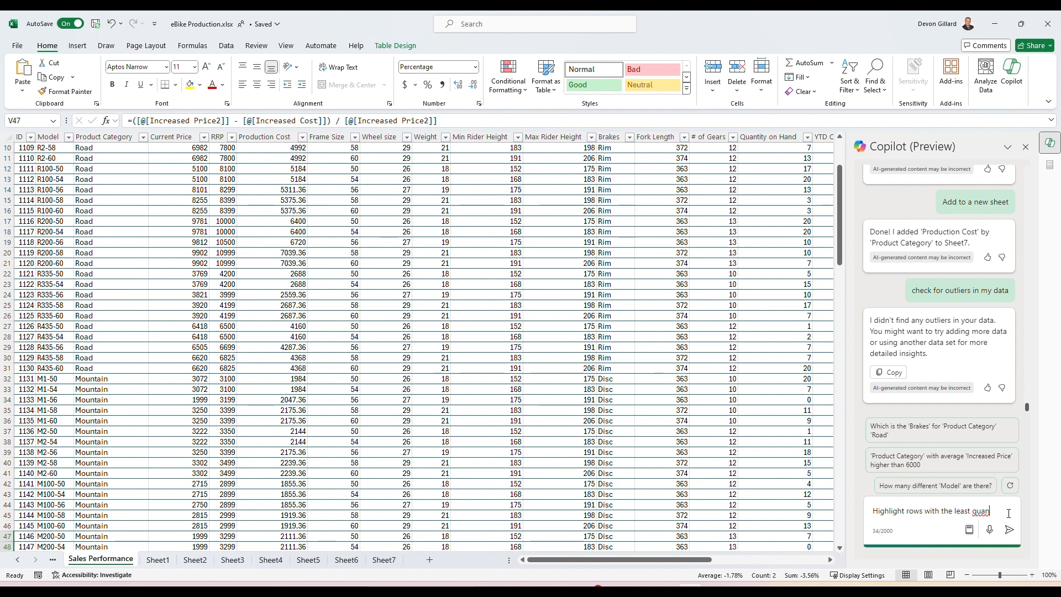
type("tities on hand")
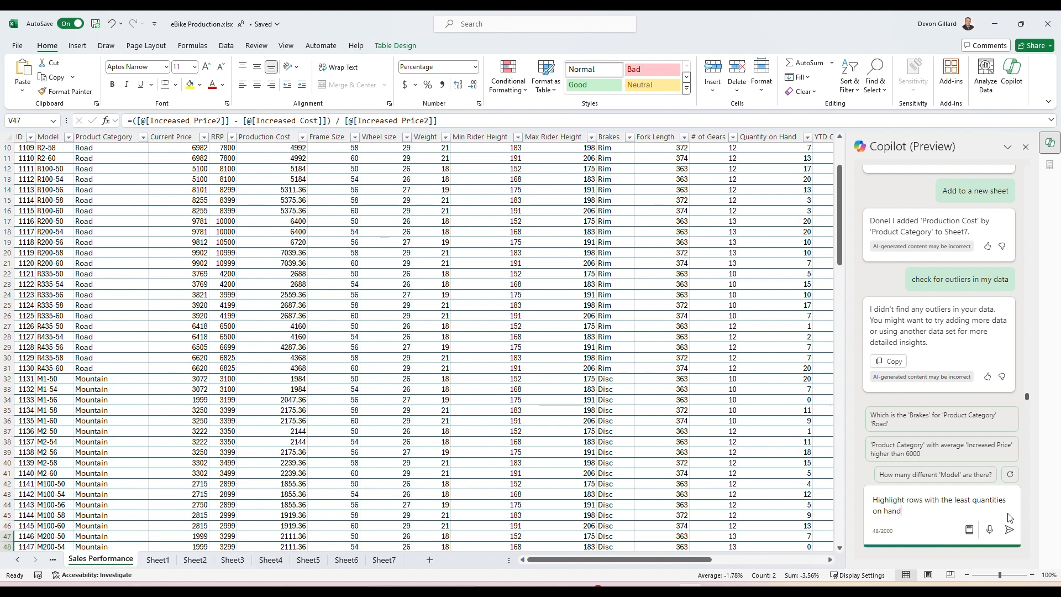
key("Return")
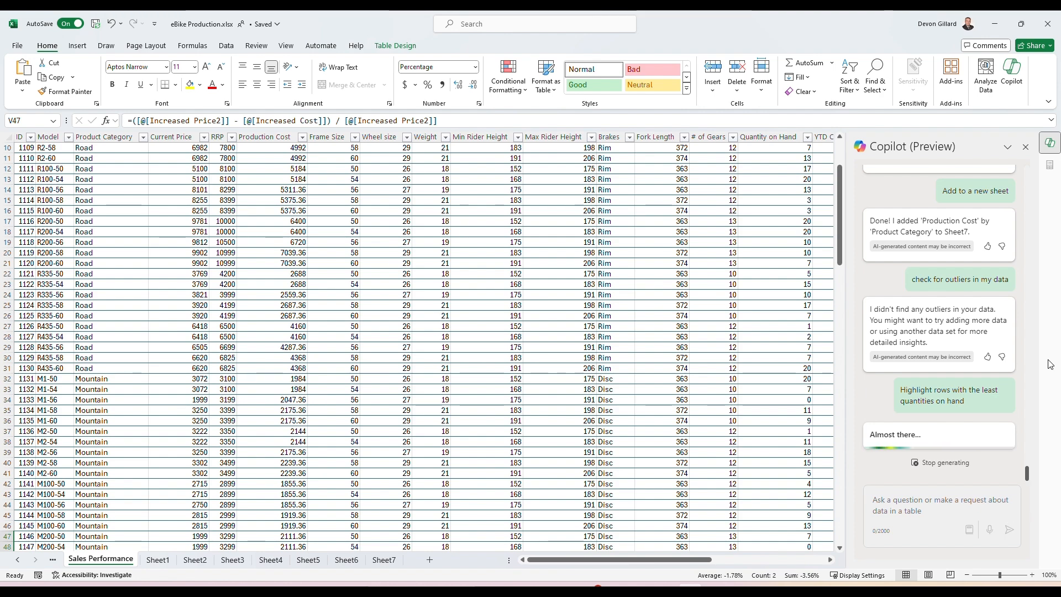
- Look through the Sales Performance rows down to the E-Bike models, including their Quantity on Hand, profit margin and increased price columns
scroll(804, 331, "down", 10)
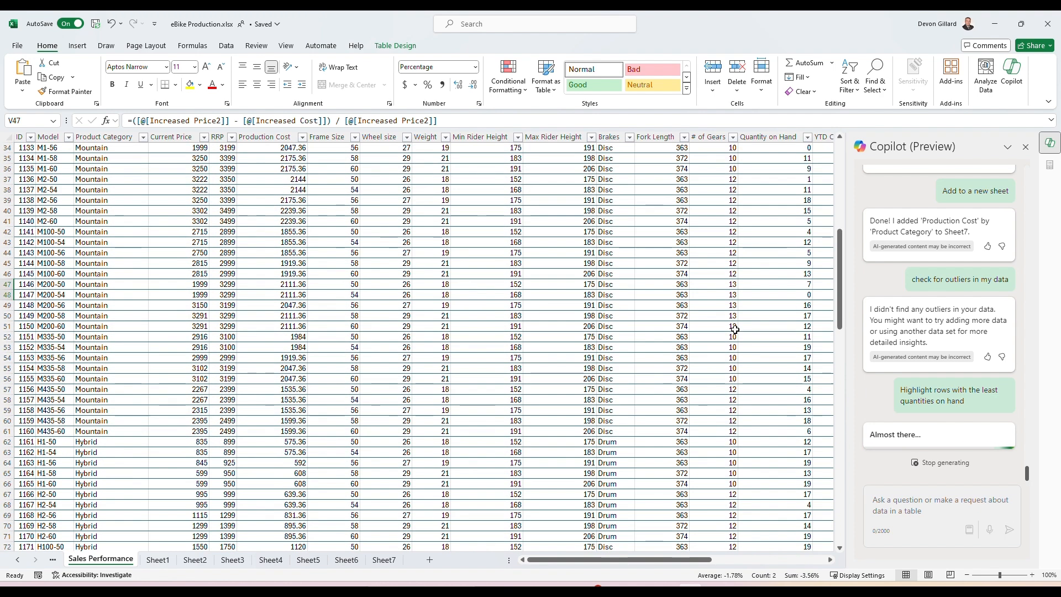
scroll(735, 329, "down", 9)
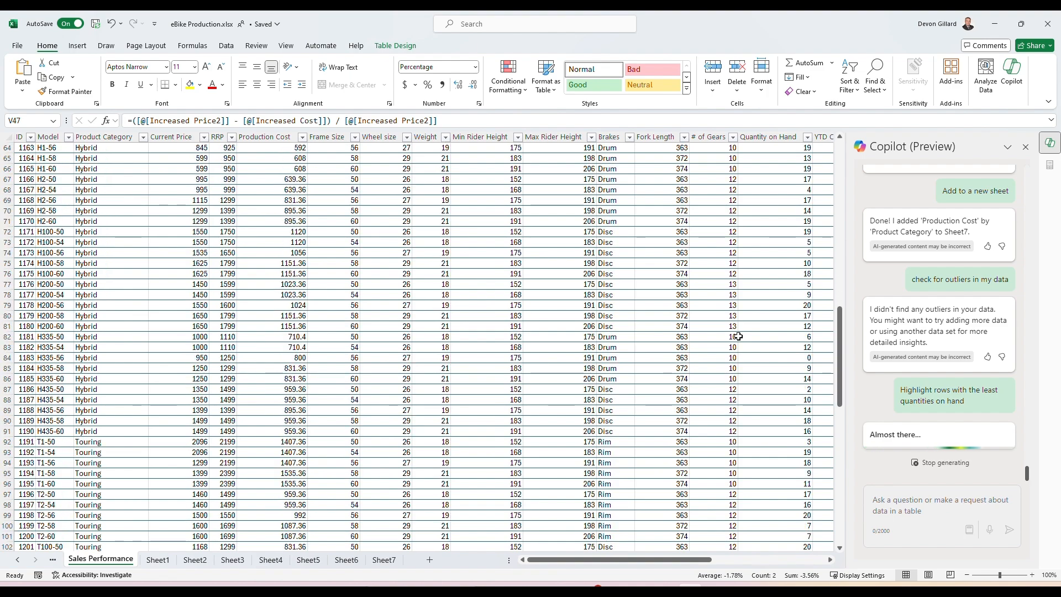
scroll(740, 337, "down", 8)
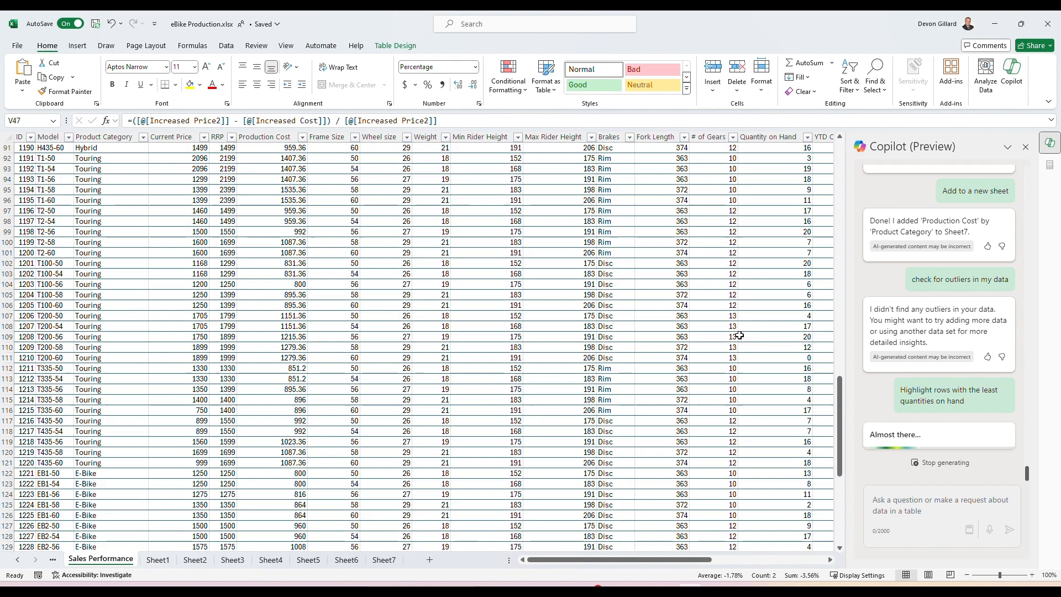
scroll(739, 335, "down", 5)
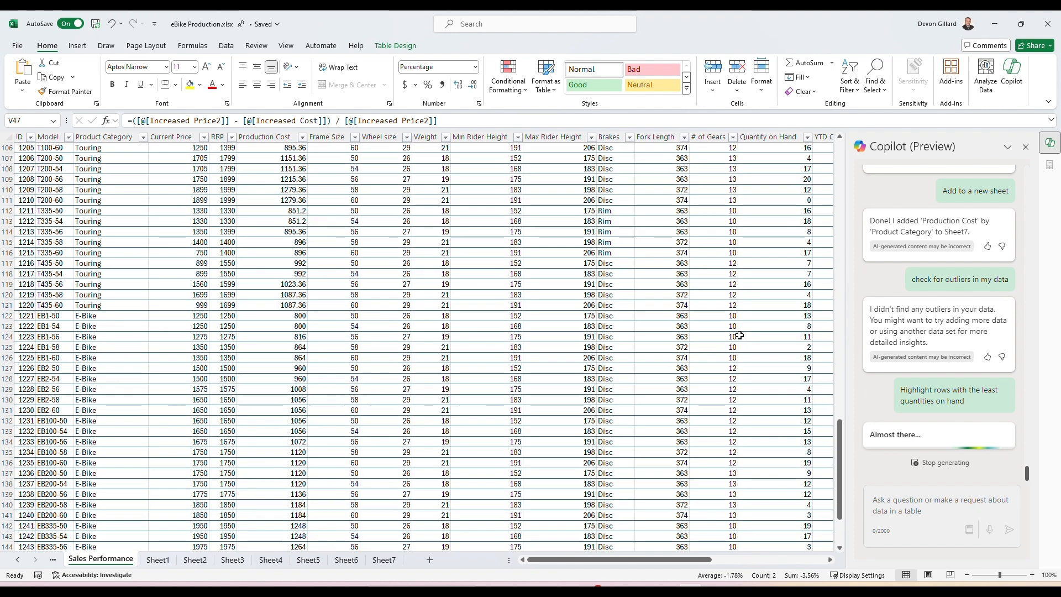
scroll(739, 335, "down", 5)
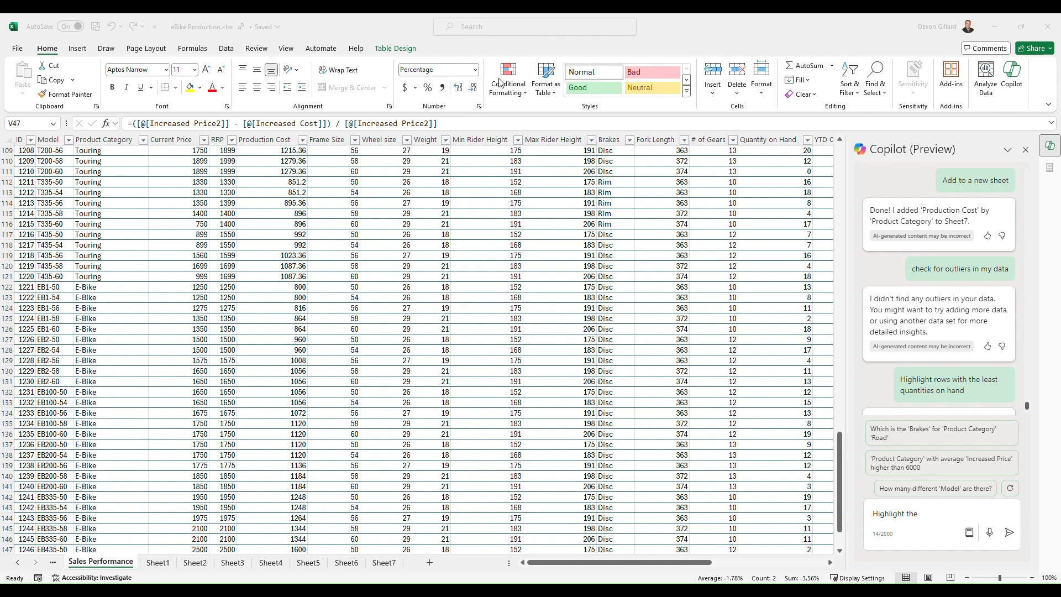
left_click(645, 569)
left_click_drag(690, 569, 698, 567)
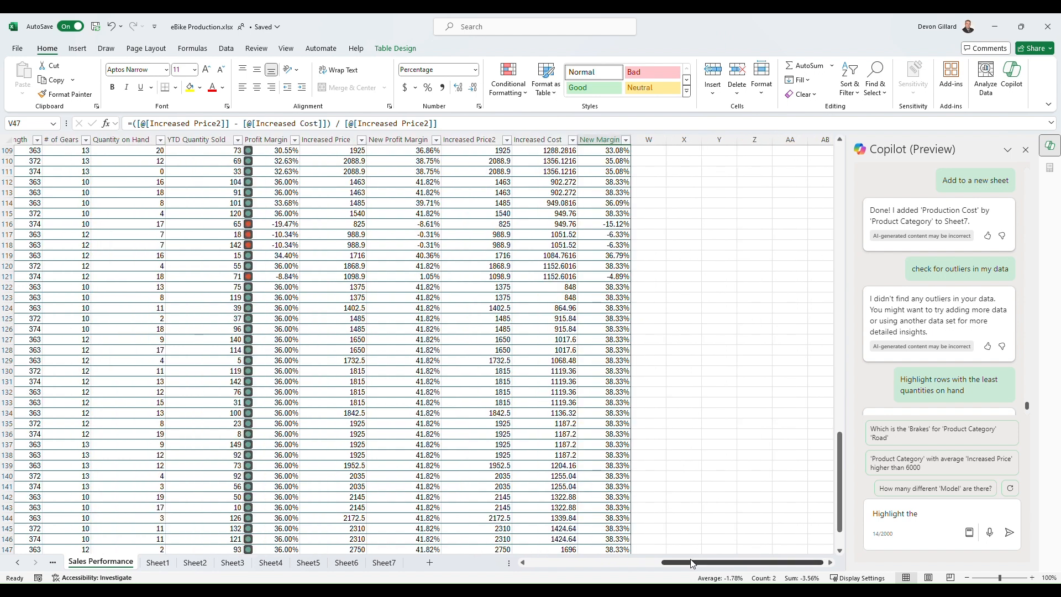